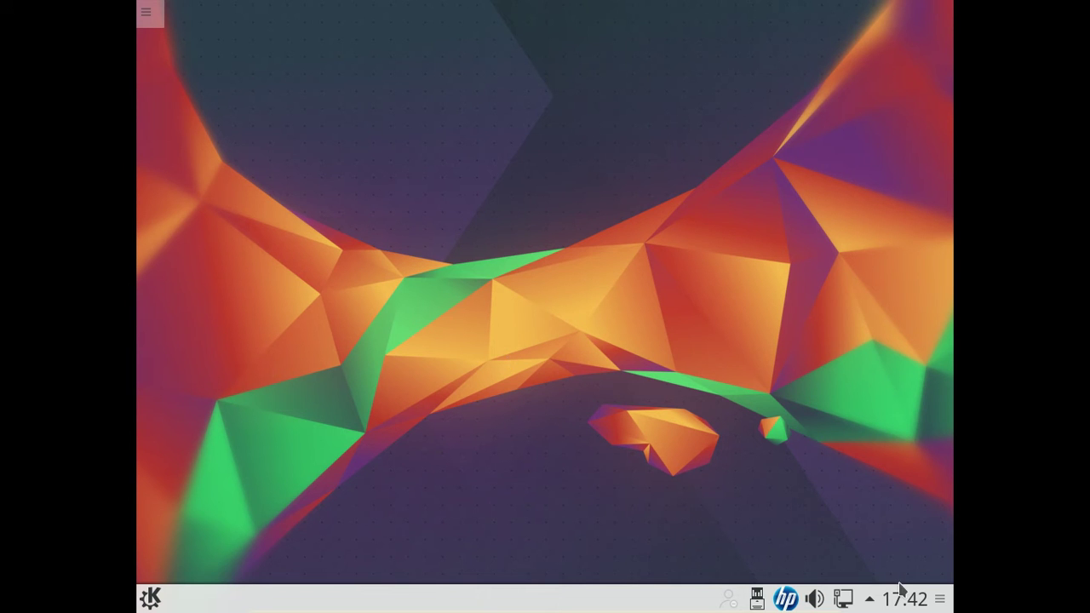
# Step: Open the date and time adjustment settings and enable setting the date and time automatically from the public time server
pyautogui.moveTo(905, 600)
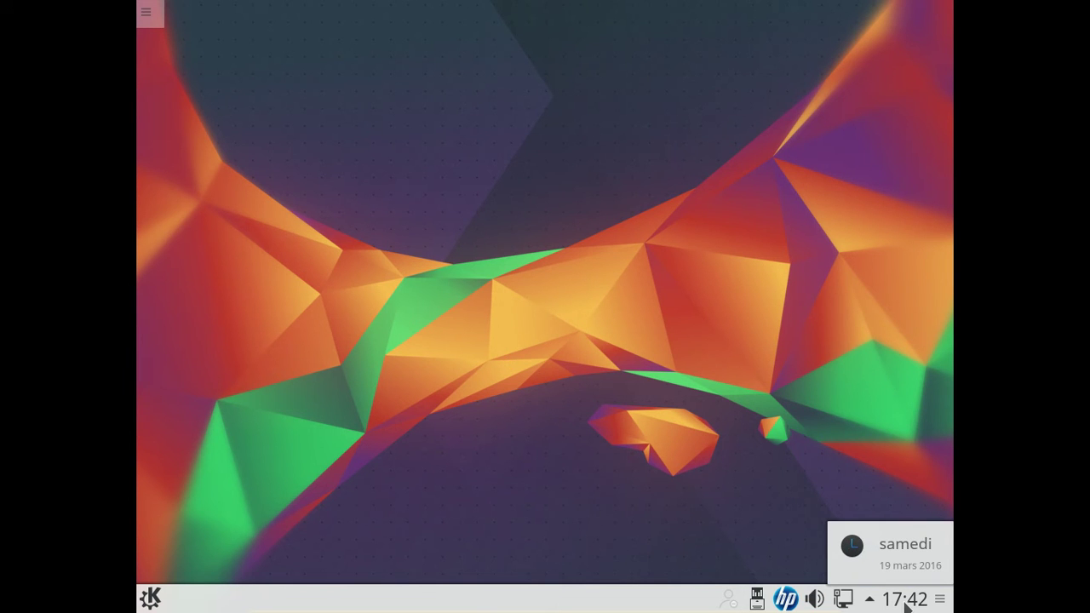
pyautogui.rightClick(905, 602)
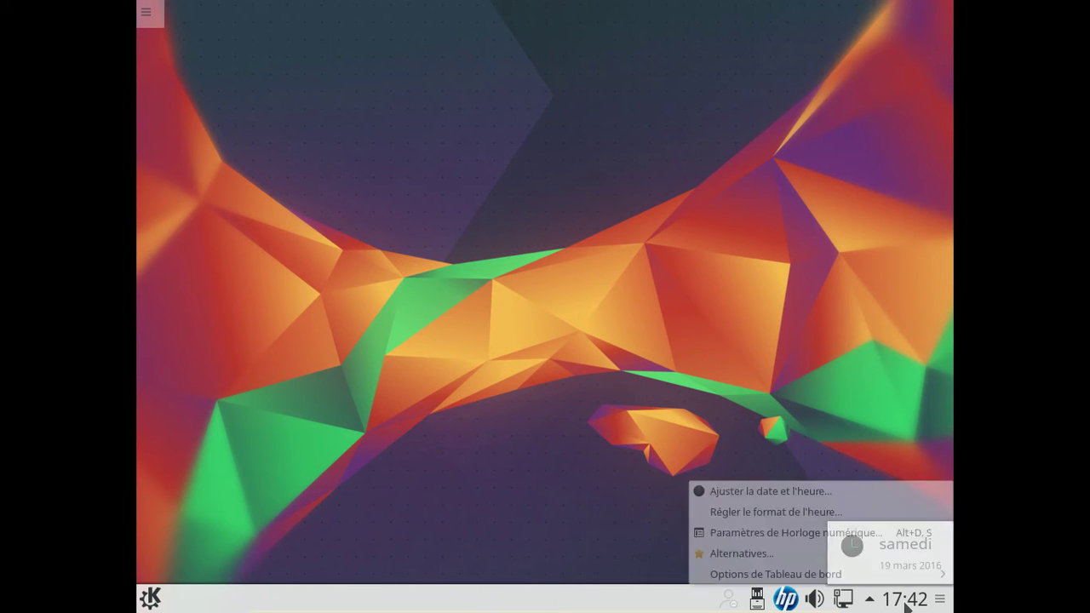
pyautogui.rightClick(904, 602)
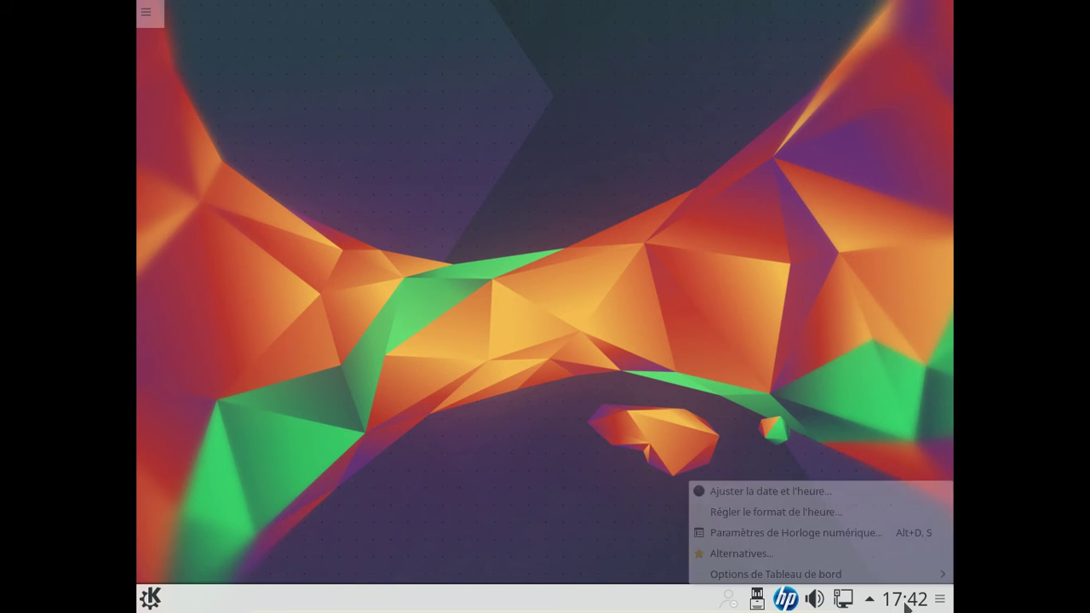
pyautogui.click(838, 499)
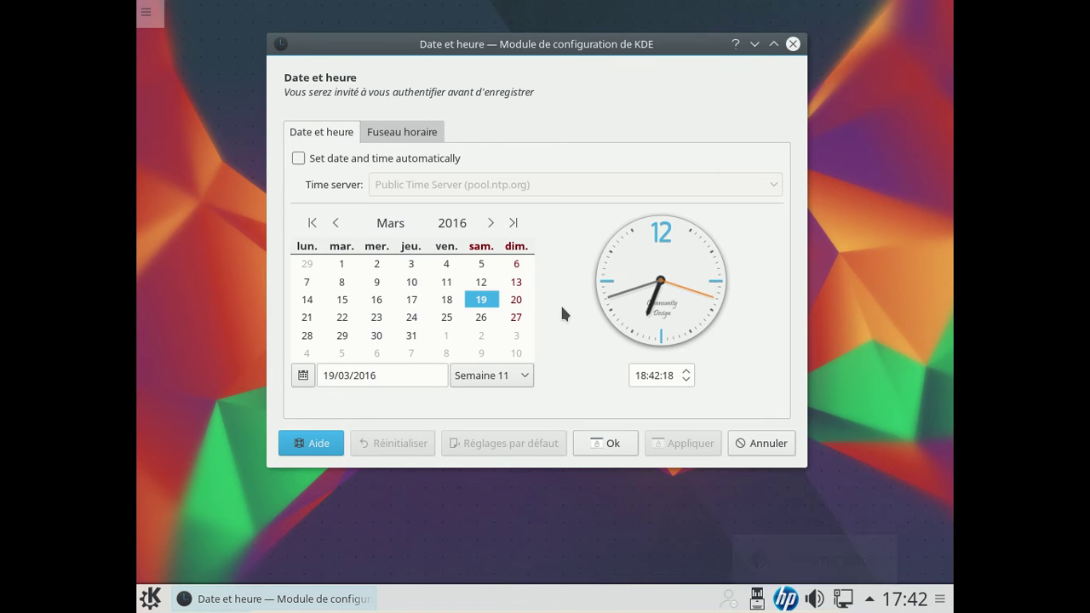
pyautogui.click(387, 157)
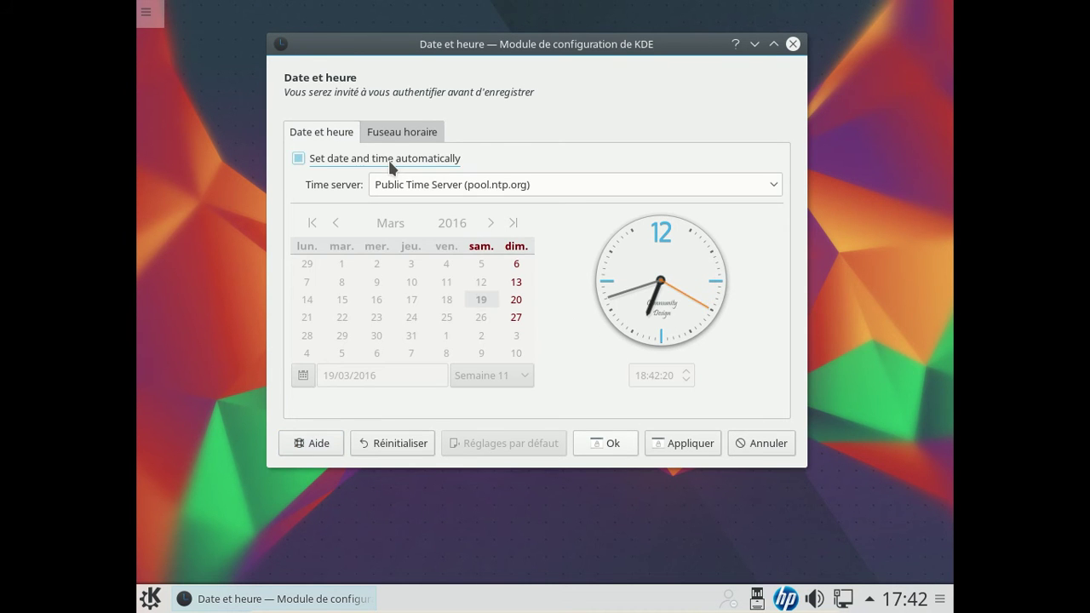
# Step: Set the time zone to Paris, apply it with the root password, and close the date and time settings
pyautogui.click(391, 128)
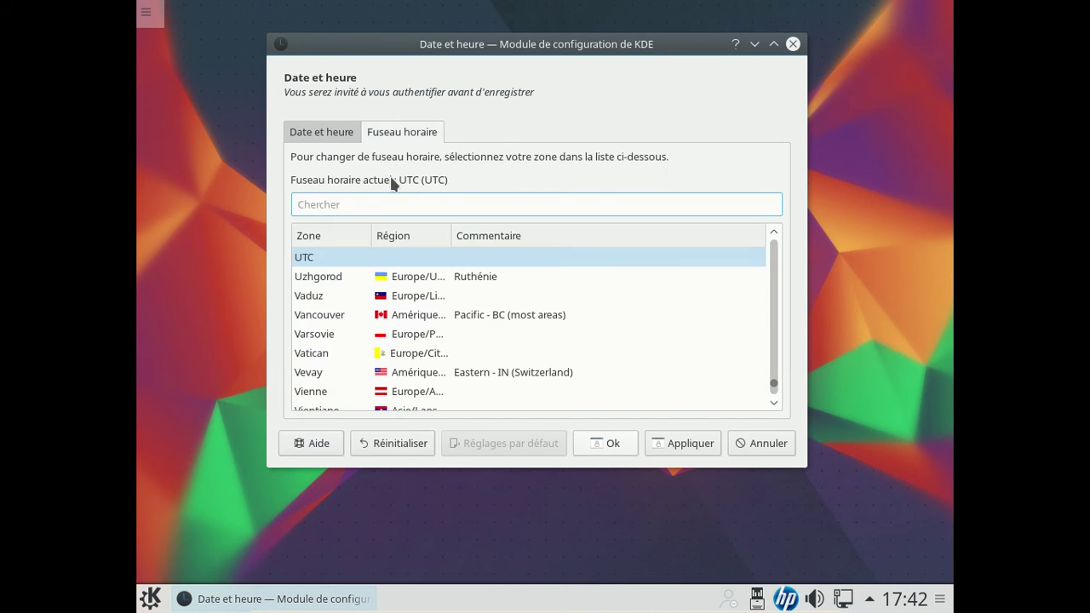
pyautogui.write('par')
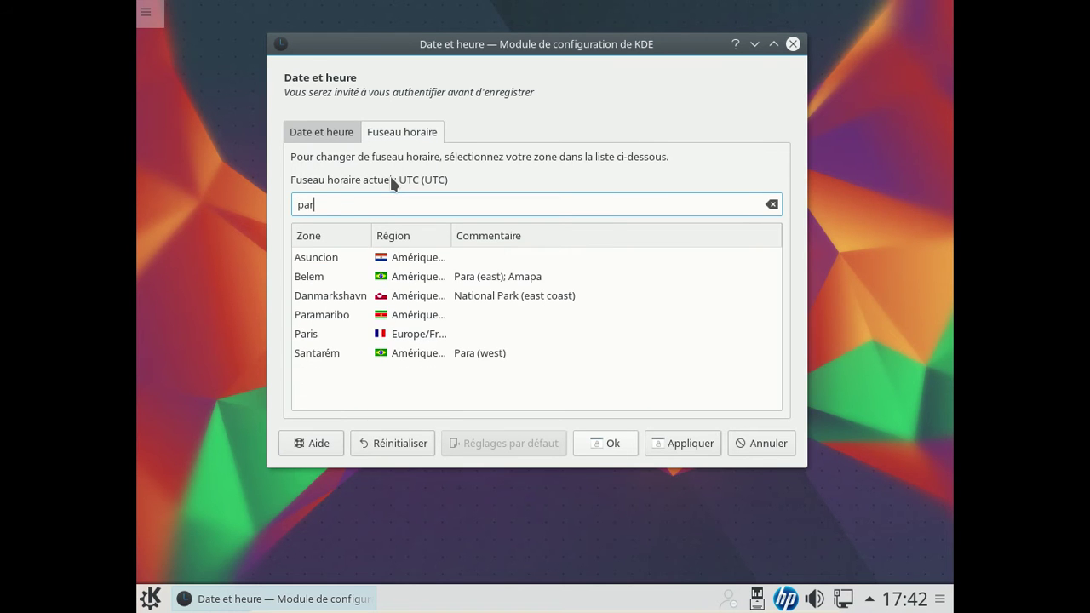
pyautogui.click(423, 335)
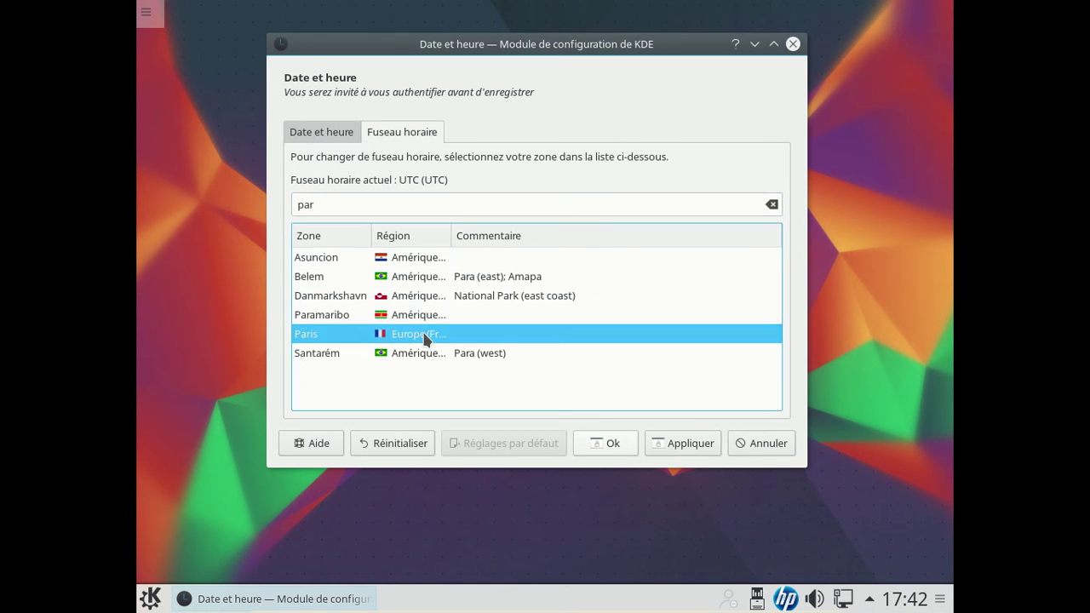
pyautogui.click(692, 445)
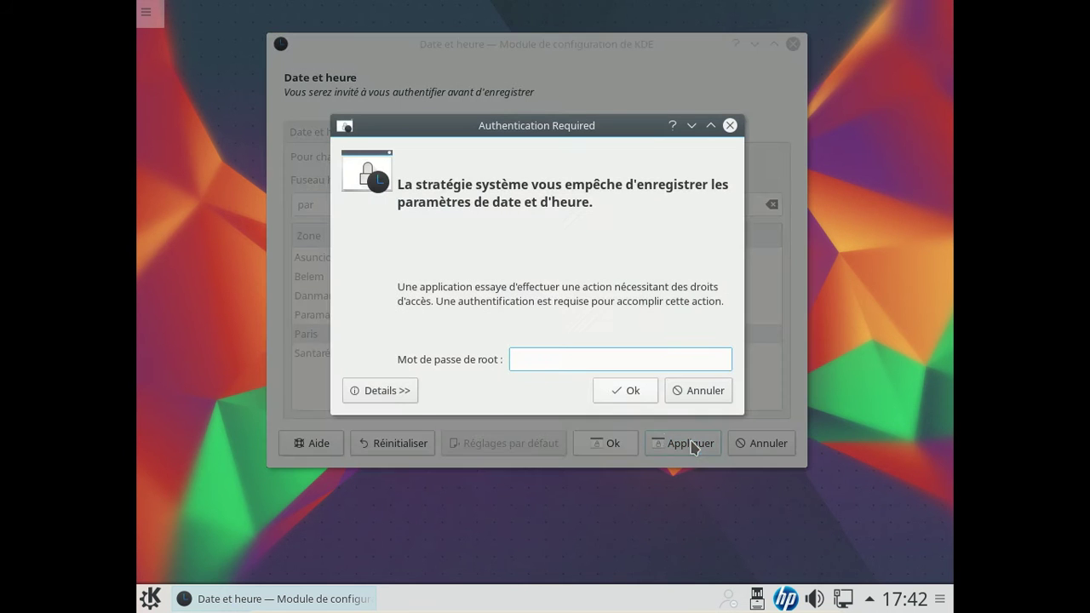
pyautogui.write('********')
pyautogui.press('Return')
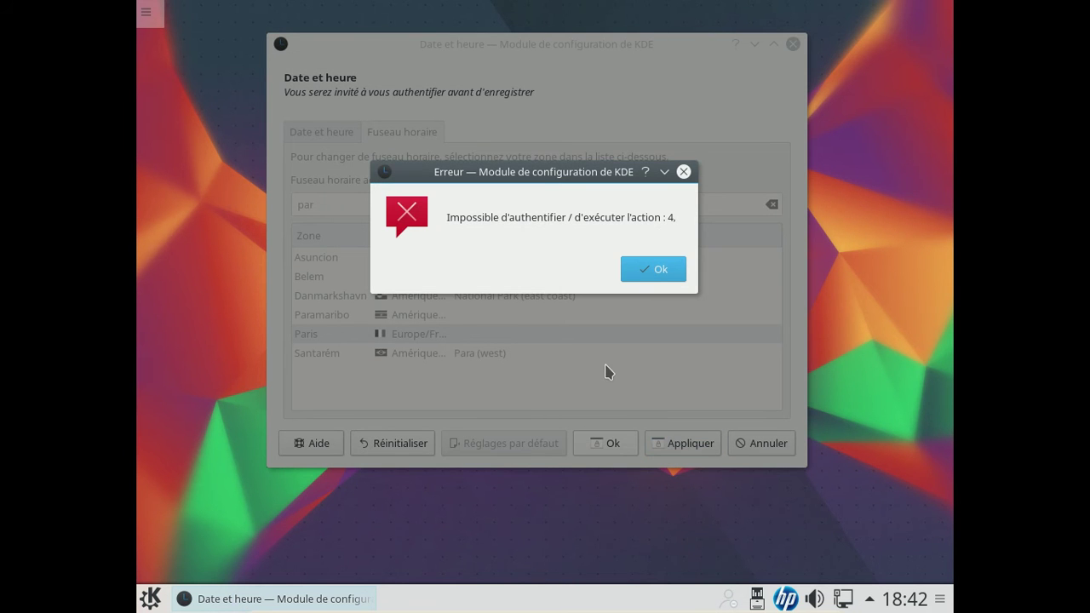
pyautogui.click(654, 271)
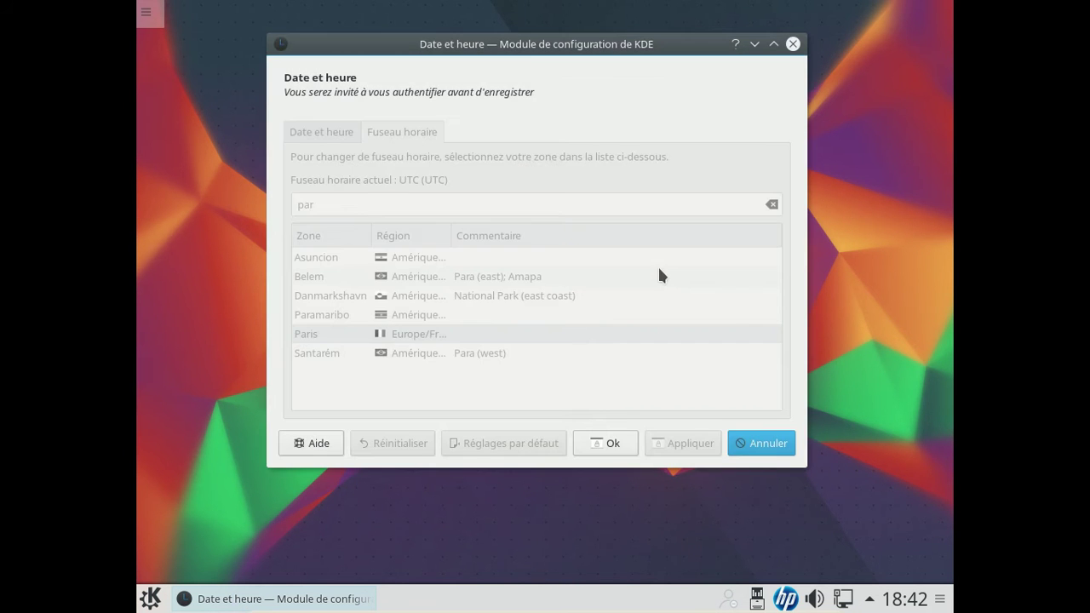
pyautogui.click(613, 442)
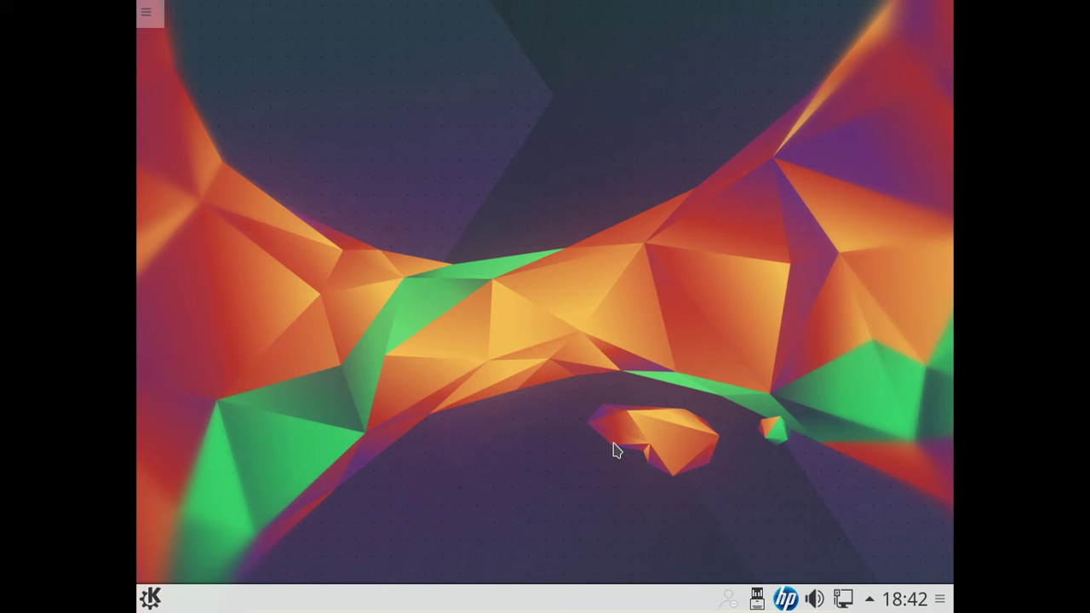
# Step: Launch the Calligra Words word processor from the Bureautique application category
pyautogui.click(158, 600)
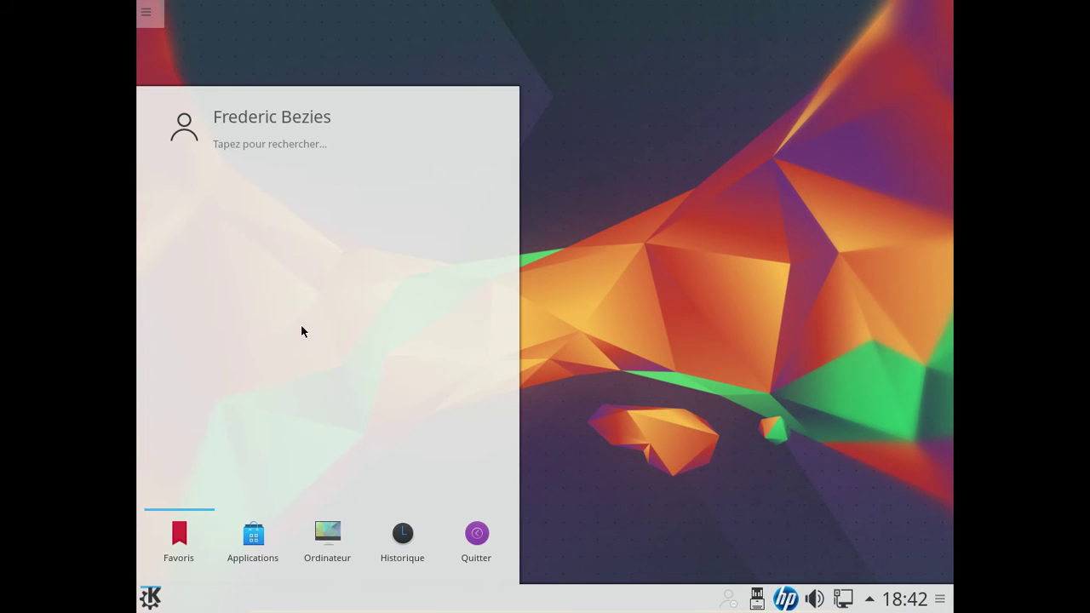
pyautogui.moveTo(252, 537)
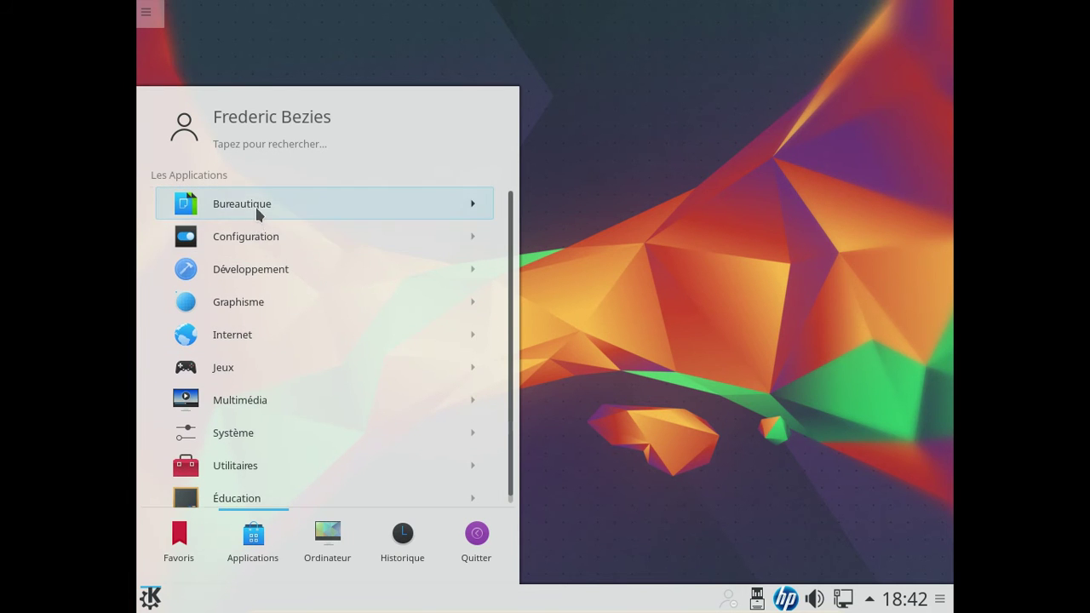
pyautogui.click(260, 219)
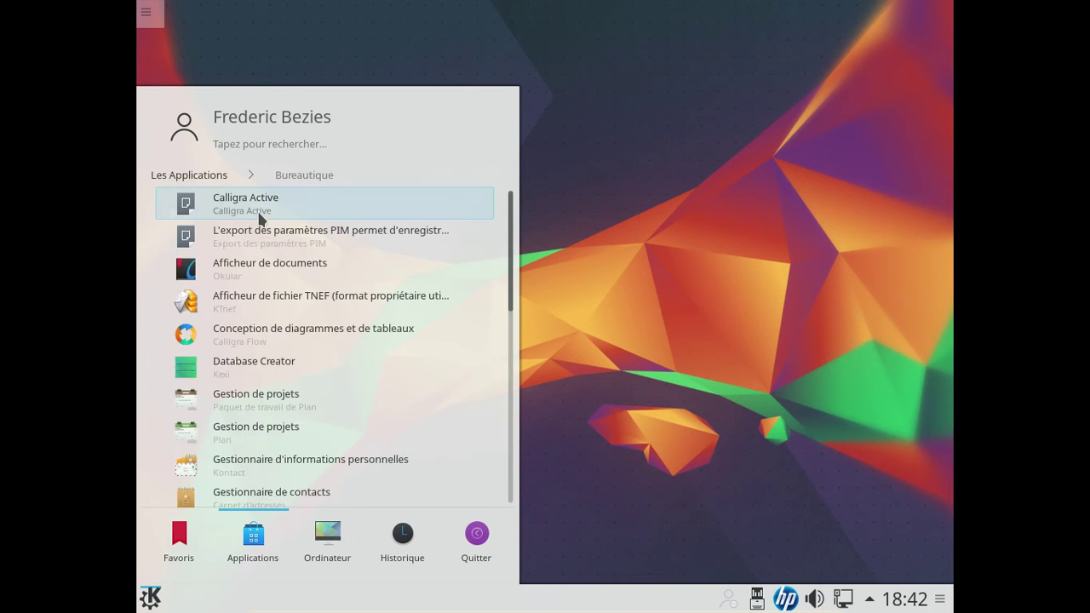
pyautogui.scroll(-5, 432, 379)
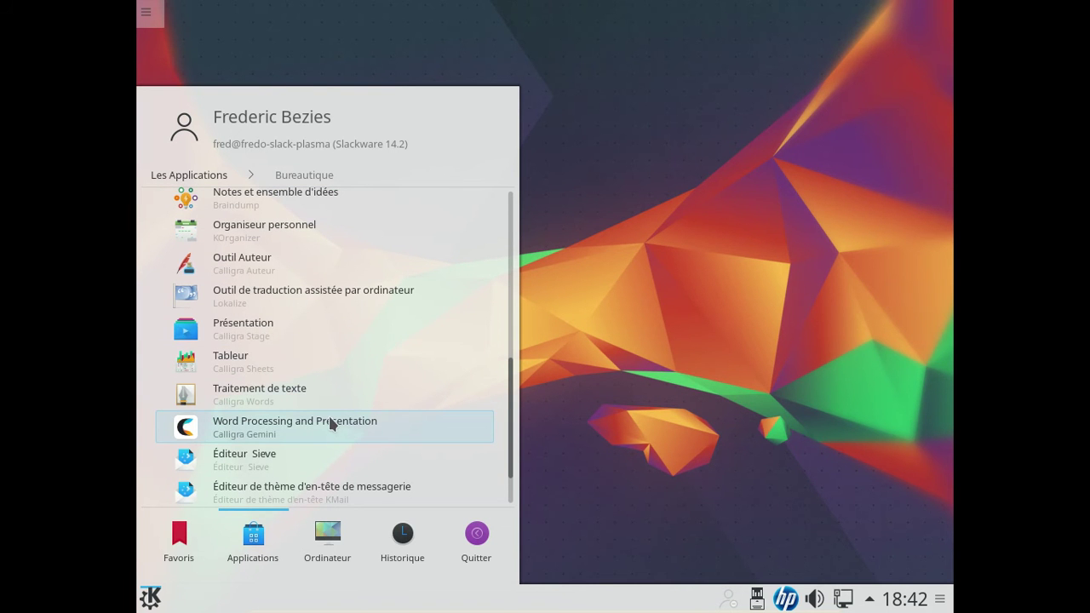
pyautogui.click(321, 397)
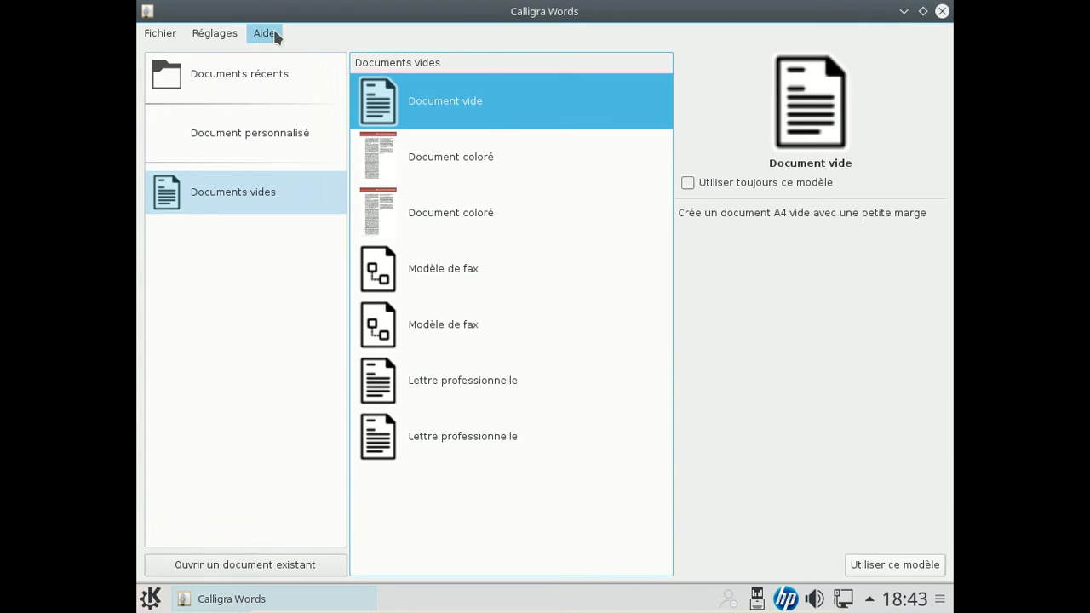
# Step: View the version information of Calligra Words and close the About window
pyautogui.click(275, 34)
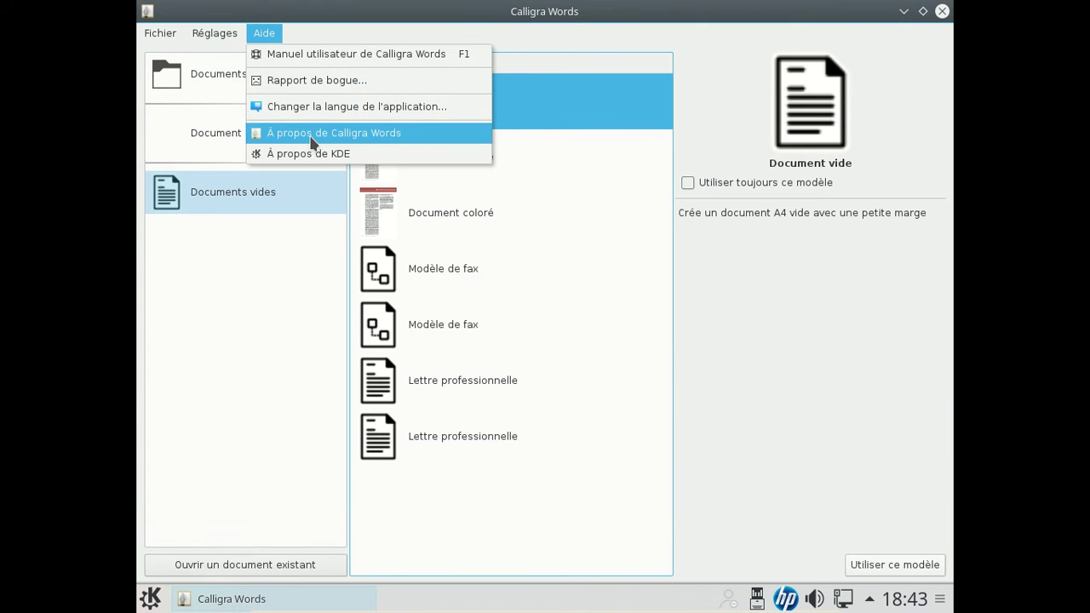
pyautogui.click(311, 134)
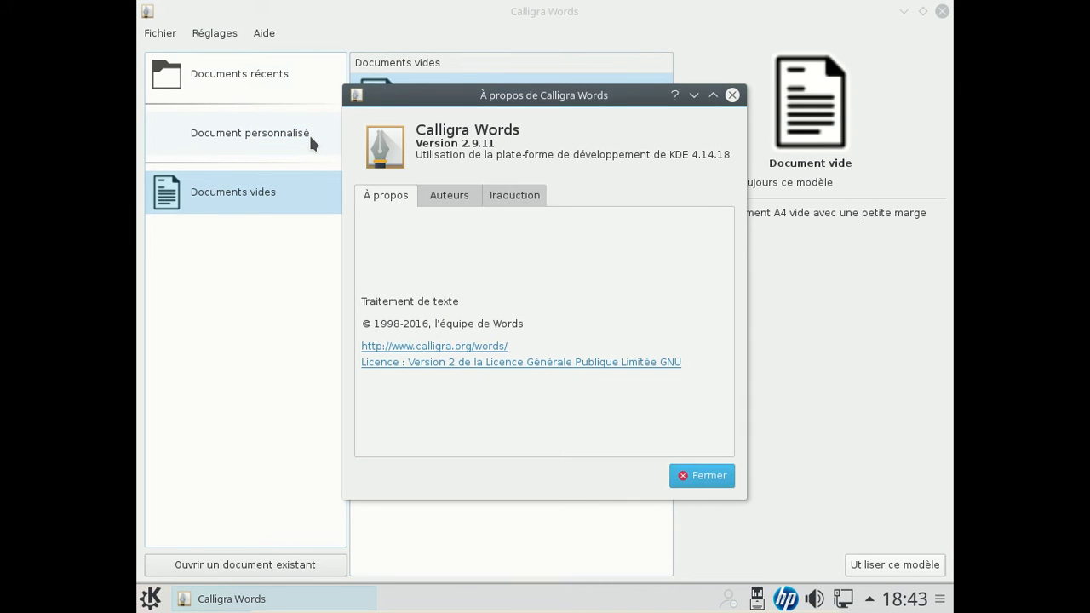
pyautogui.click(733, 97)
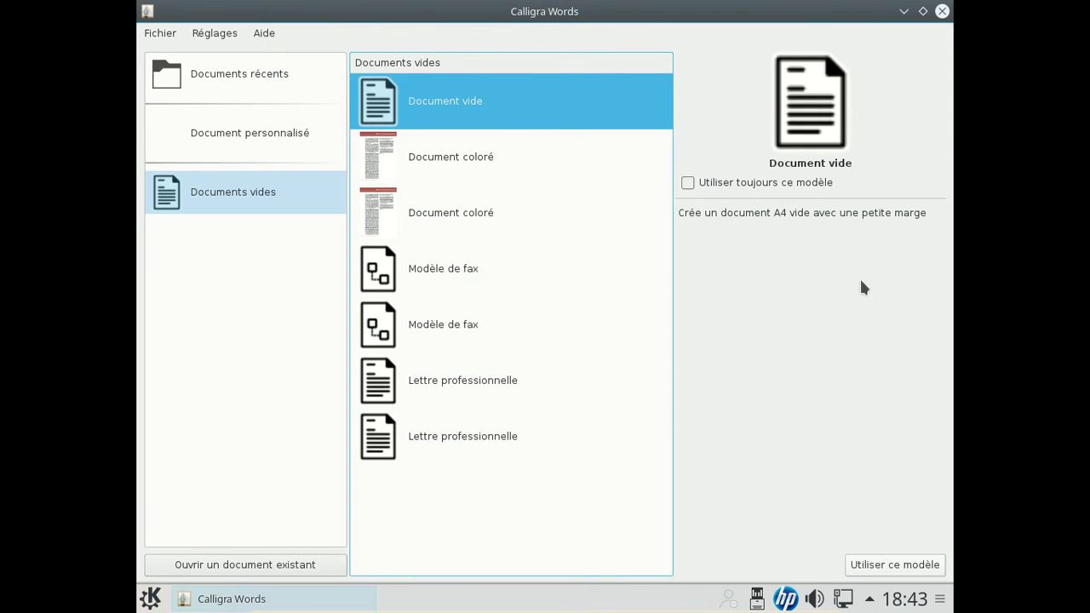
# Step: Create a blank document from the Document vide template to view the editor, and close Calligra Words
pyautogui.click(925, 567)
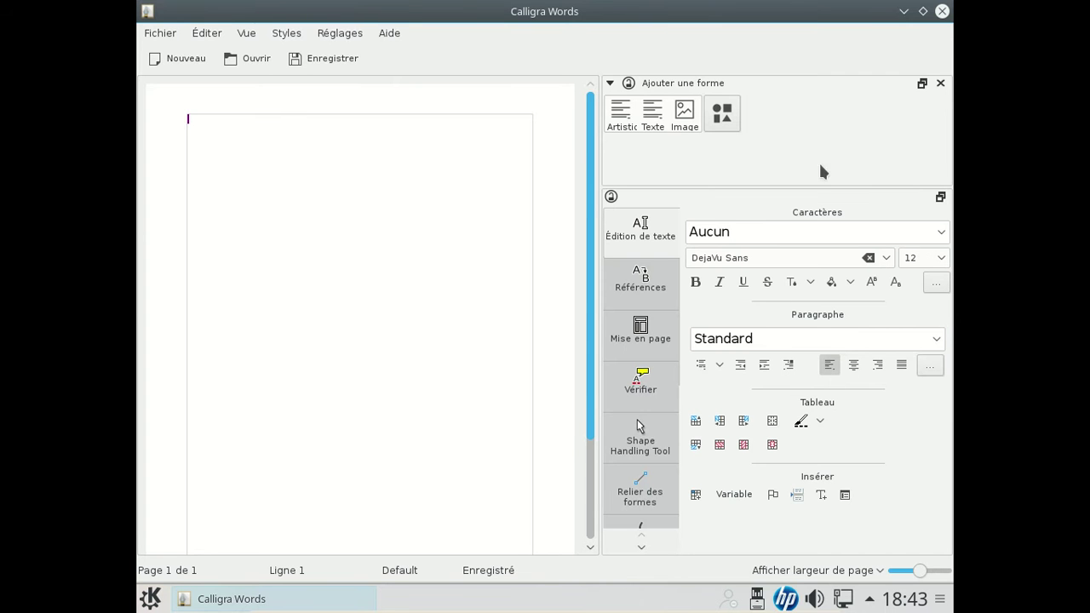
pyautogui.click(942, 11)
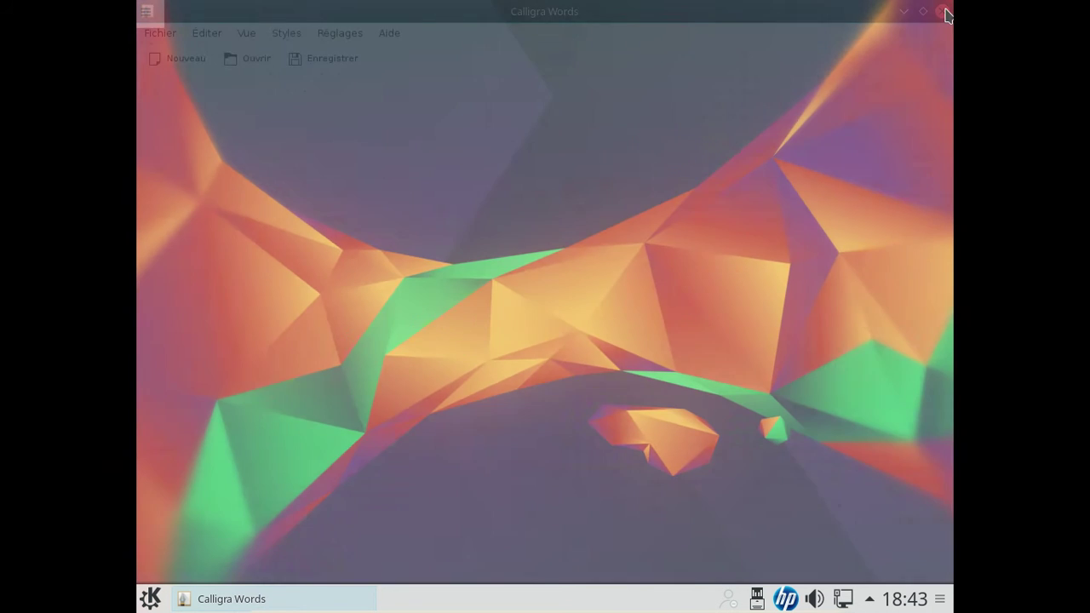
# Step: Open the Home folder in the Dolphin file manager from the launcher's computer locations
pyautogui.click(152, 598)
pyautogui.click(244, 545)
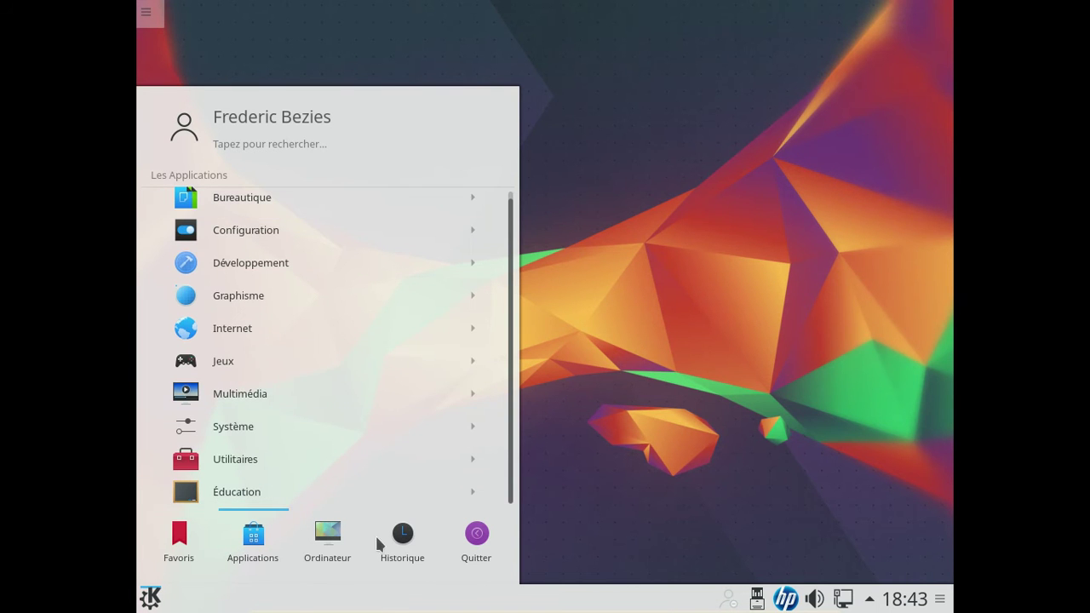
pyautogui.moveTo(340, 541)
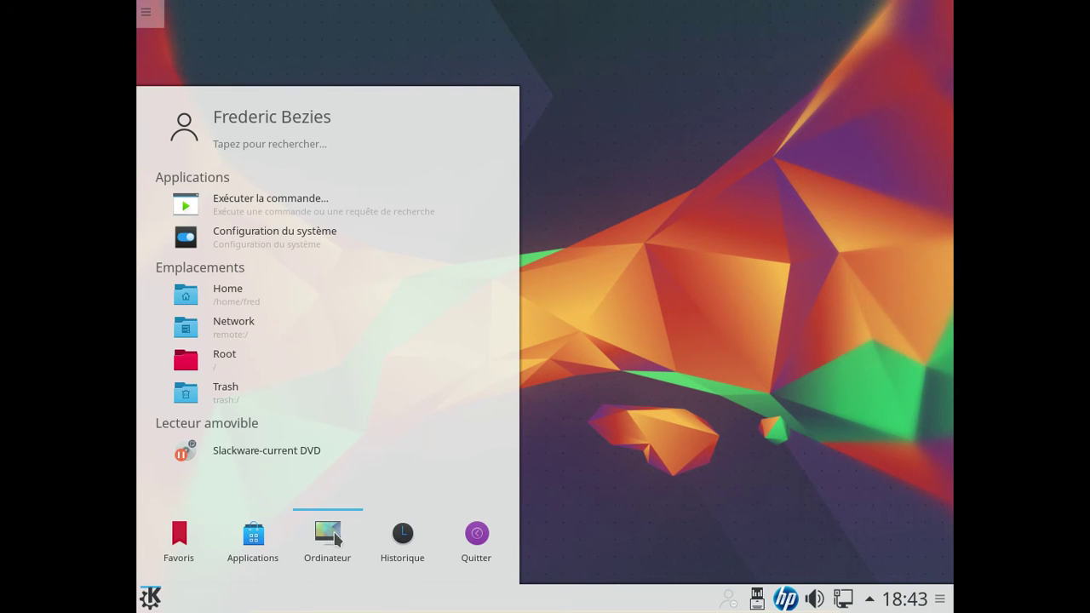
pyautogui.click(281, 291)
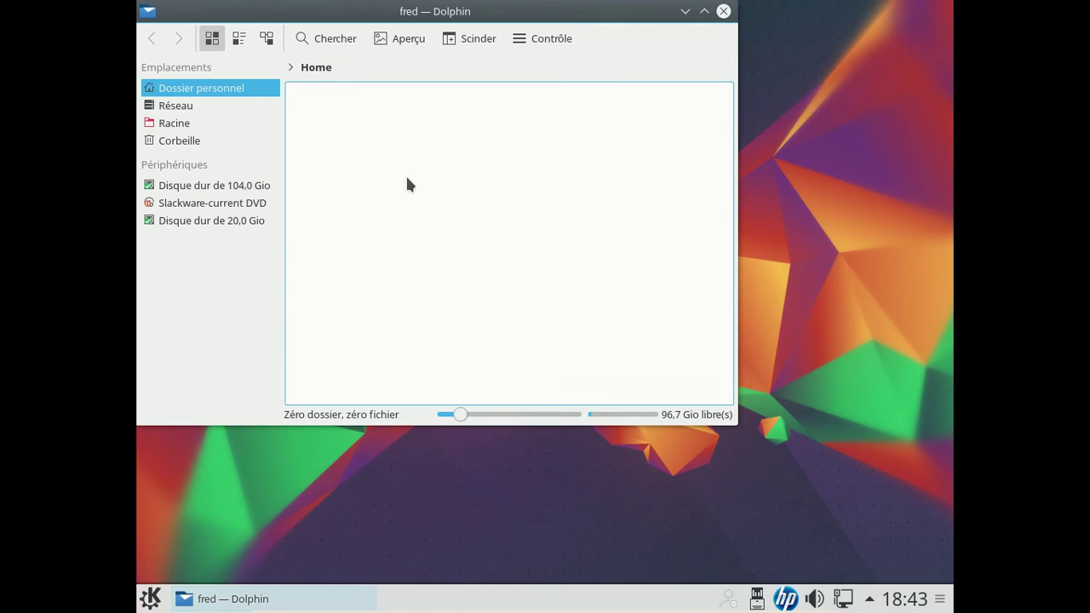
# Step: Open a Konsole terminal in the empty home folder through the folder's actions
pyautogui.rightClick(388, 158)
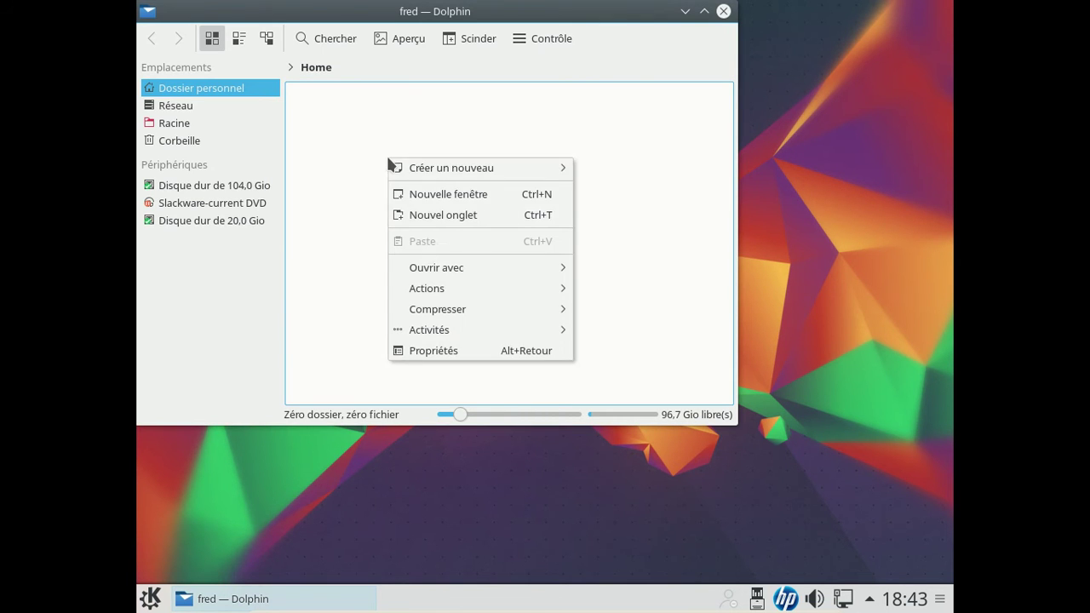
pyautogui.moveTo(455, 273)
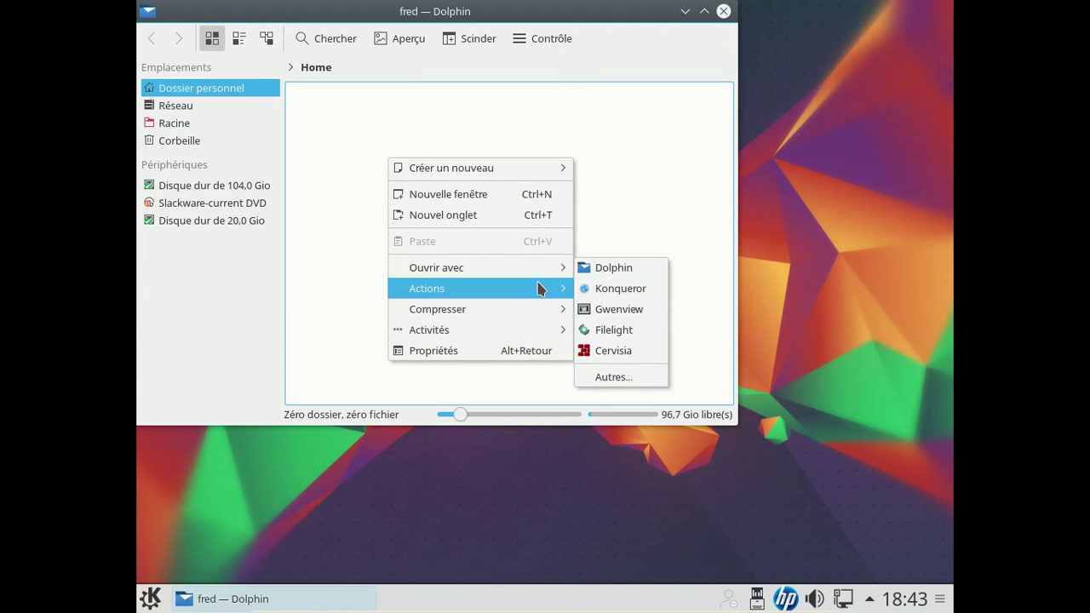
pyautogui.moveTo(538, 289)
pyautogui.click(673, 310)
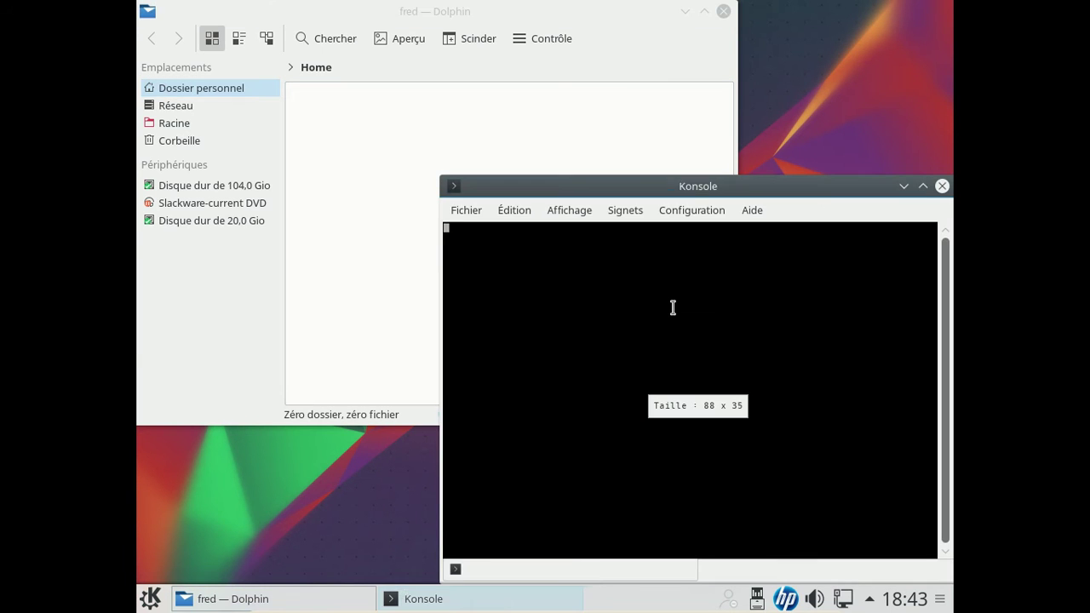
# Step: Run xdg-user-dirs-update to generate the standard user folders, and close the terminal
pyautogui.write('xd')
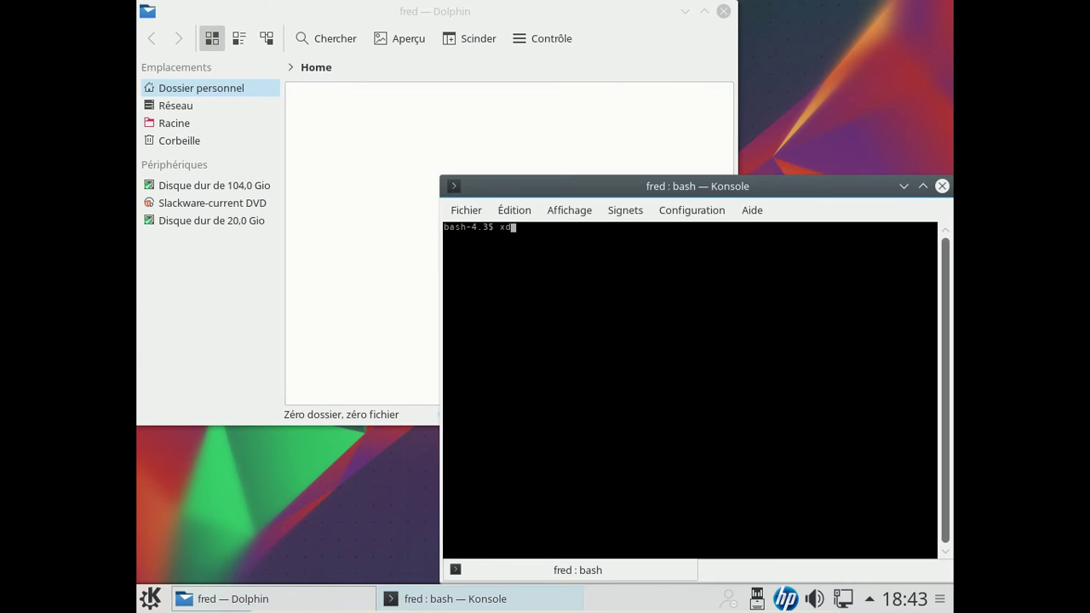
pyautogui.write('g-user-dirs-update')
pyautogui.press('Return')
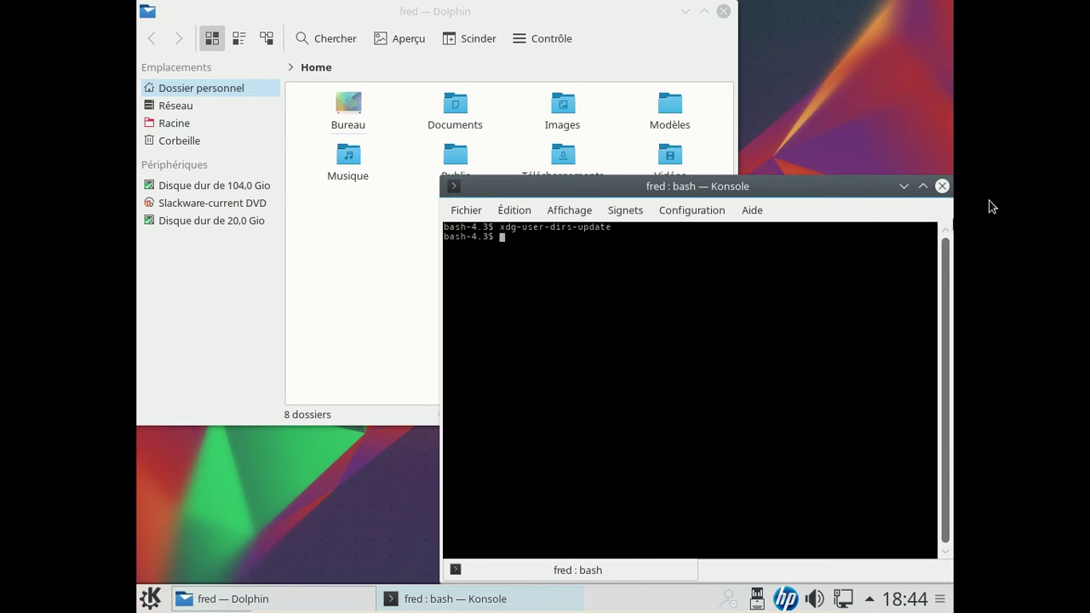
pyautogui.click(942, 187)
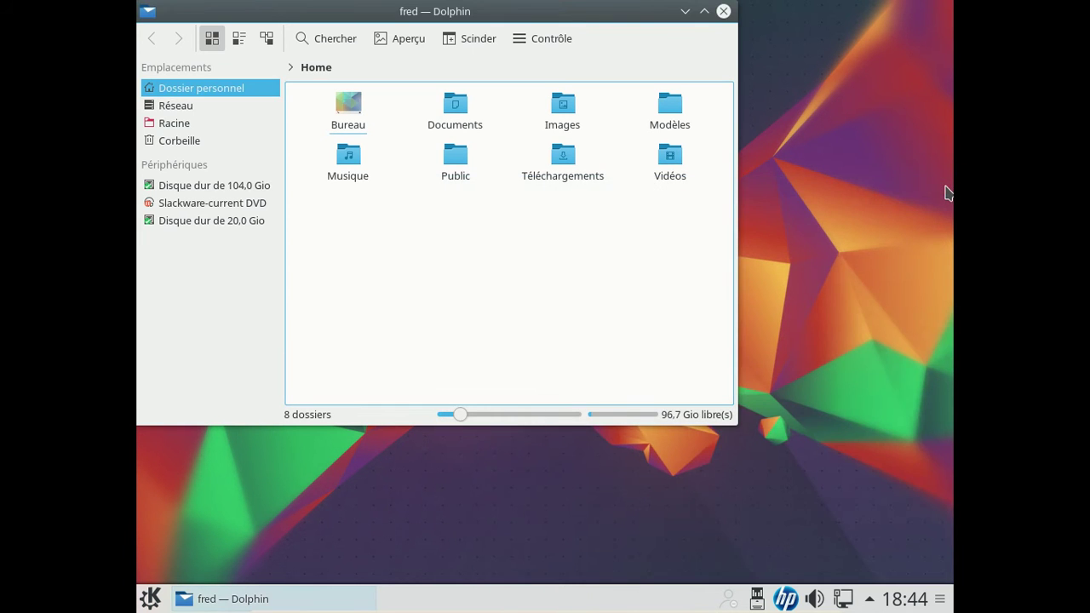
# Step: Move the Dolphin window away from the screen corner, and browse the Internet applications in the launcher
pyautogui.moveTo(519, 9); pyautogui.dragTo(643, 30)
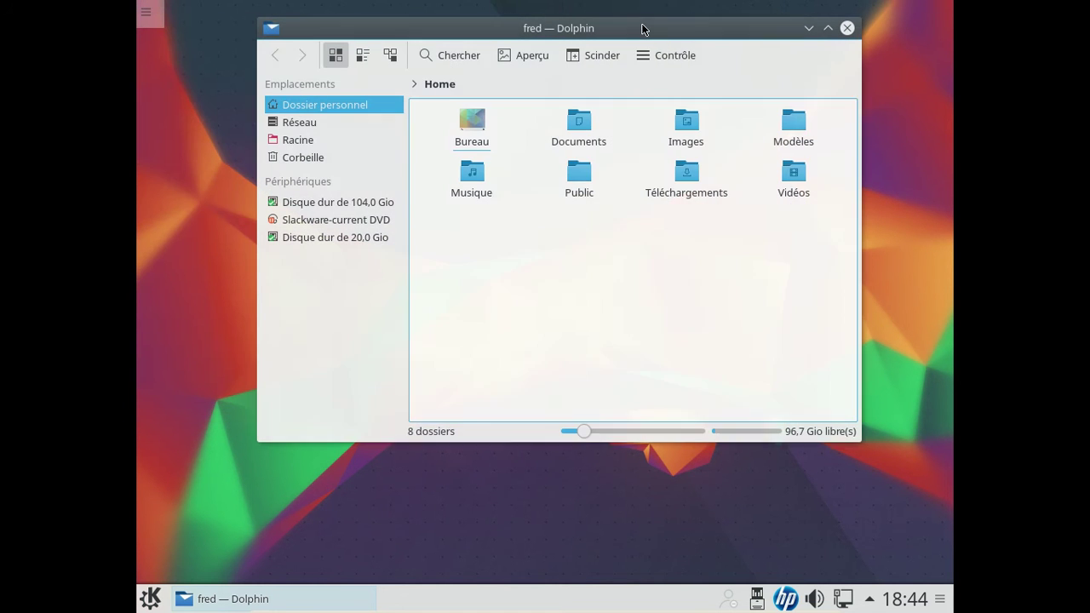
pyautogui.click(153, 597)
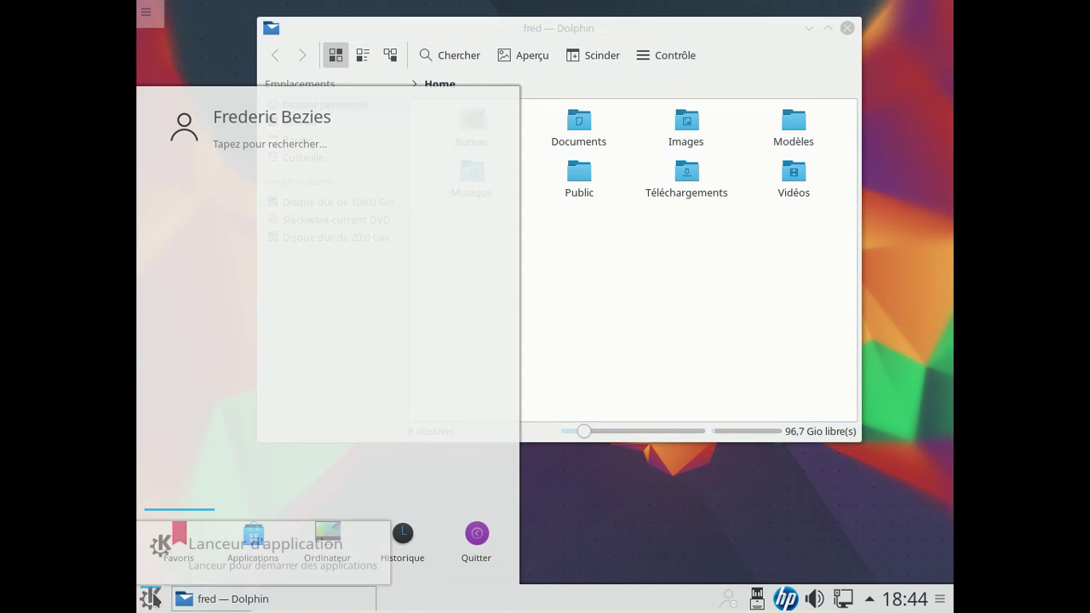
pyautogui.click(243, 545)
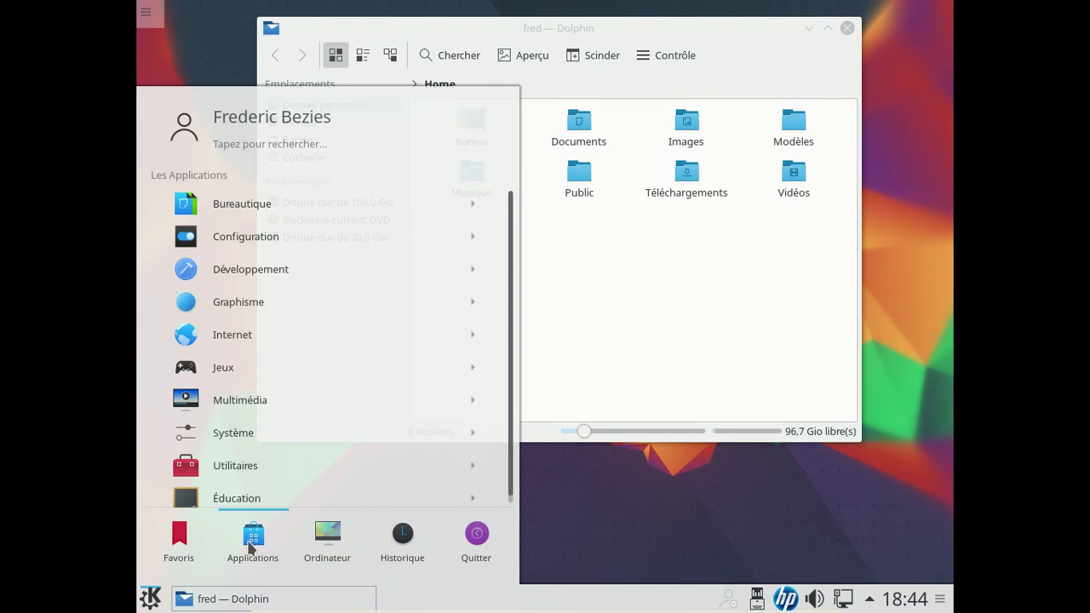
pyautogui.click(269, 330)
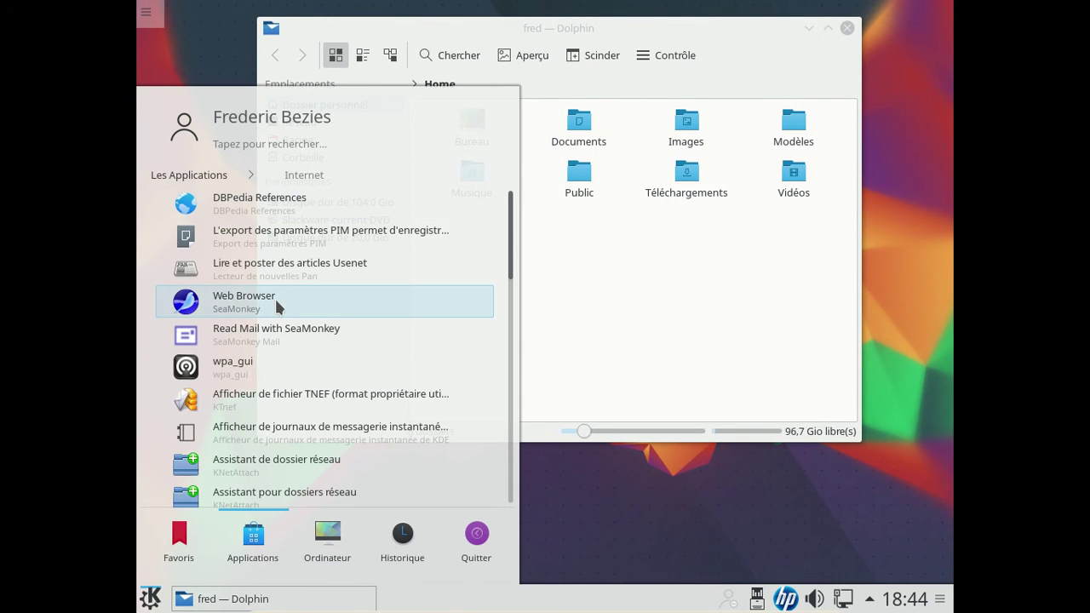
pyautogui.scroll(-6, 281, 309)
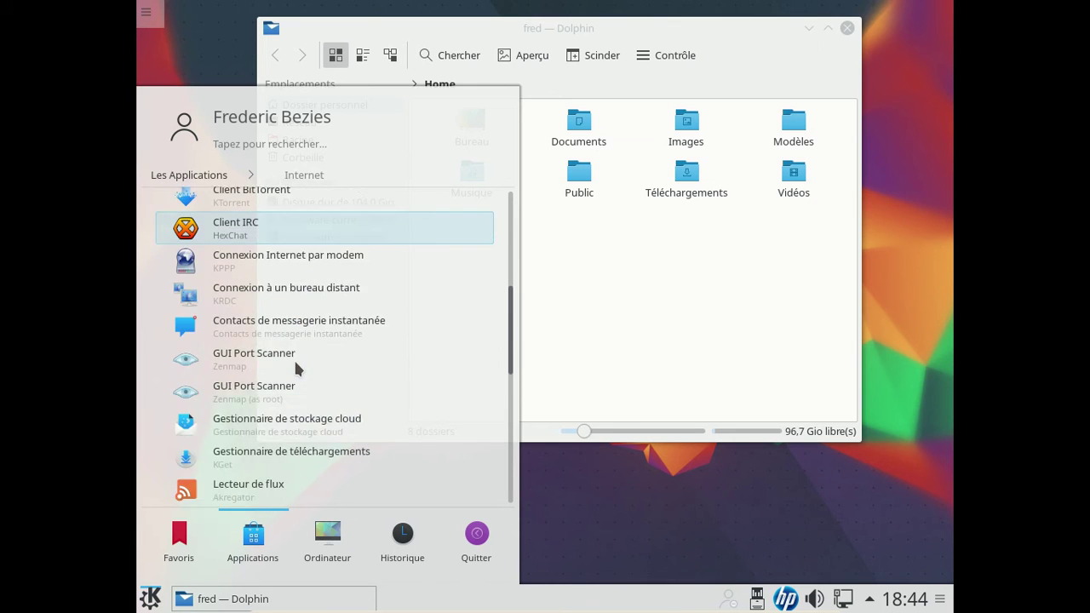
pyautogui.scroll(-3, 297, 368)
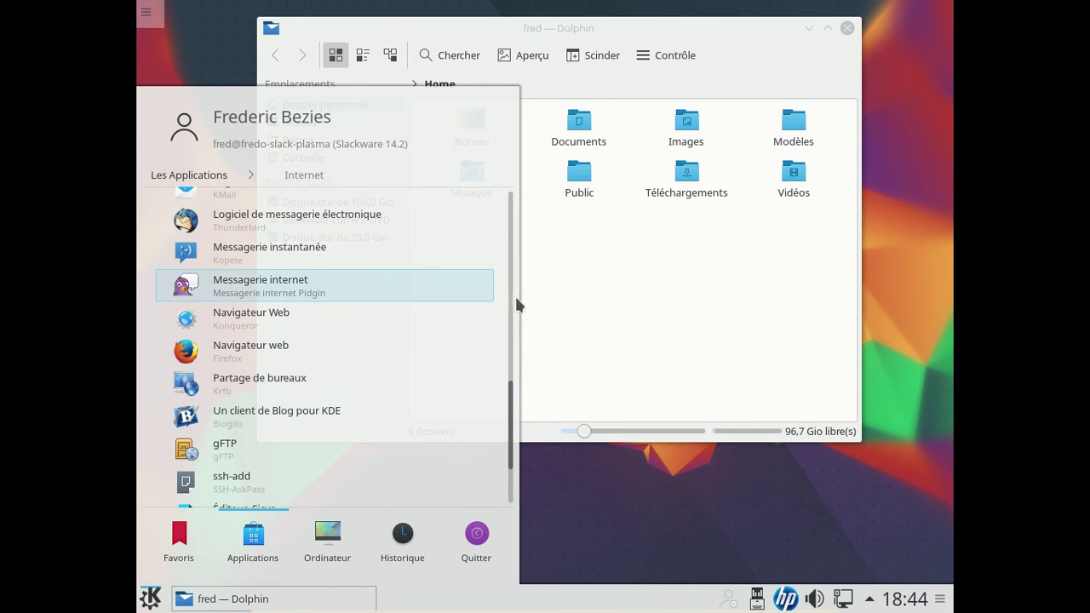
pyautogui.click(619, 262)
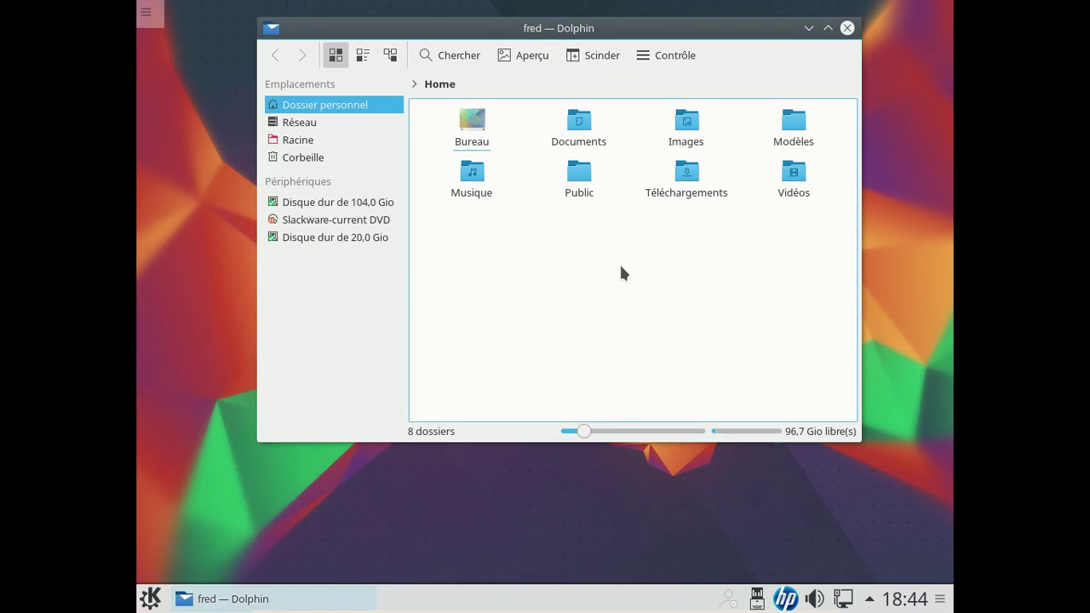
# Step: Show the filesystem root in Dolphin, try to open its root folder, and close the file manager
pyautogui.click(312, 141)
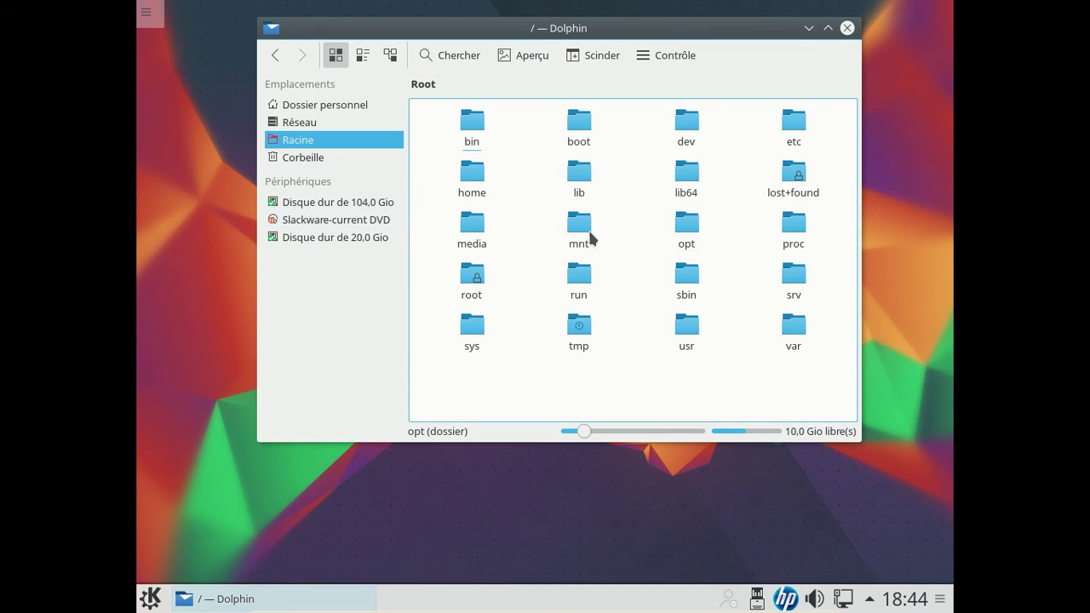
pyautogui.click(477, 271)
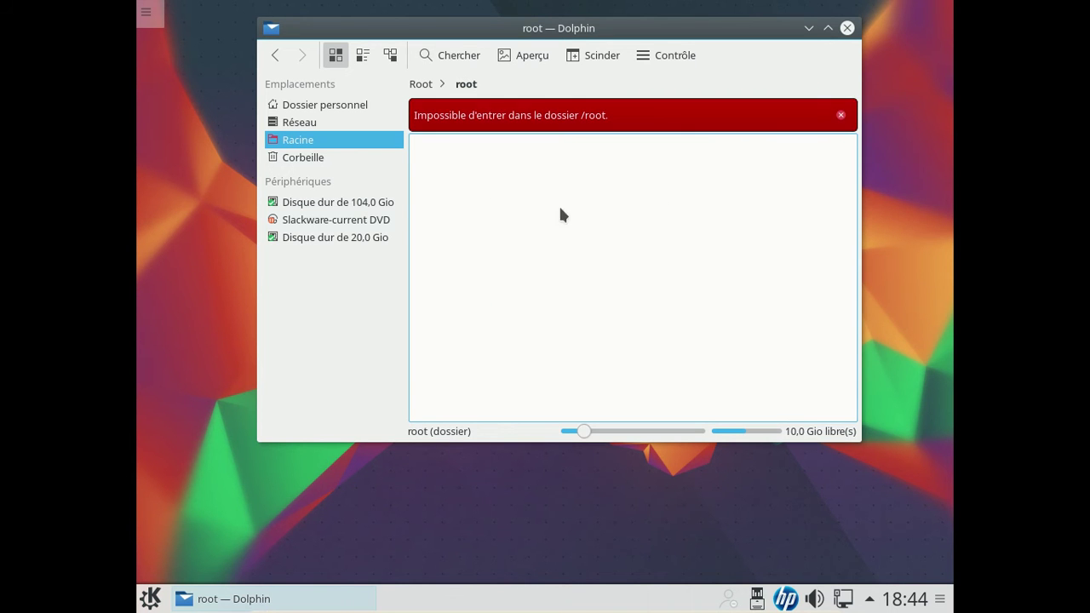
pyautogui.click(840, 114)
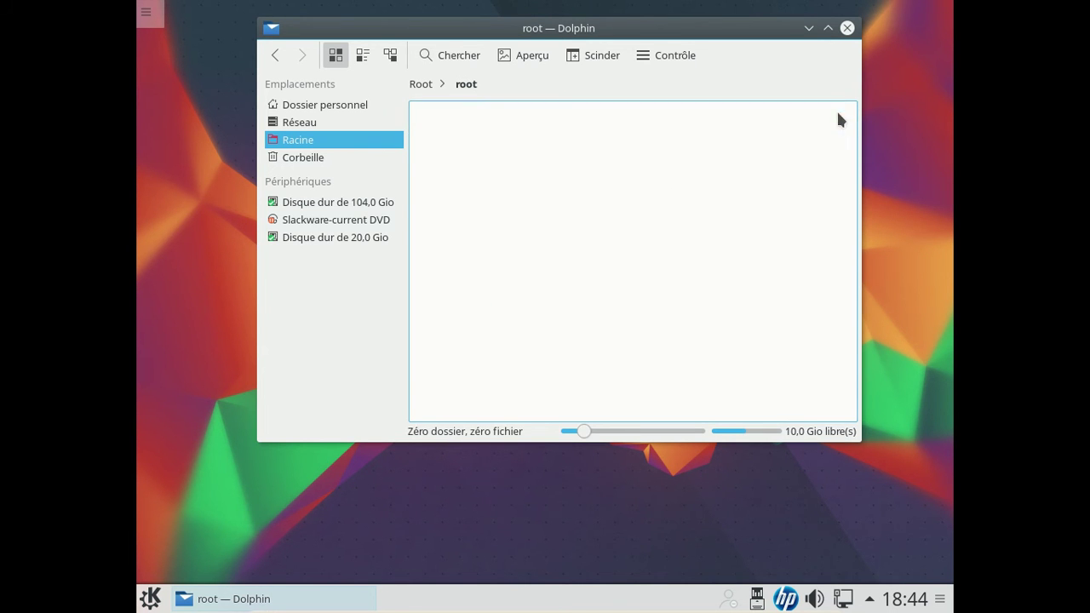
pyautogui.click(848, 28)
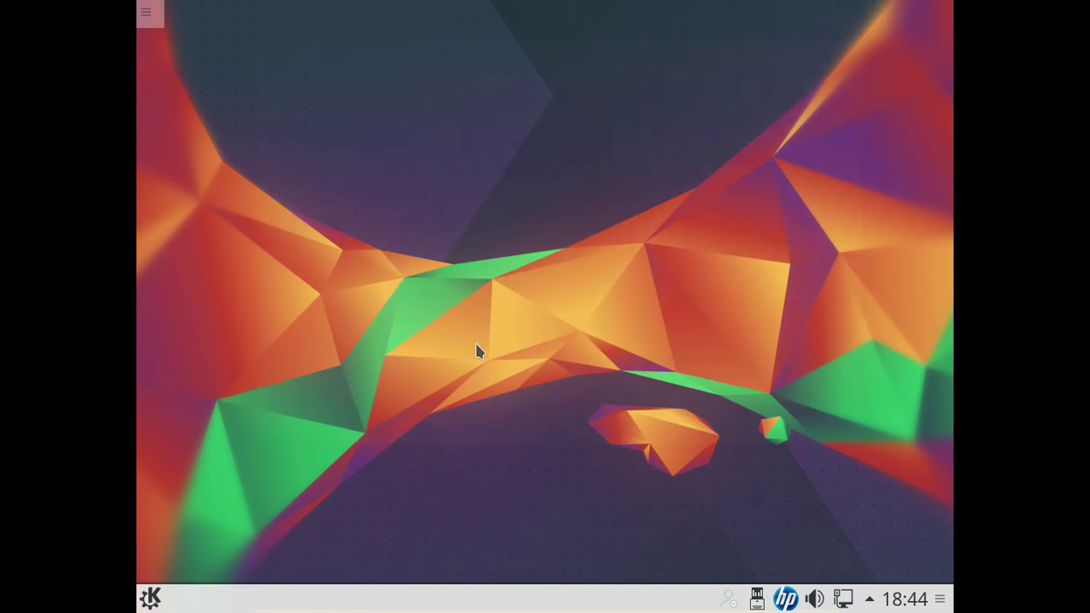
# Step: Search the launcher for konsole and open the terminal
pyautogui.click(152, 596)
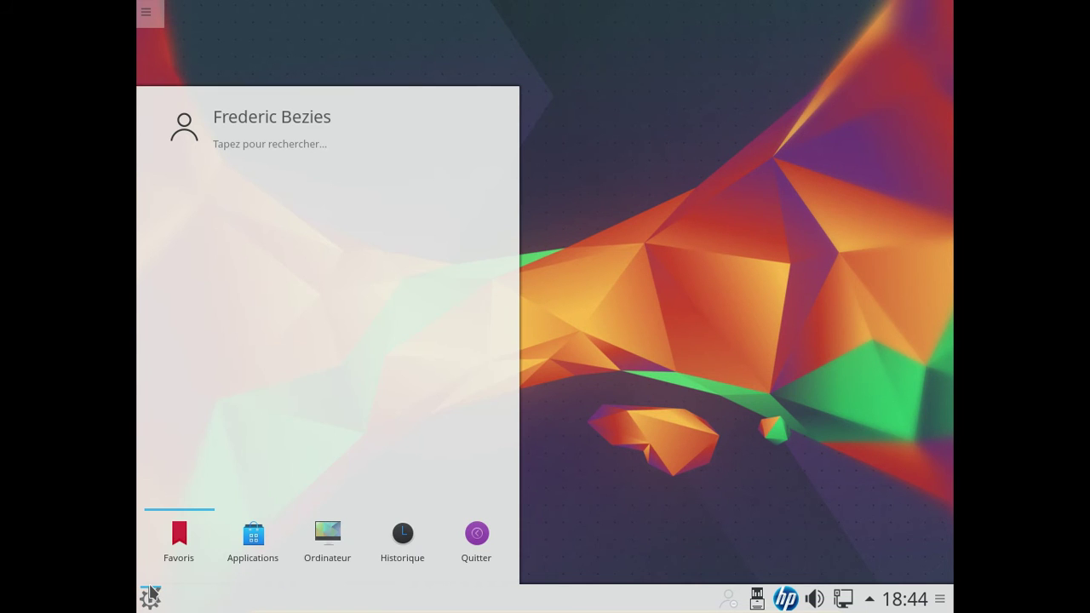
pyautogui.write('koi')
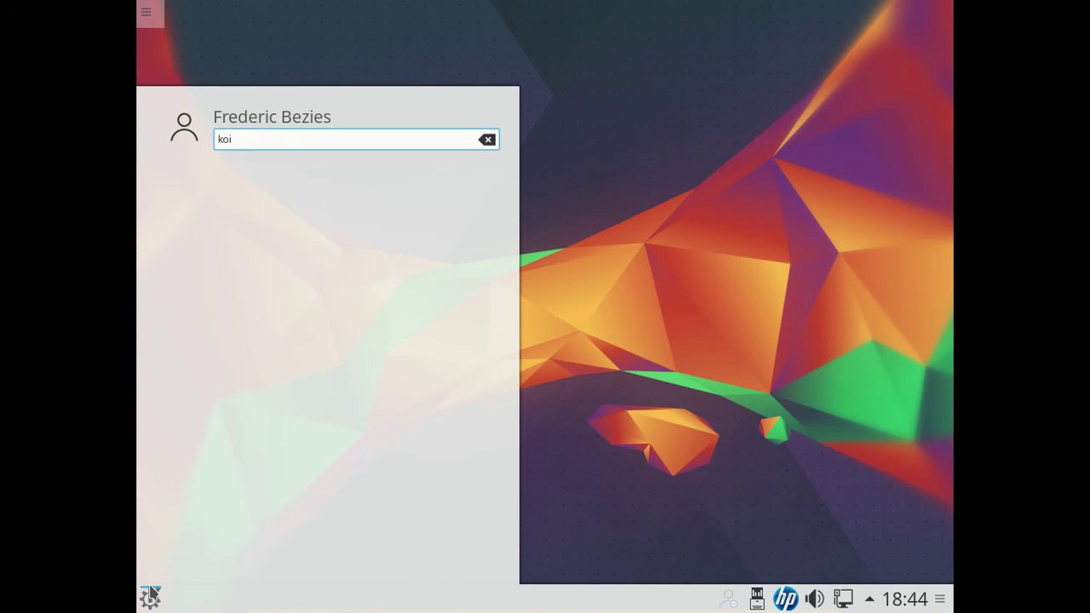
pyautogui.press('BackSpace')
pyautogui.write('nsole')
pyautogui.press('Return')
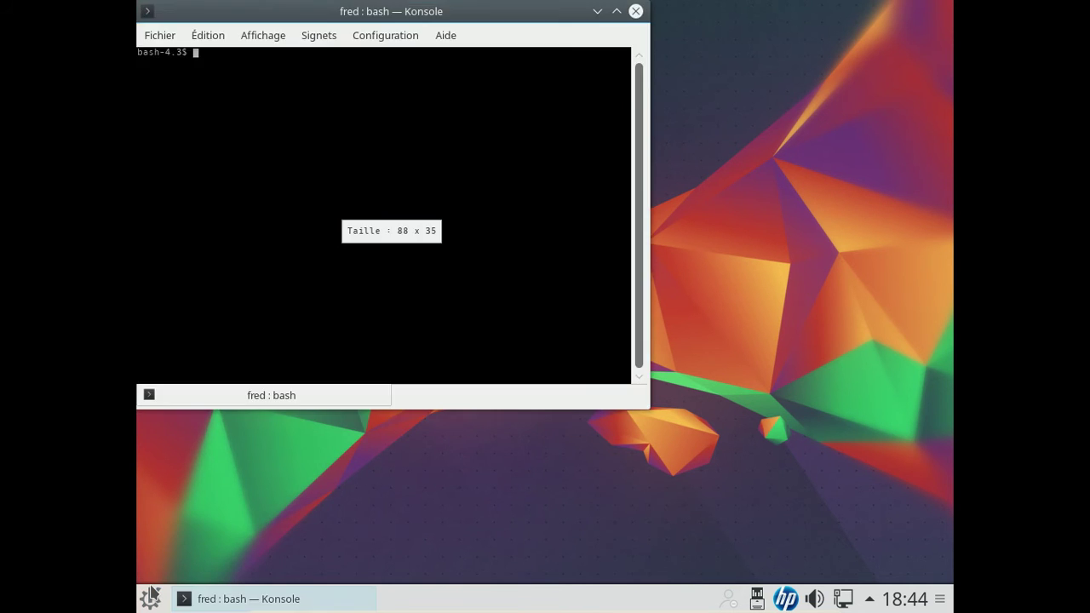
# Step: Try to enter /root/ as the regular user, and switch to superuser with su and the root password
pyautogui.write('cd /root/')
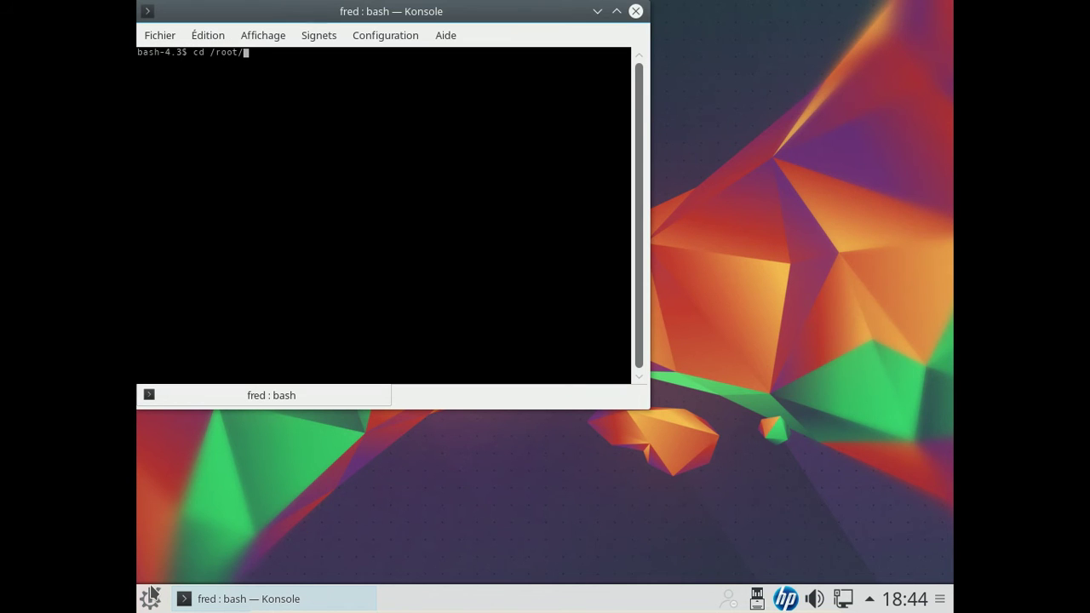
pyautogui.press('Return')
pyautogui.write('su')
pyautogui.press('Return')
pyautogui.press('Return')
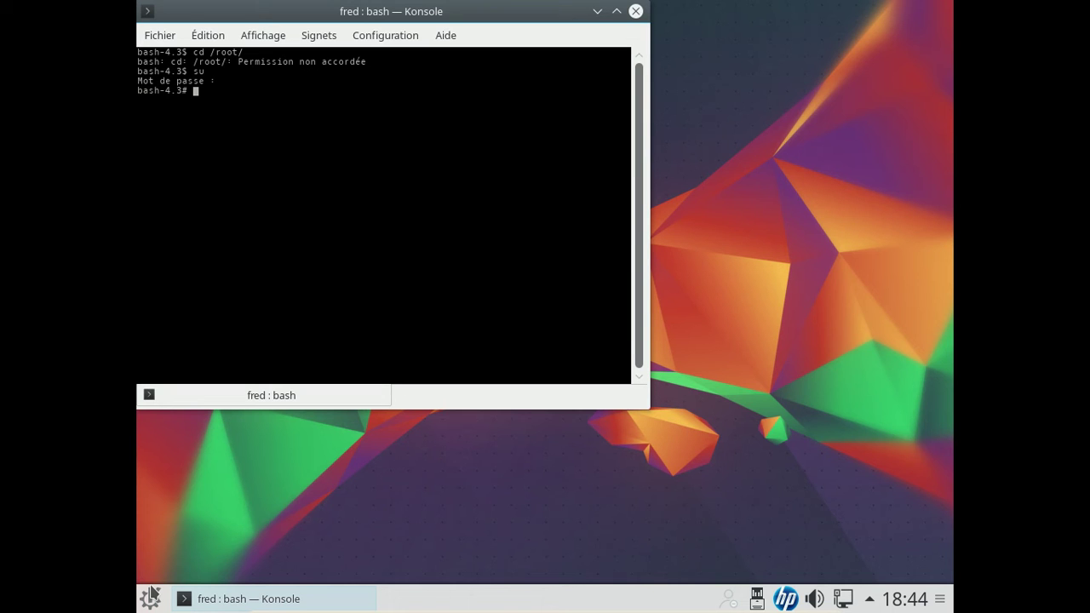
# Step: Change to /root/ and check the disk usage of the 5 folder with du -sh 5/
pyautogui.write('cd ro')
pyautogui.press('BackSpace')
pyautogui.press('BackSpace')
pyautogui.write('/root/')
pyautogui.press('Return')
pyautogui.write('du -sh 5/')
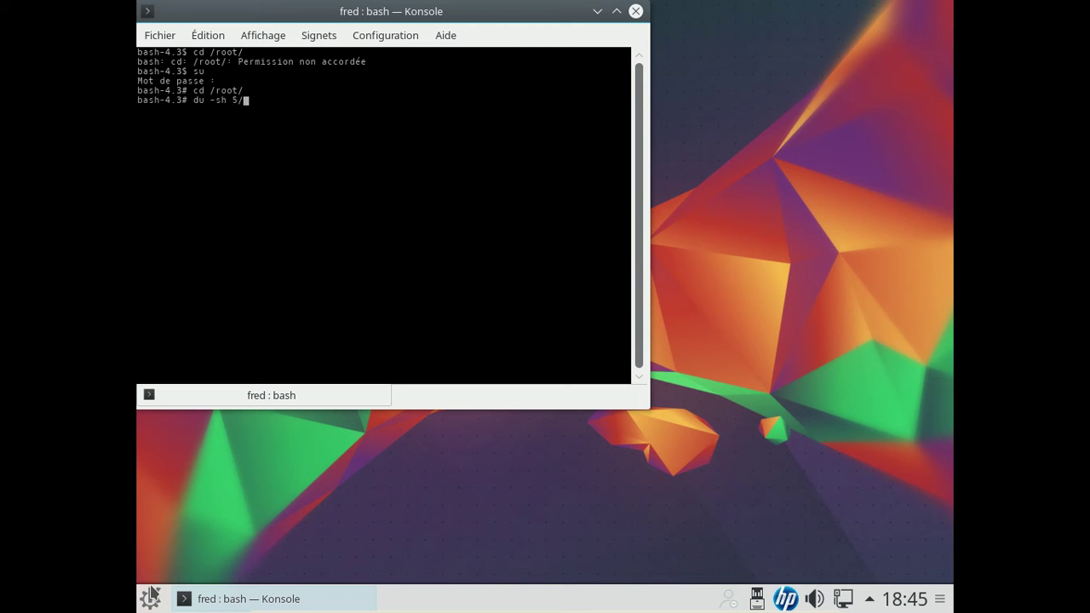
pyautogui.press('Return')
# Step: Exit the superuser shell and the user shell to close the terminal
pyautogui.write('exit')
pyautogui.press('Return')
pyautogui.write('exit')
pyautogui.press('Return')
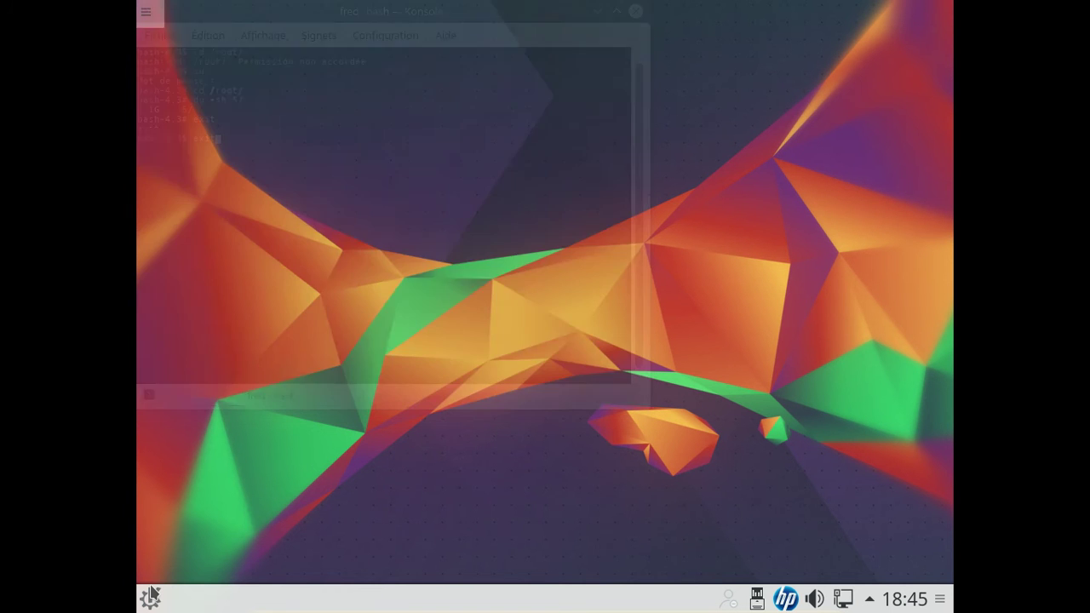
# Step: Browse the Multimédia applications in the launcher, and return to the list of application categories
pyautogui.click(150, 601)
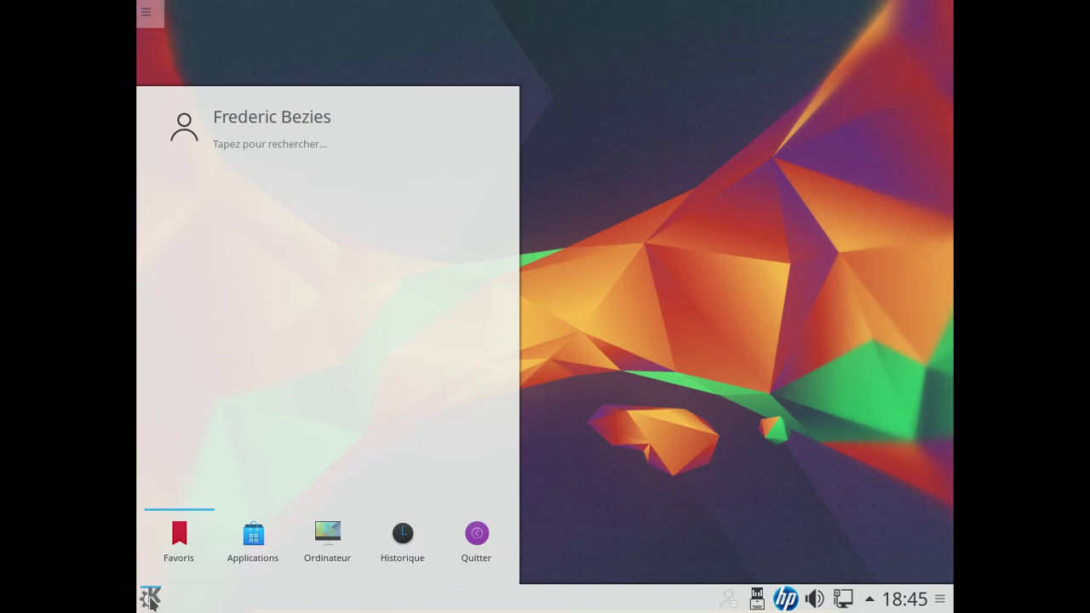
pyautogui.click(254, 556)
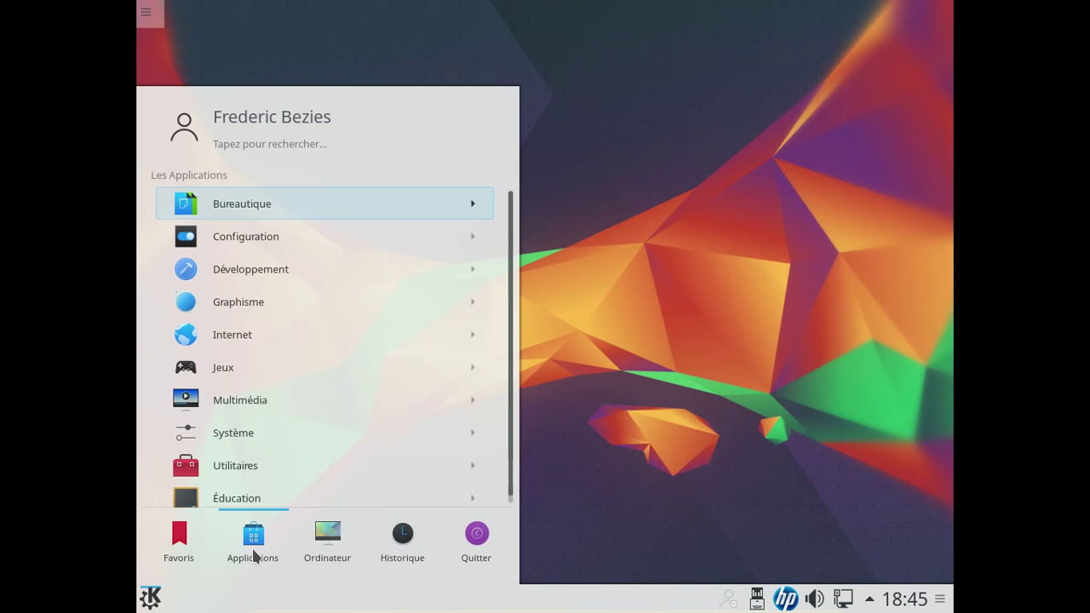
pyautogui.click(257, 397)
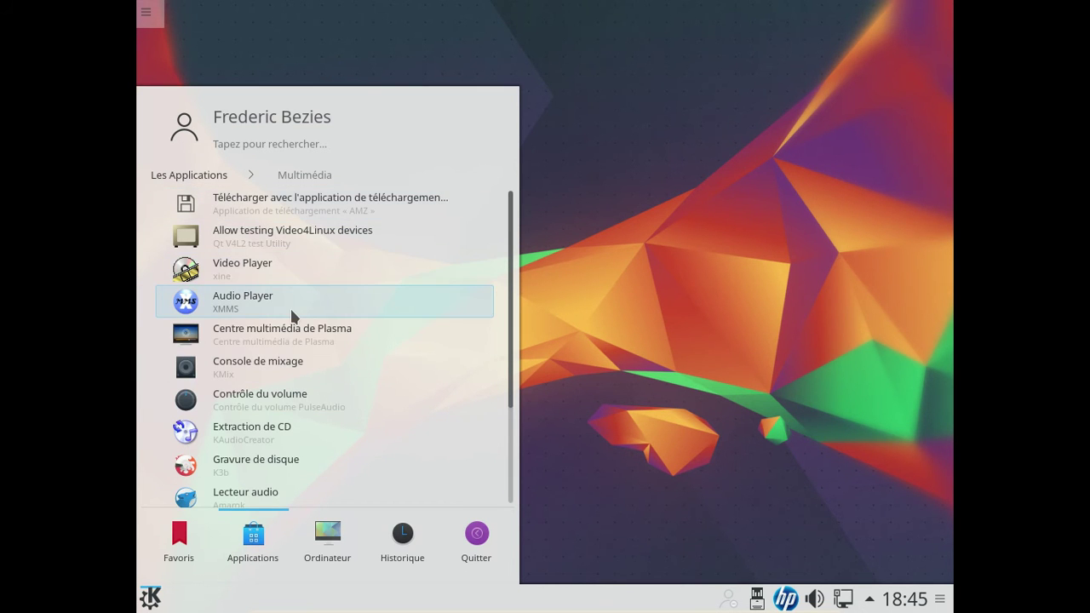
pyautogui.scroll(-3, 290, 308)
pyautogui.scroll(2, 290, 308)
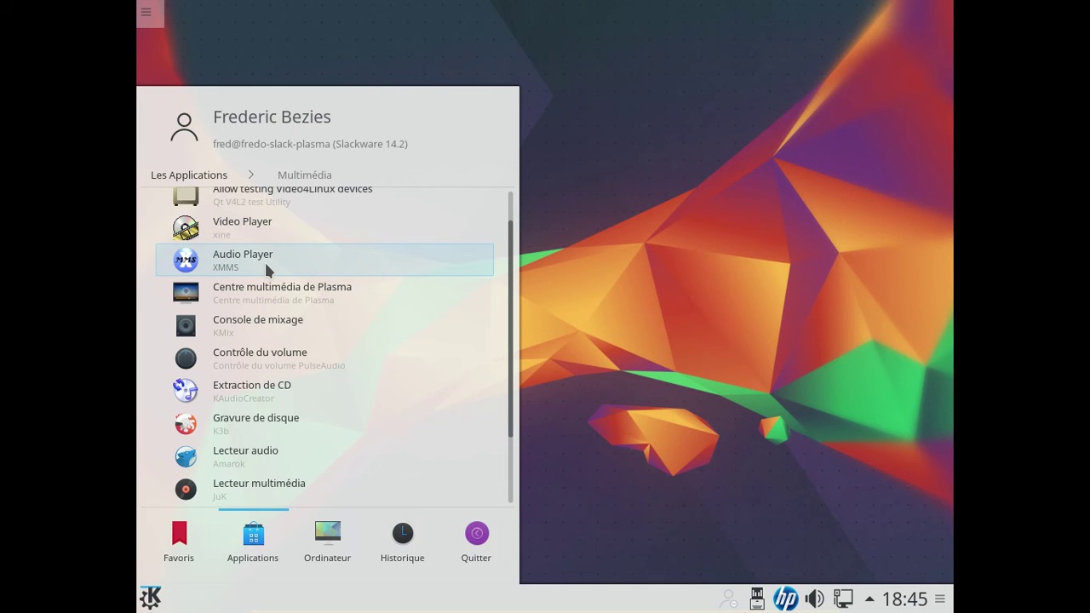
pyautogui.scroll(-3, 333, 396)
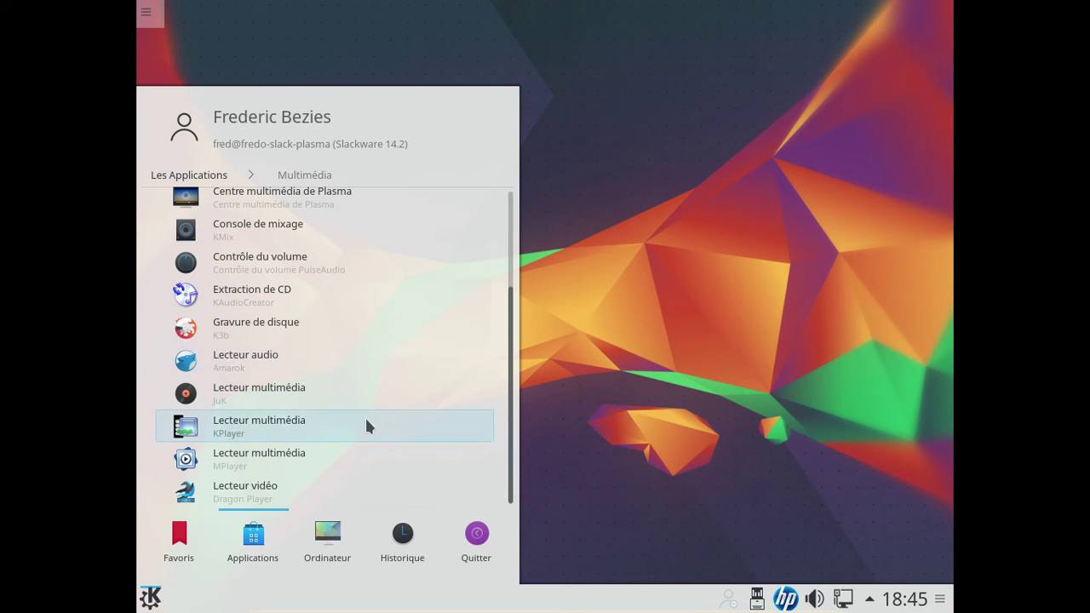
pyautogui.click(191, 549)
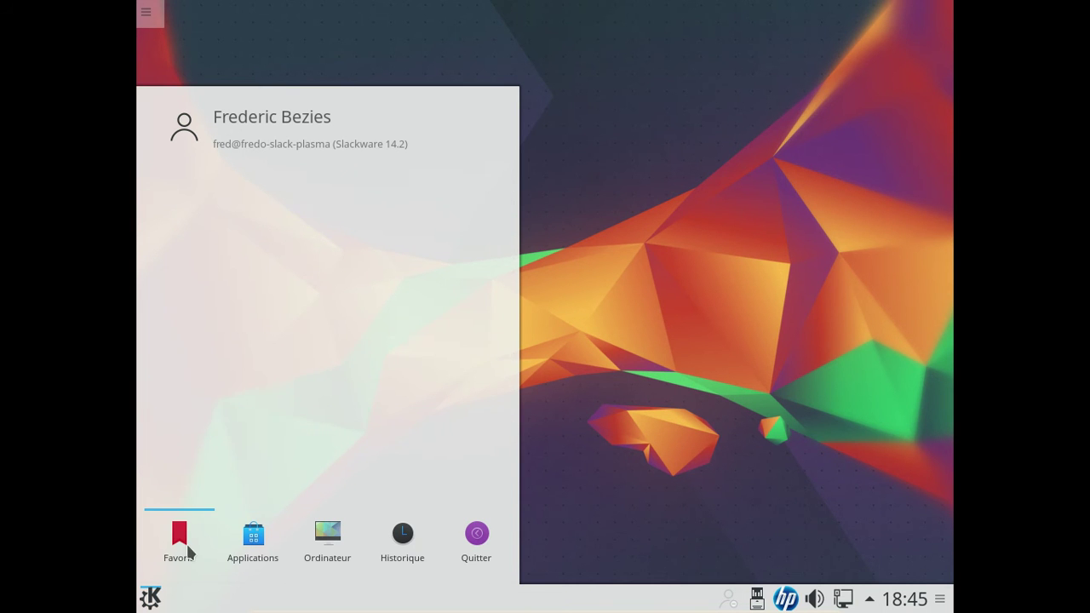
pyautogui.click(242, 553)
pyautogui.click(224, 176)
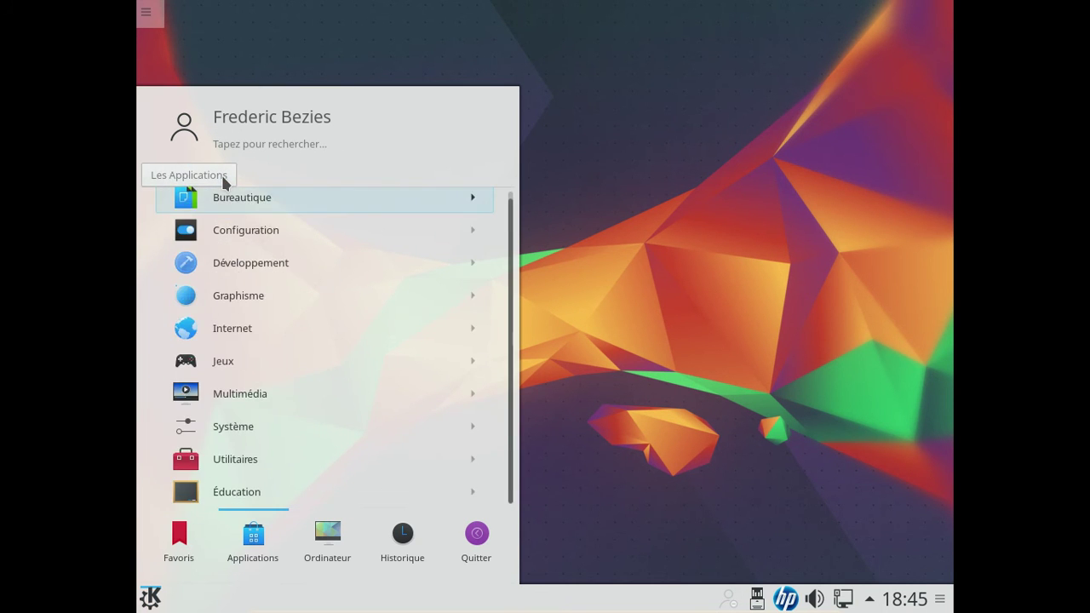
# Step: Search the launcher for kinfo, open KInfoCenter, and move and enlarge its window to show all system information
pyautogui.click(251, 141)
pyautogui.write('kinfo')
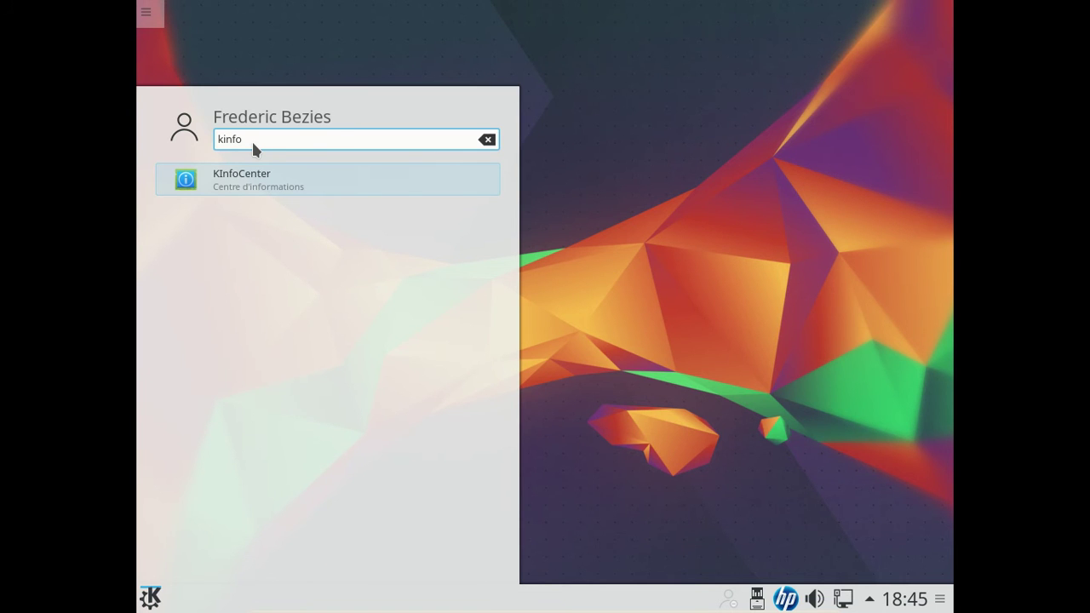
pyautogui.click(260, 182)
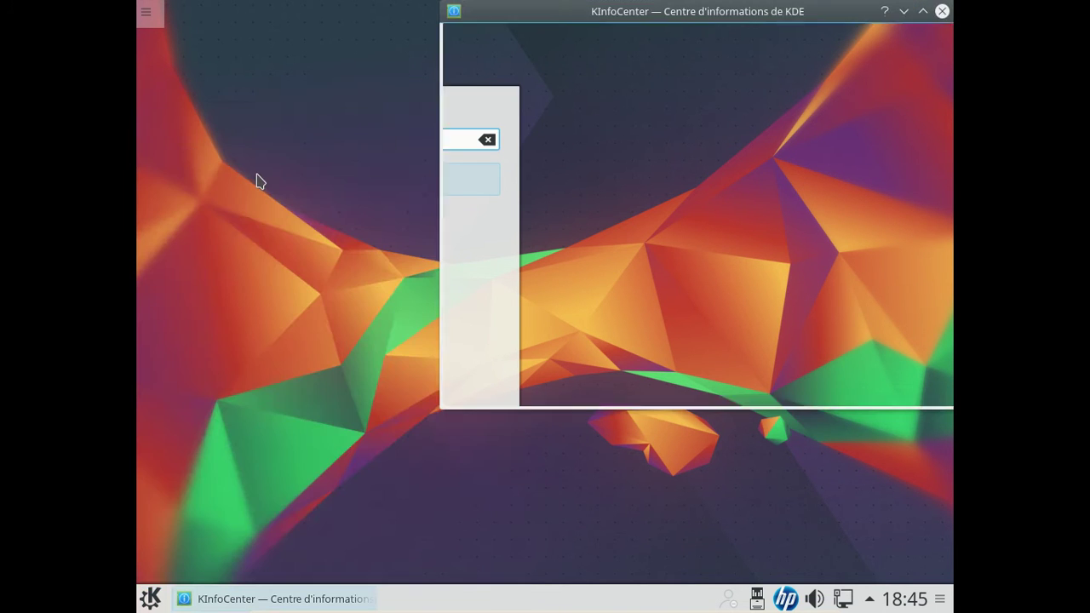
pyautogui.moveTo(622, 10); pyautogui.dragTo(402, 37)
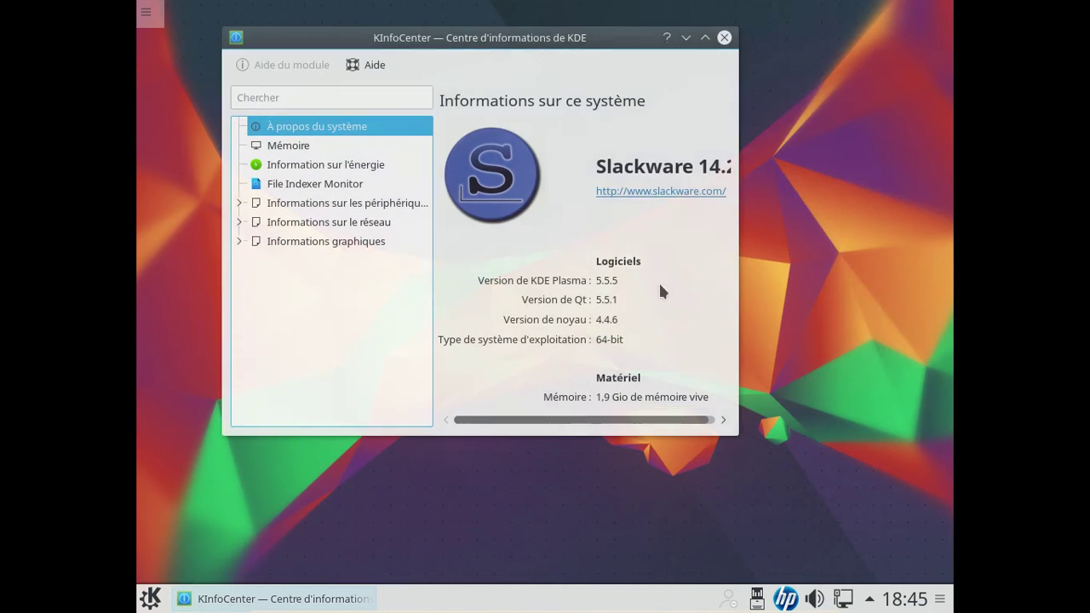
pyautogui.moveTo(730, 423); pyautogui.dragTo(890, 497)
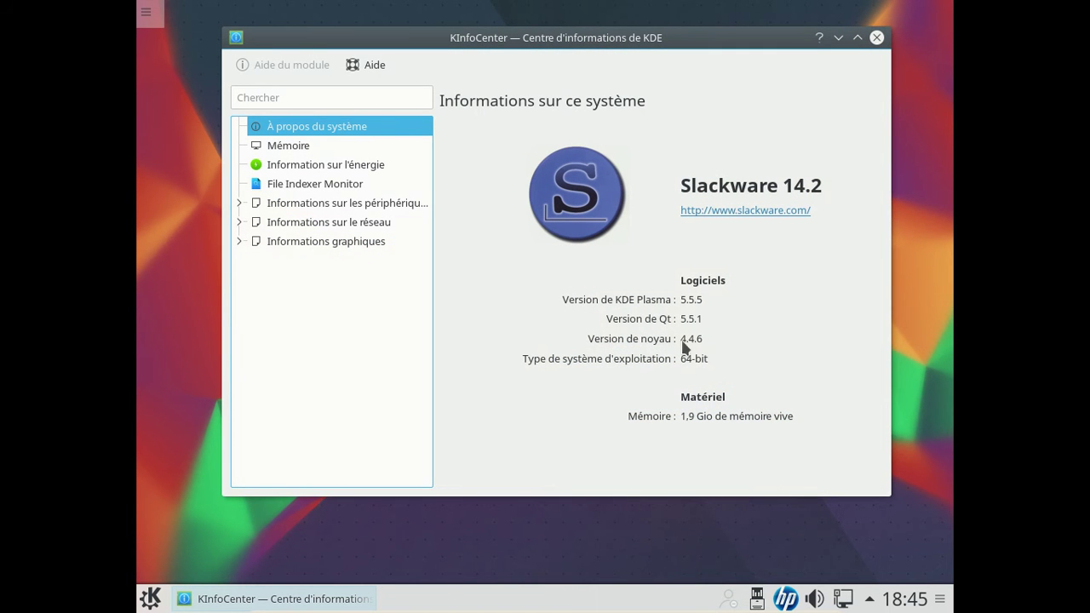
# Step: View the version details of the current information module, and close both the dialog and KInfoCenter
pyautogui.click(372, 66)
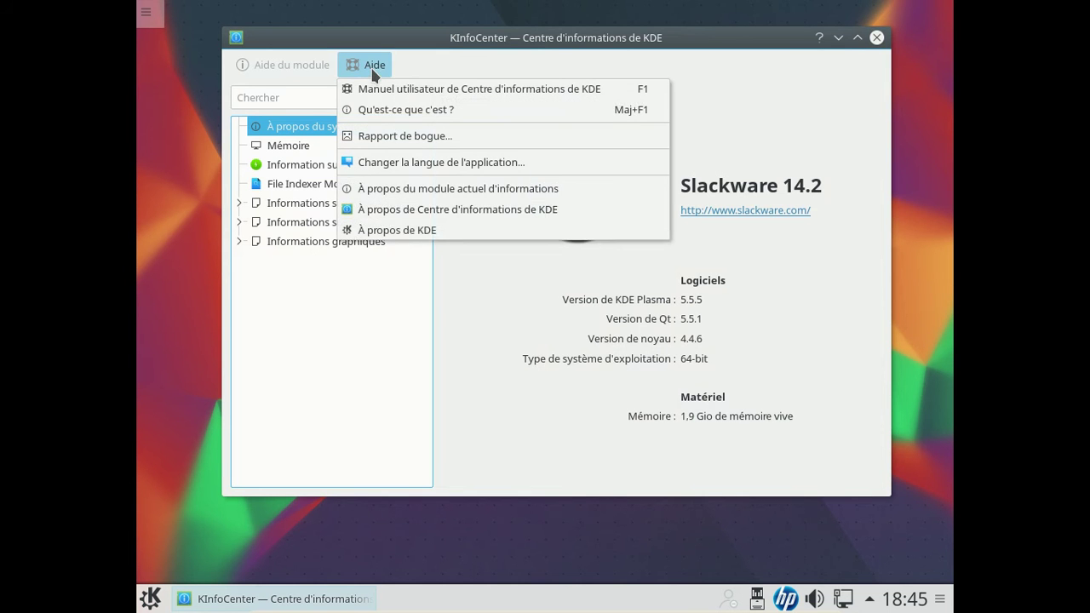
pyautogui.click(415, 191)
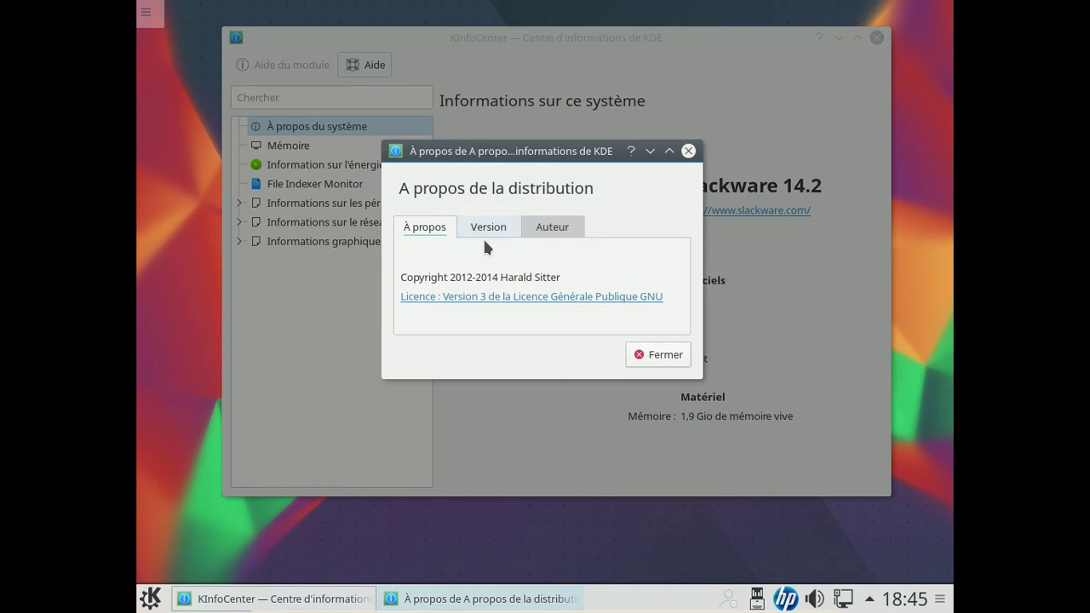
pyautogui.click(483, 230)
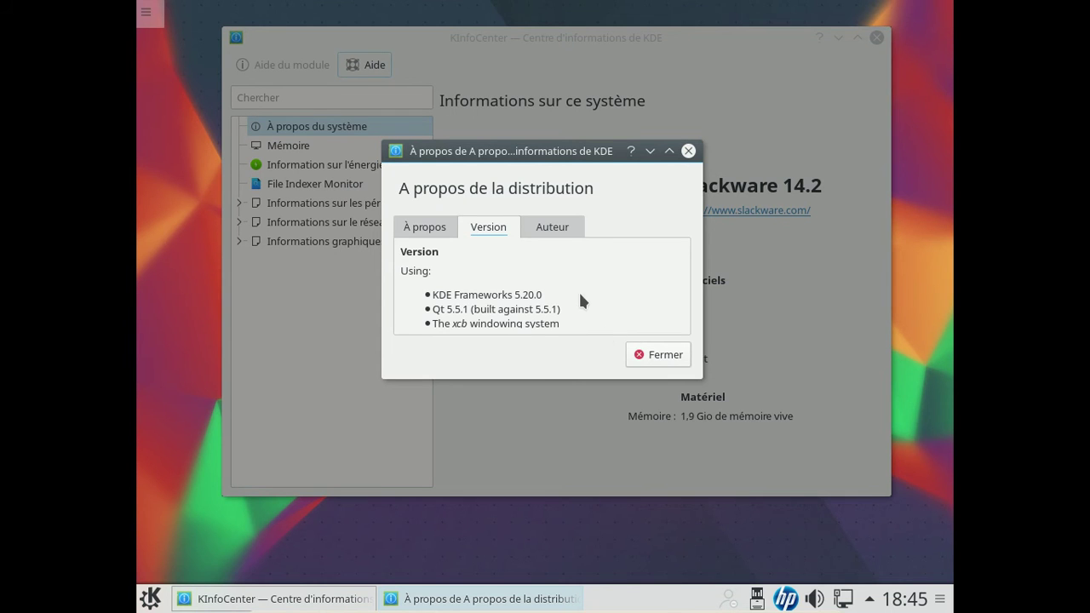
pyautogui.click(688, 151)
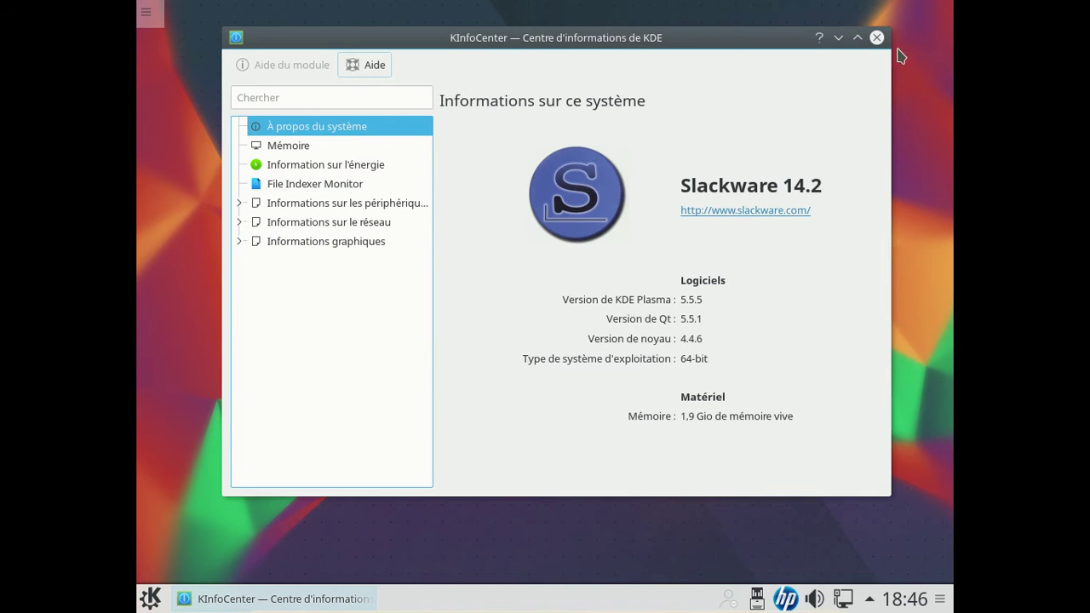
pyautogui.click(876, 38)
# Step: Open the Firefox web browser from the Internet category of the application launcher
pyautogui.click(152, 598)
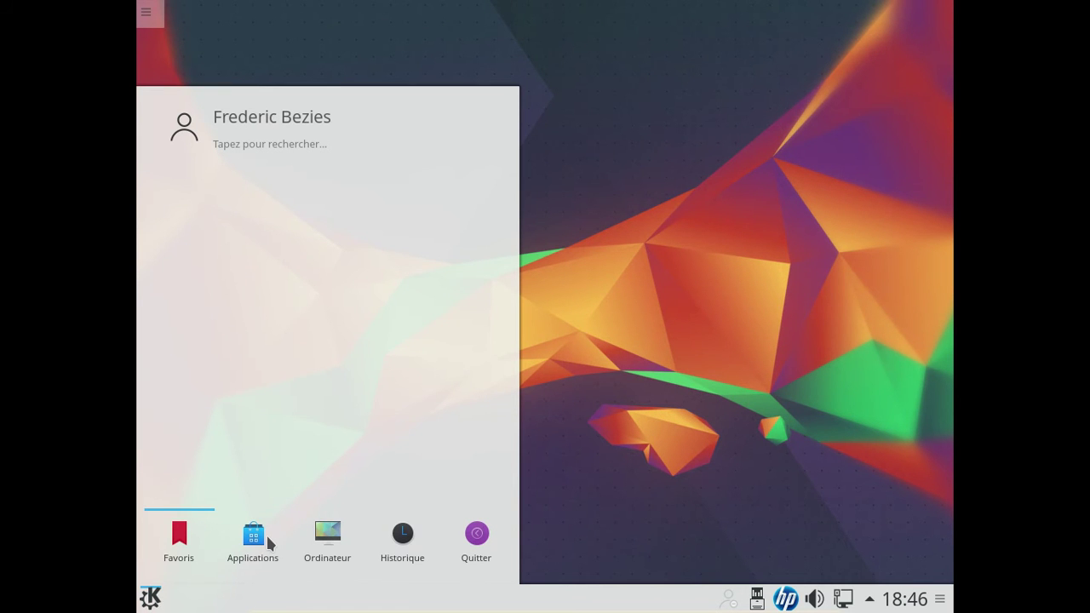
pyautogui.moveTo(269, 545)
pyautogui.scroll(-1, 506, 262)
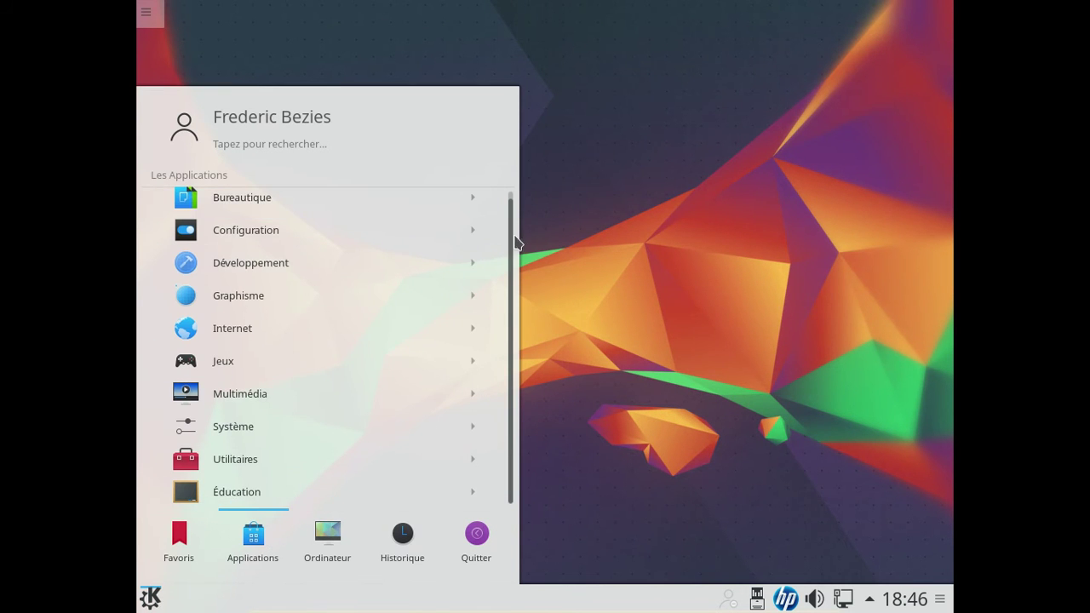
pyautogui.scroll(1, 514, 251)
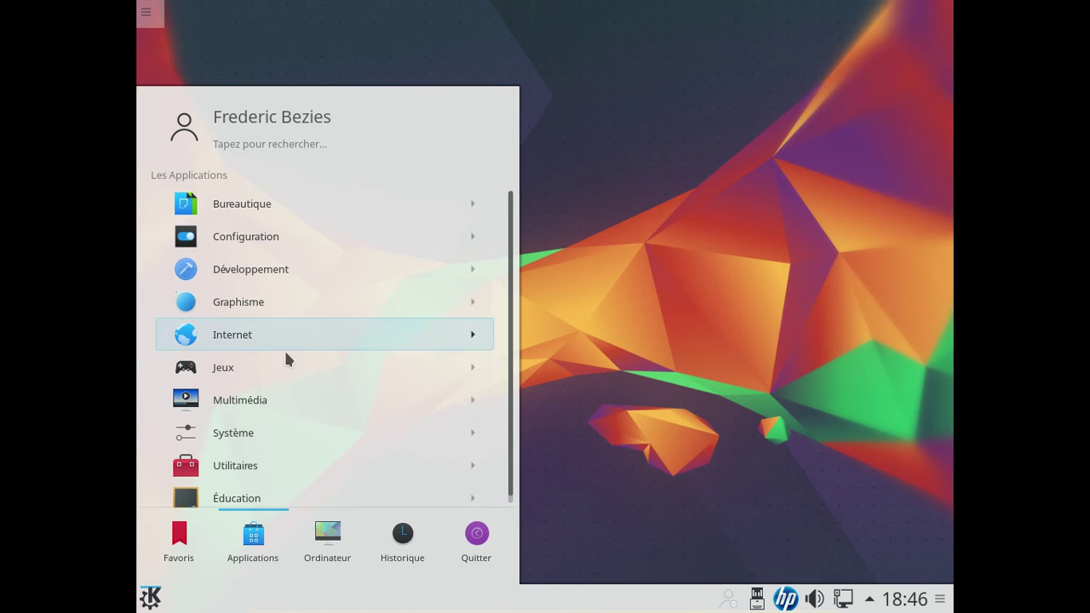
pyautogui.click(250, 340)
pyautogui.scroll(-6, 436, 341)
pyautogui.scroll(-4, 437, 343)
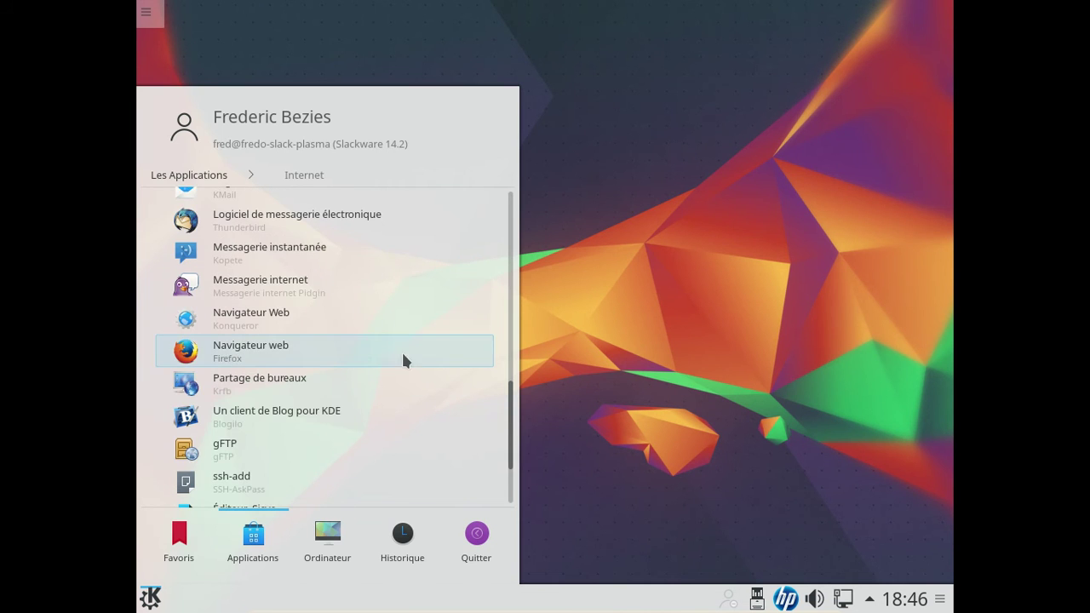
pyautogui.click(363, 349)
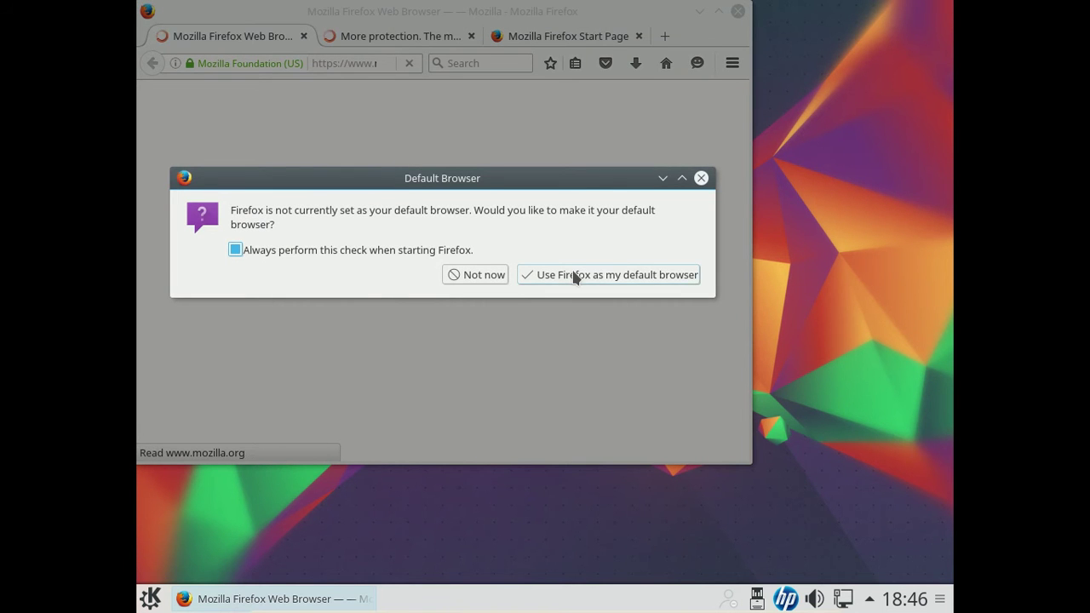
# Step: Make Firefox the default browser and close the two Mozilla welcome tabs, keeping only the start page
pyautogui.click(575, 275)
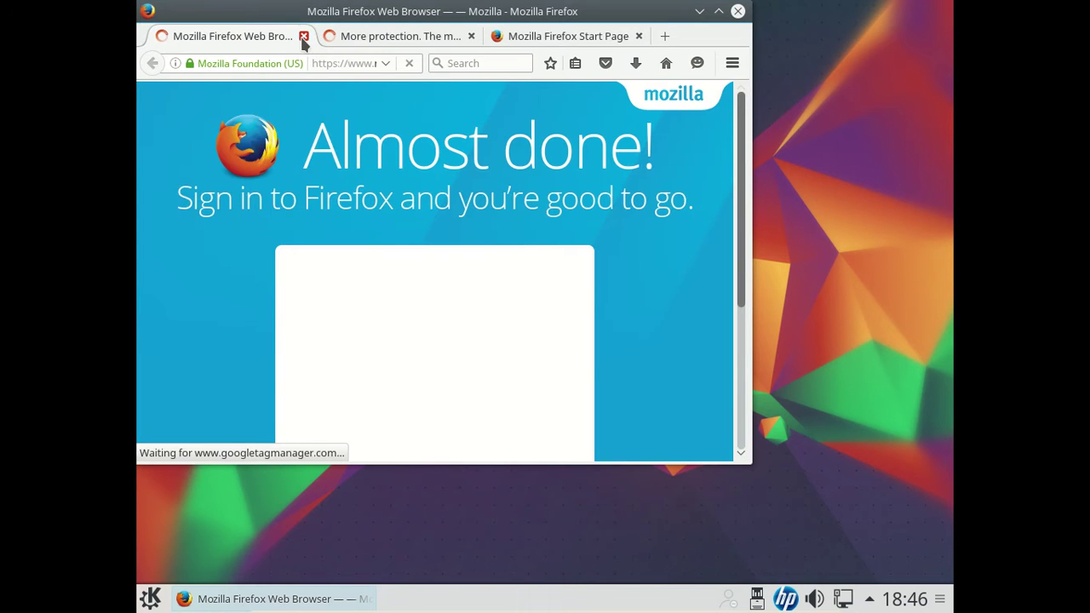
pyautogui.click(303, 36)
pyautogui.click(303, 37)
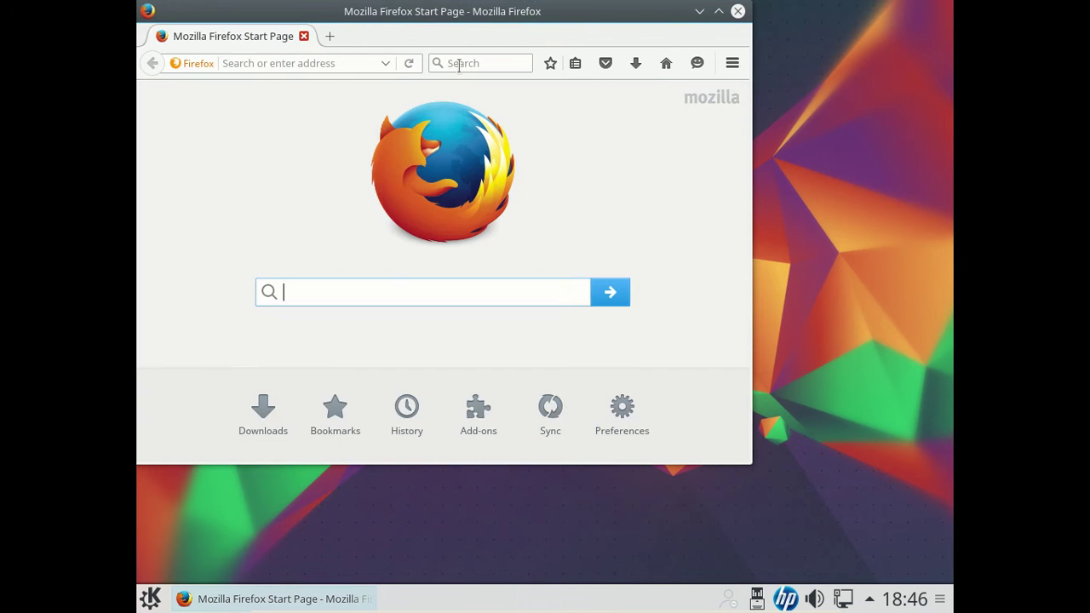
# Step: View the Firefox version in the About Firefox dialog, and close the dialog
pyautogui.click(728, 65)
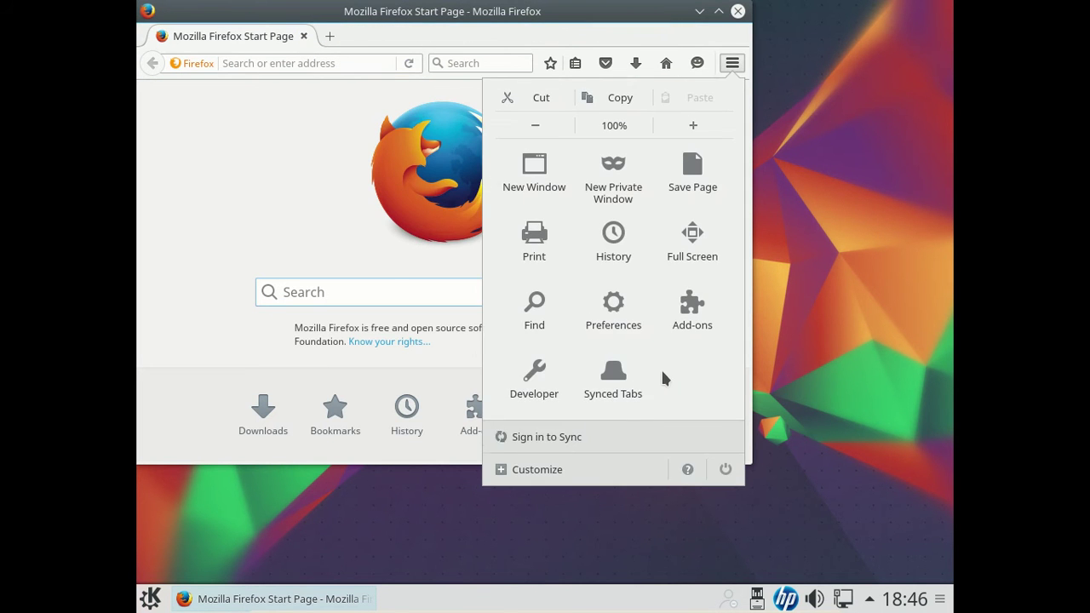
pyautogui.click(688, 470)
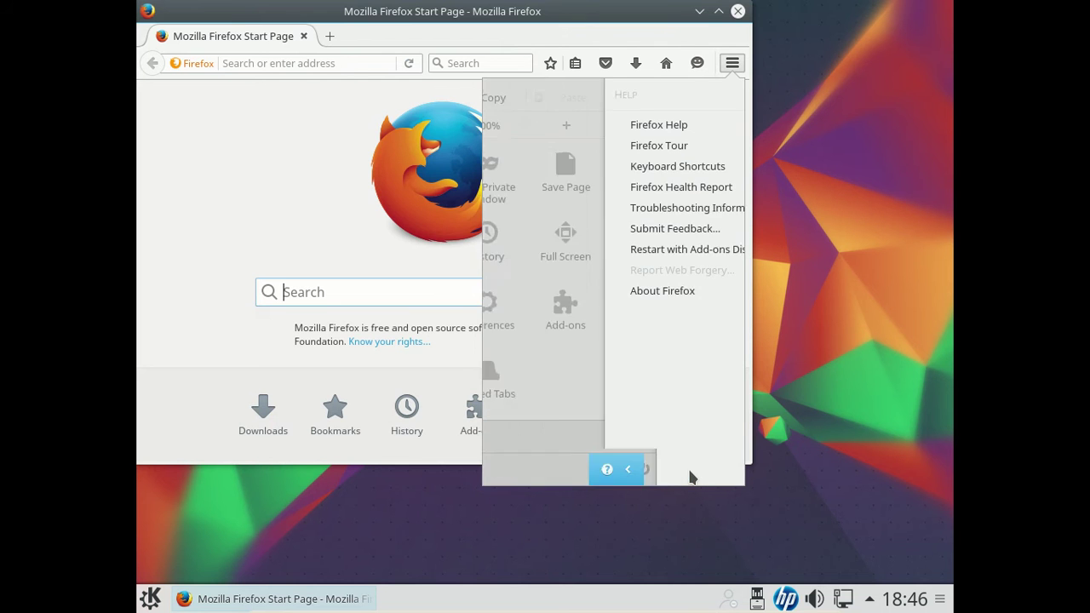
pyautogui.click(591, 291)
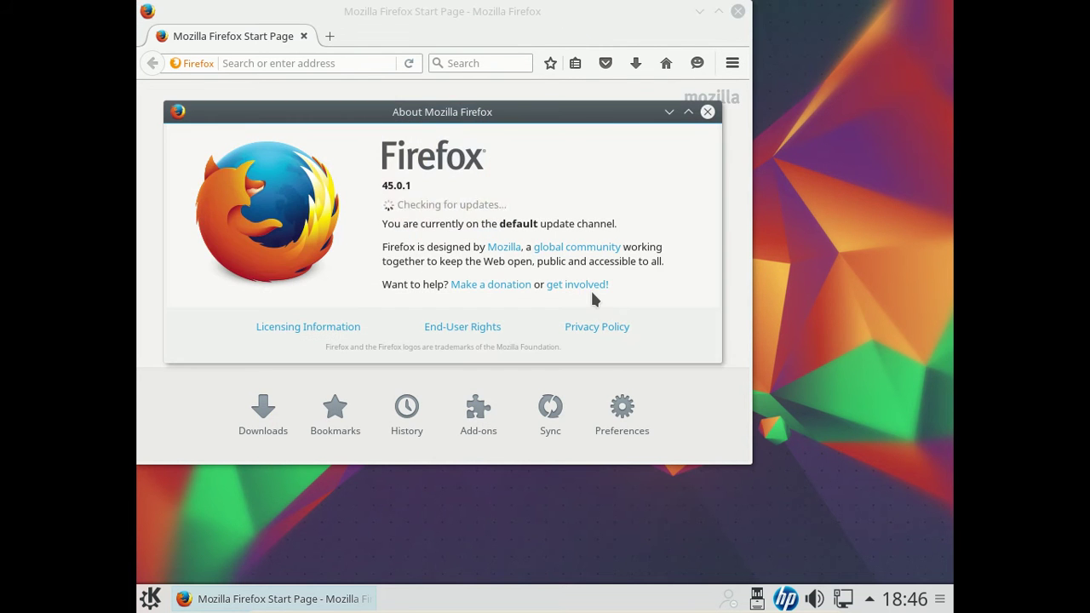
pyautogui.click(707, 112)
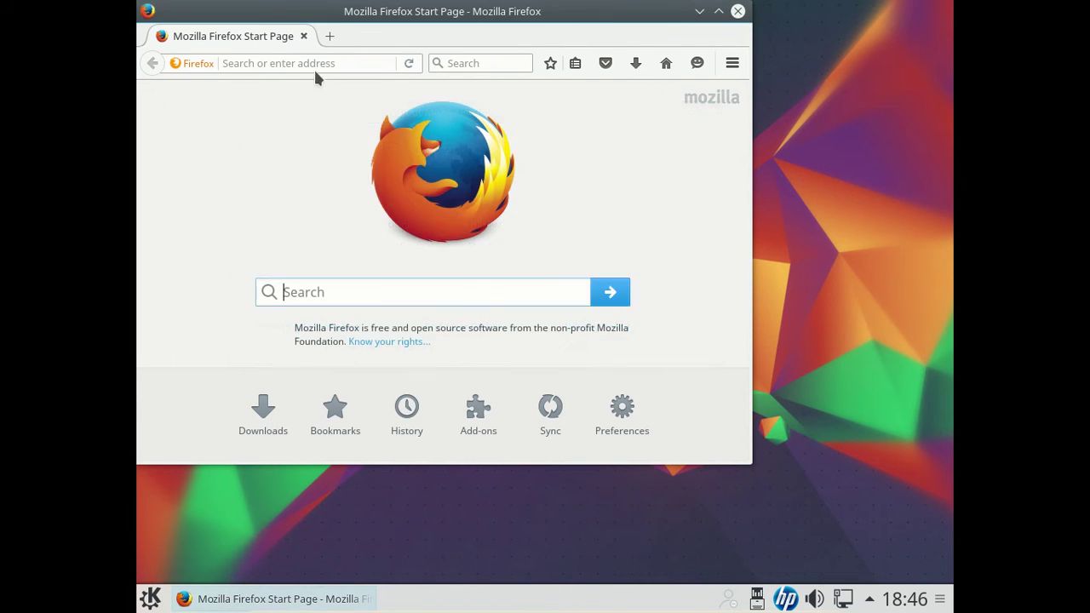
pyautogui.write('http:')
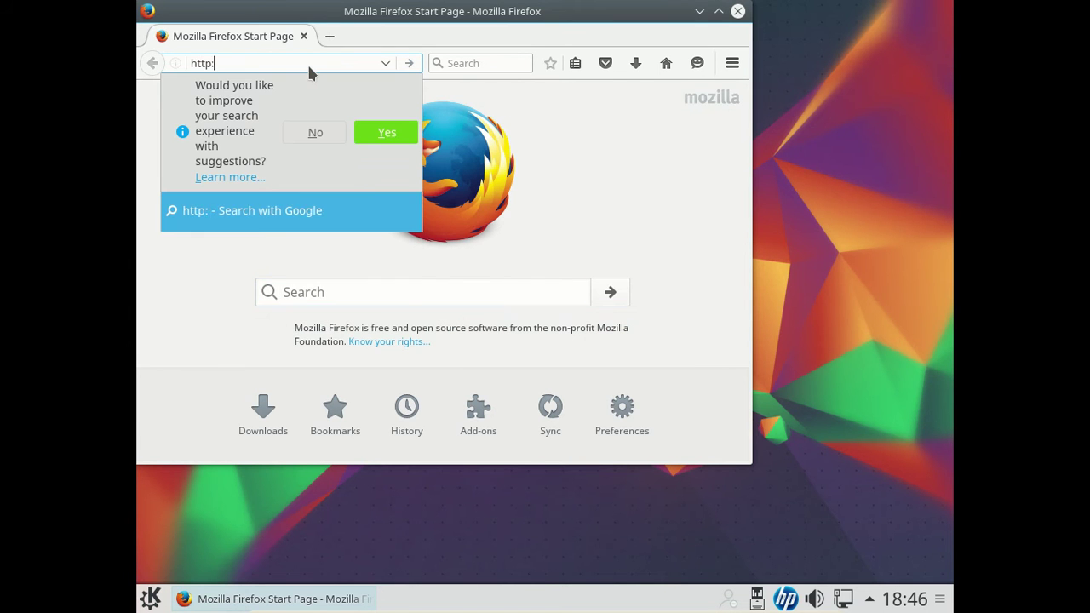
pyautogui.write('//ftp.moz')
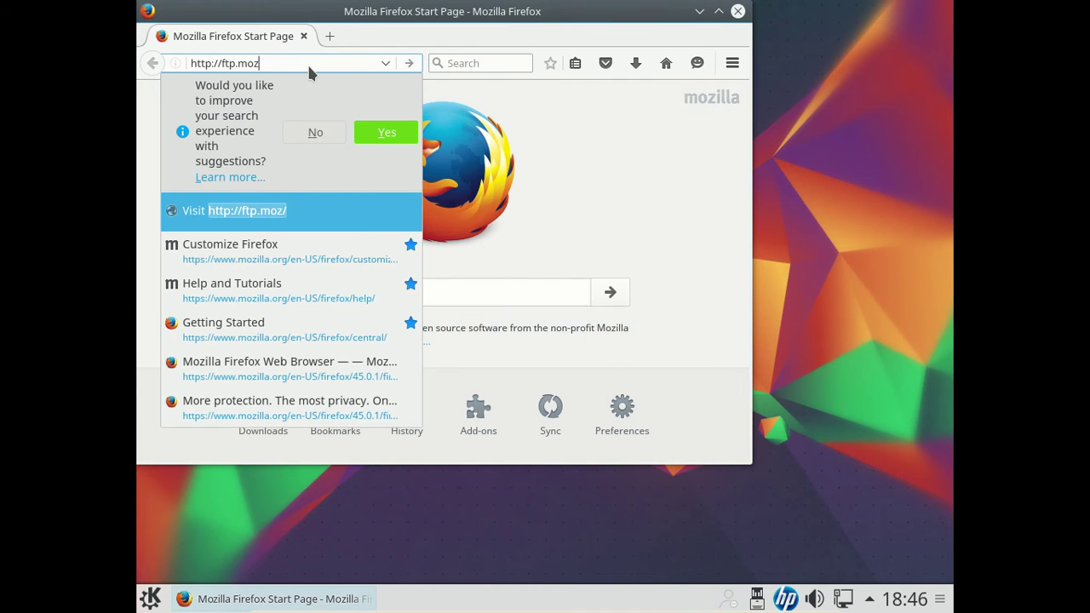
pyautogui.write('illa.org/')
pyautogui.press('Return')
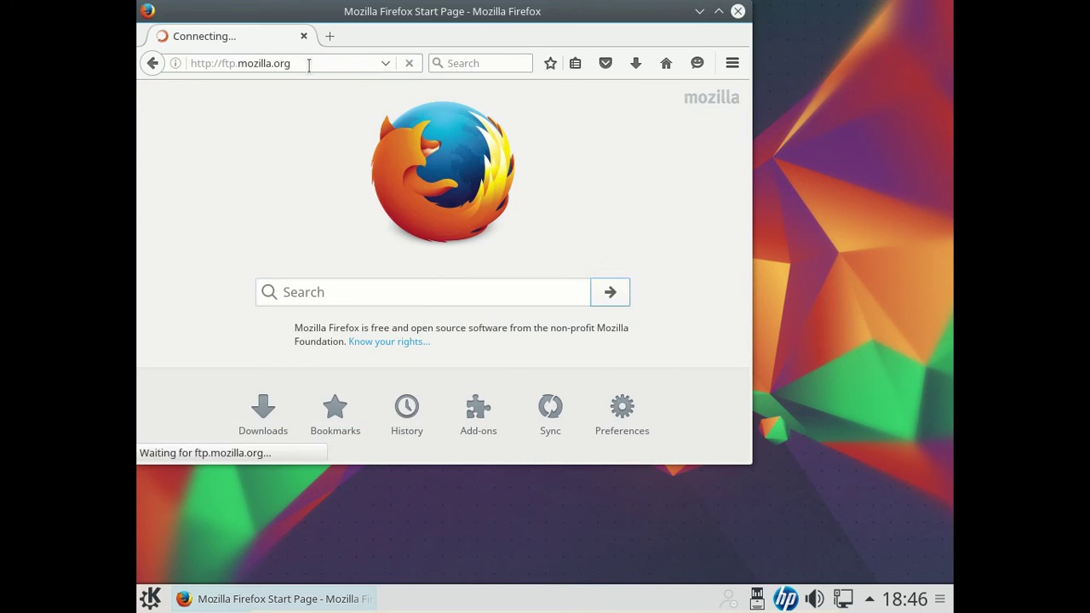
# Step: Browse the server's directories to /pub/firefox/releases/
pyautogui.click(206, 191)
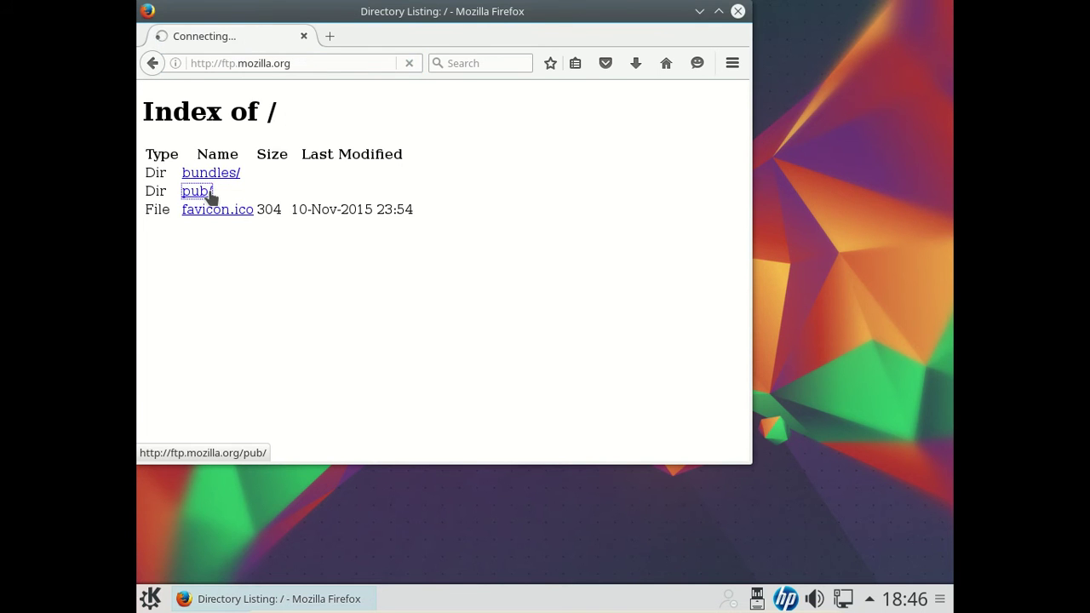
pyautogui.scroll(-4, 399, 223)
pyautogui.click(213, 250)
pyautogui.click(211, 248)
pyautogui.scroll(-4, 433, 255)
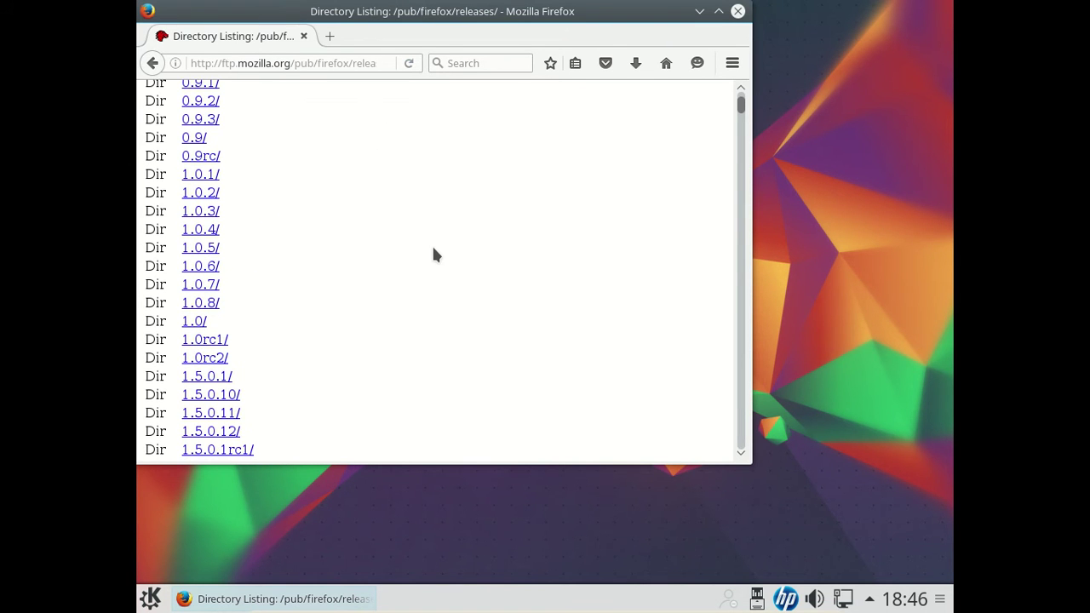
# Step: Find "45." in the releases listing and open the 45.0.1 directory
pyautogui.hotkey('ctrl', 'f')
pyautogui.write('45.0.1')
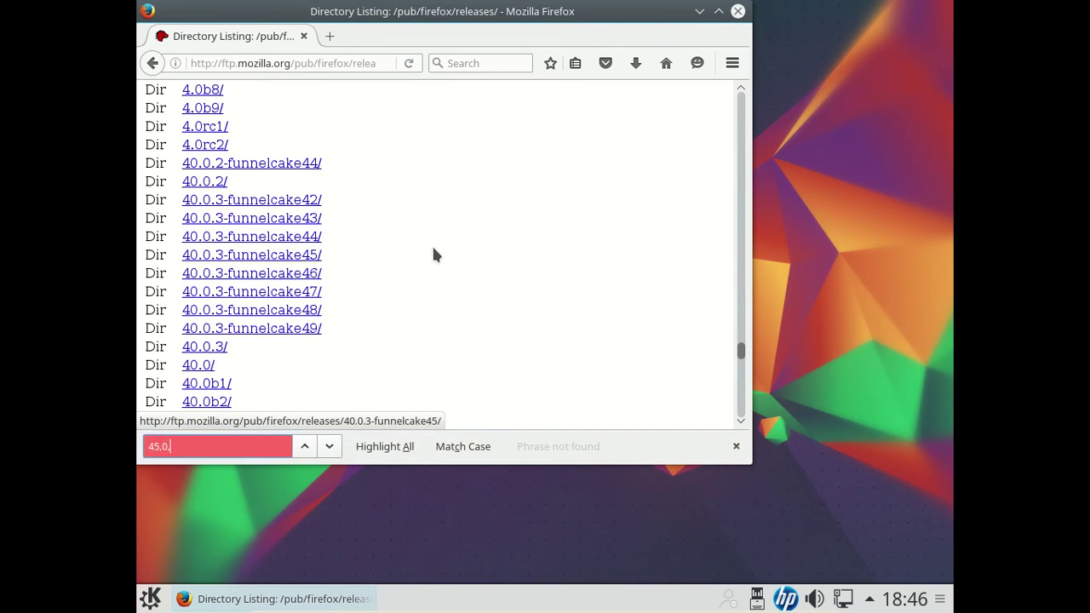
pyautogui.press('BackSpace')
pyautogui.press('BackSpace')
pyautogui.press('BackSpace')
pyautogui.press('BackSpace')
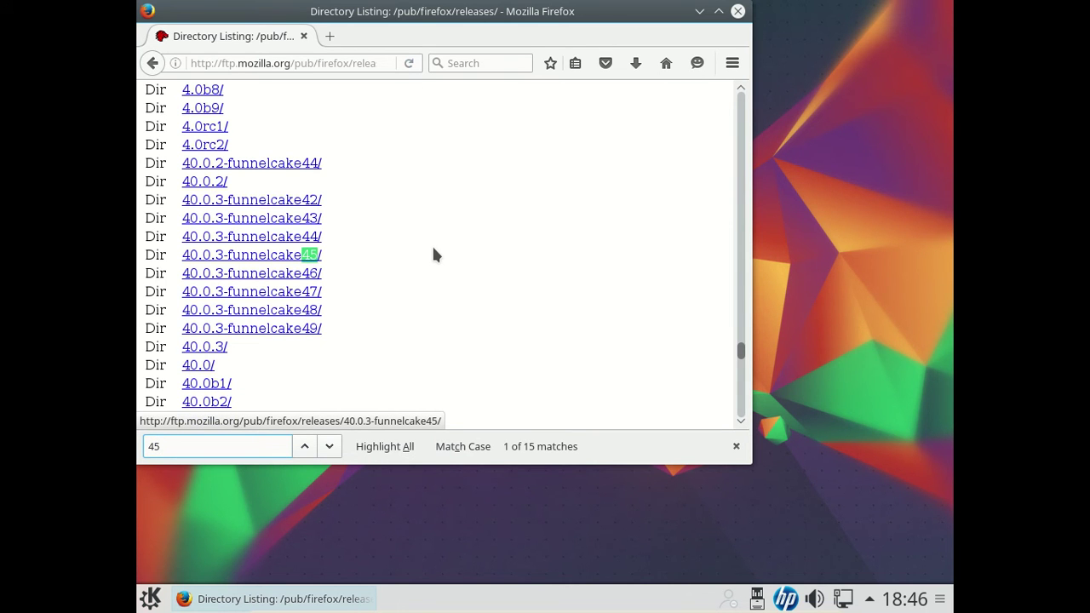
pyautogui.write('5')
pyautogui.press('BackSpace')
pyautogui.write('5')
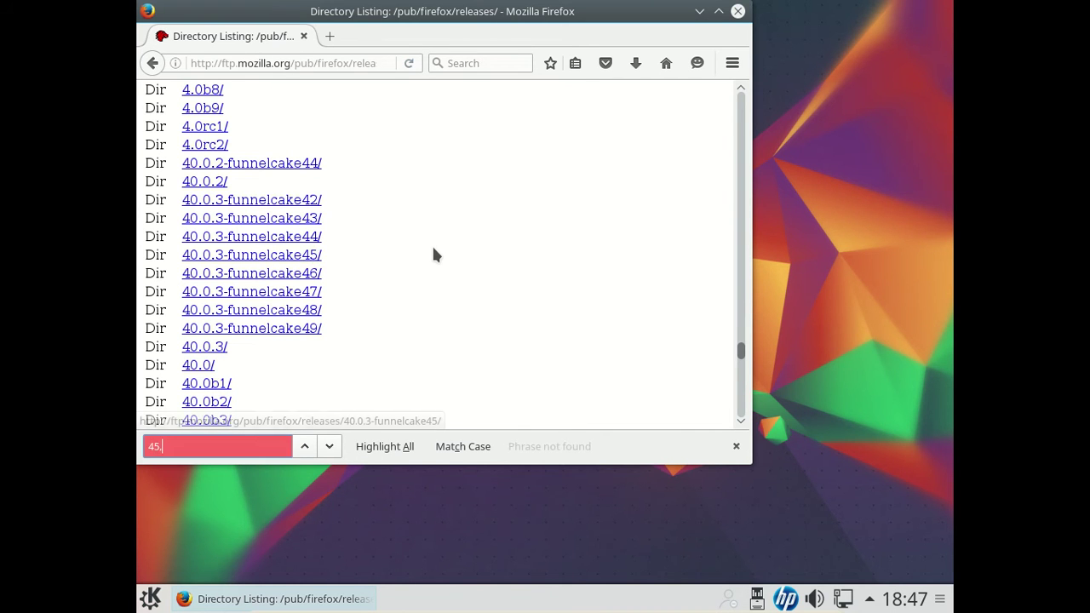
pyautogui.press('BackSpace')
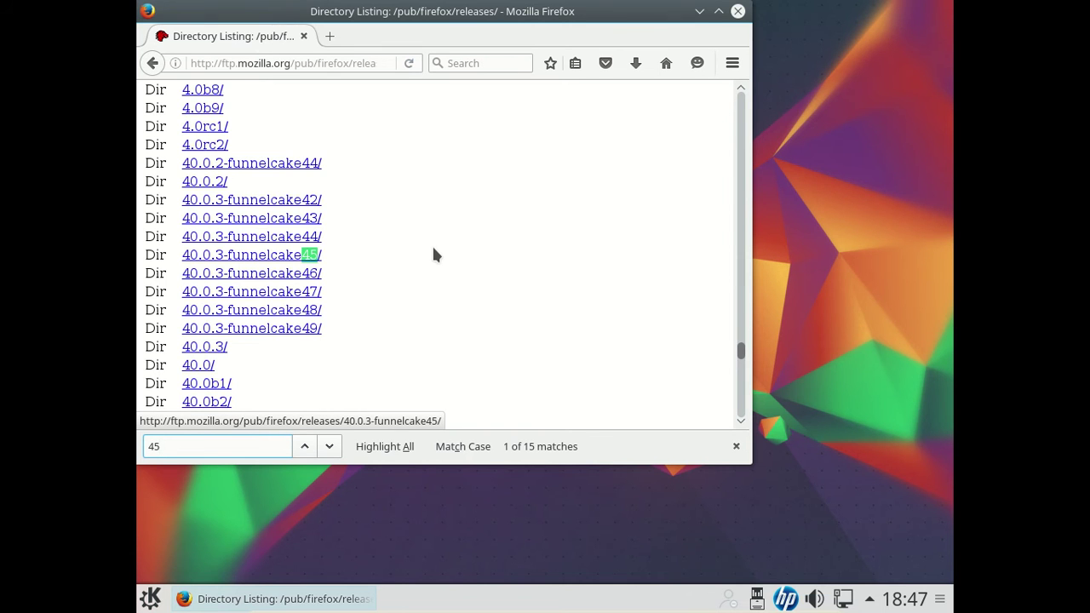
pyautogui.write('.')
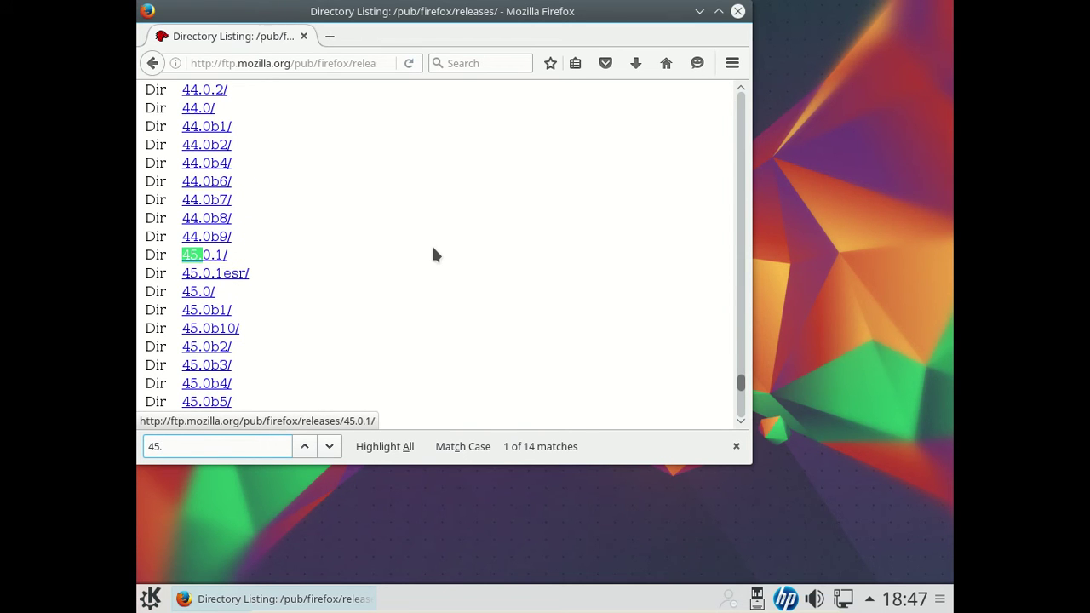
pyautogui.click(217, 259)
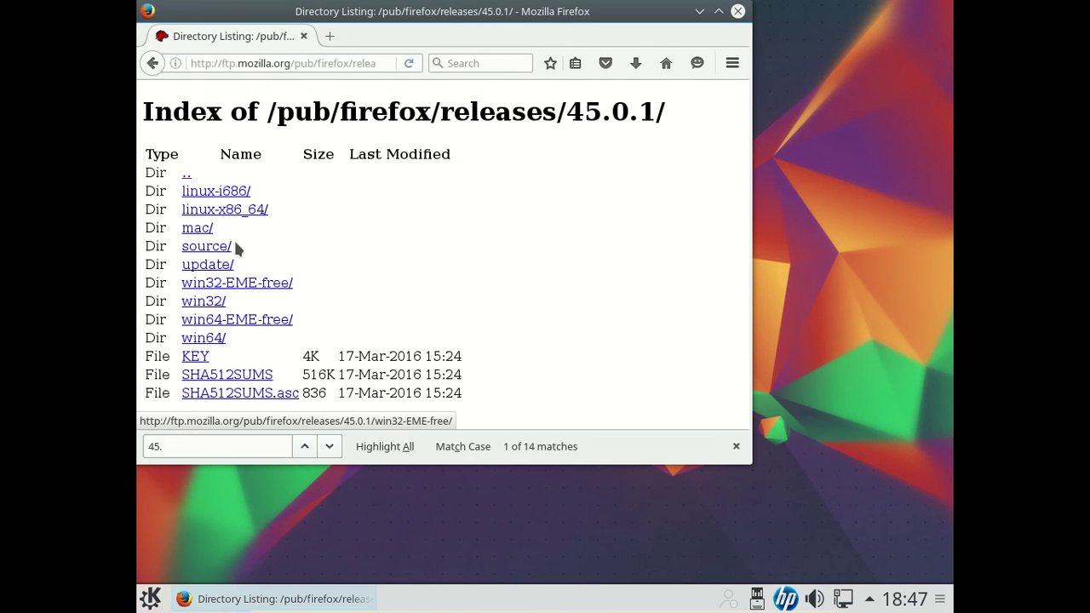
# Step: Open the linux-x86_64 directory of the release and its xpi subdirectory
pyautogui.click(238, 212)
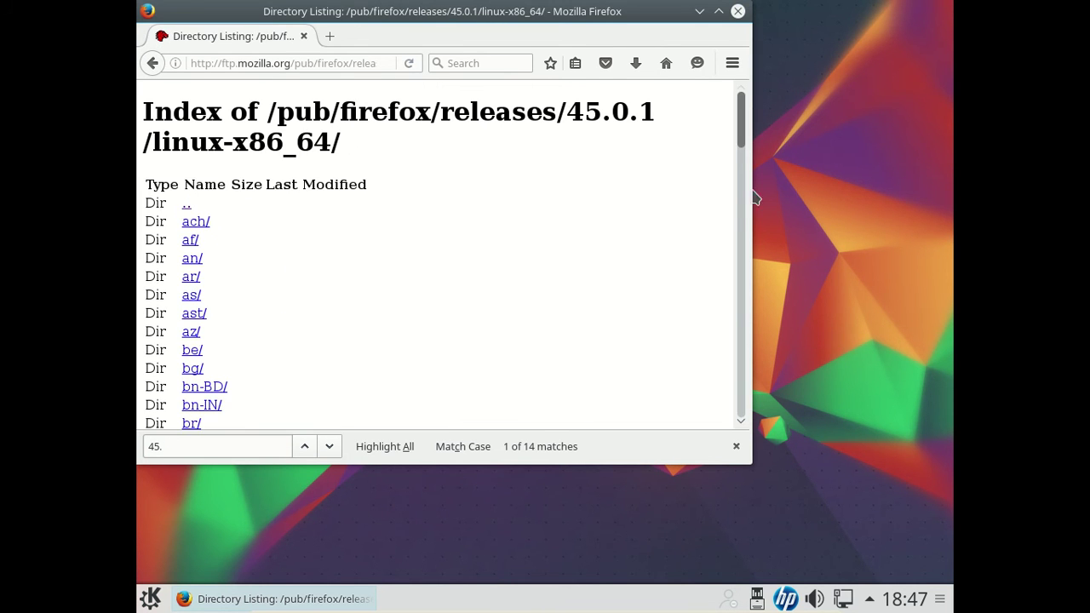
pyautogui.moveTo(741, 136); pyautogui.dragTo(723, 413)
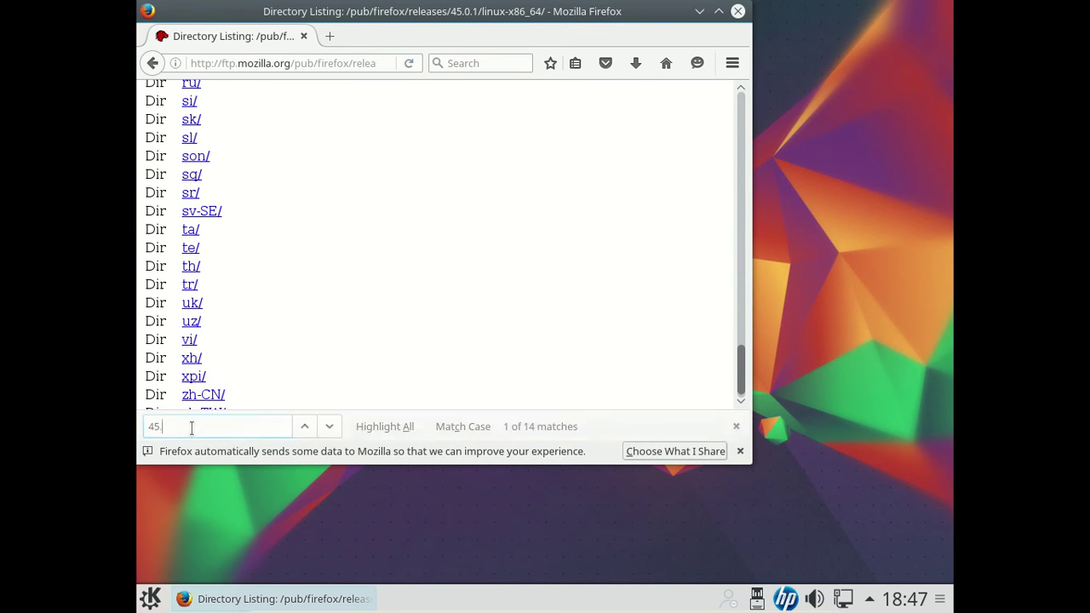
pyautogui.click(195, 391)
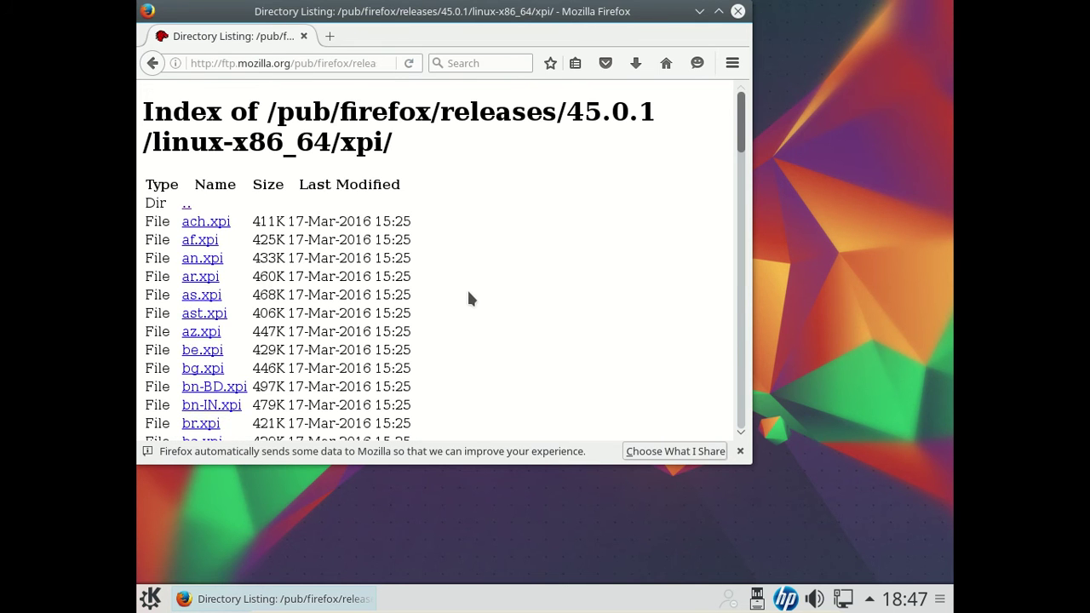
# Step: Install the French language pack fr.xpi, allowing the add-on installation, and dismiss the completion notice
pyautogui.moveTo(741, 124); pyautogui.dragTo(740, 205)
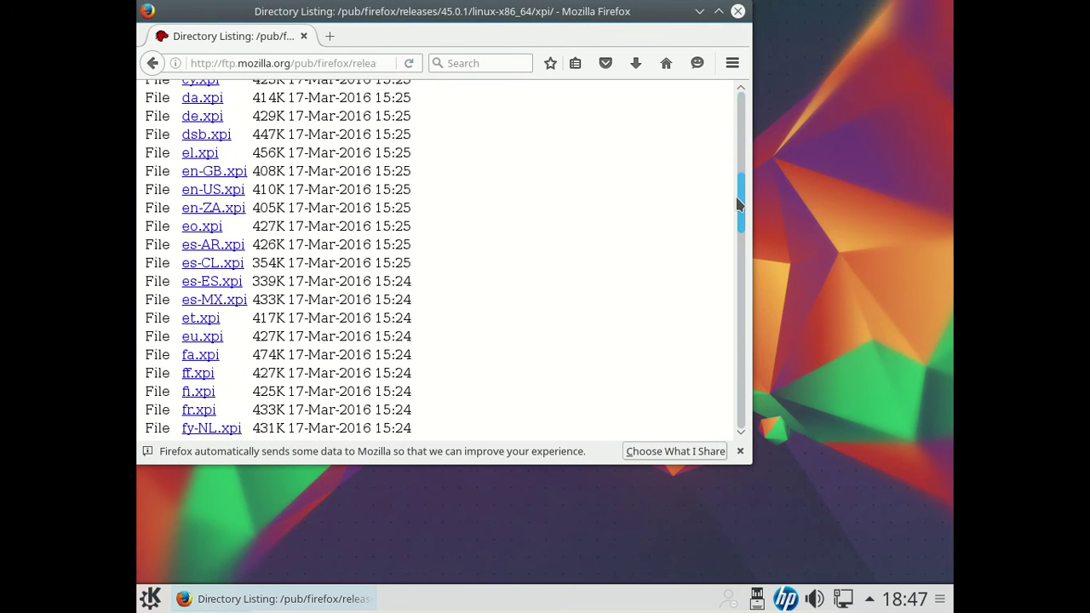
pyautogui.click(198, 413)
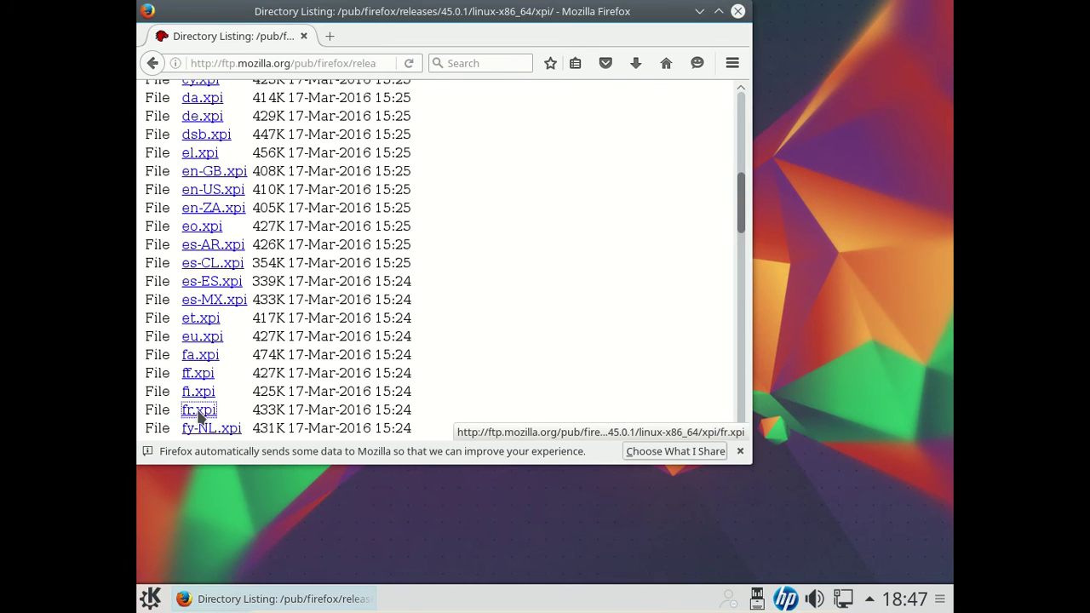
pyautogui.click(440, 162)
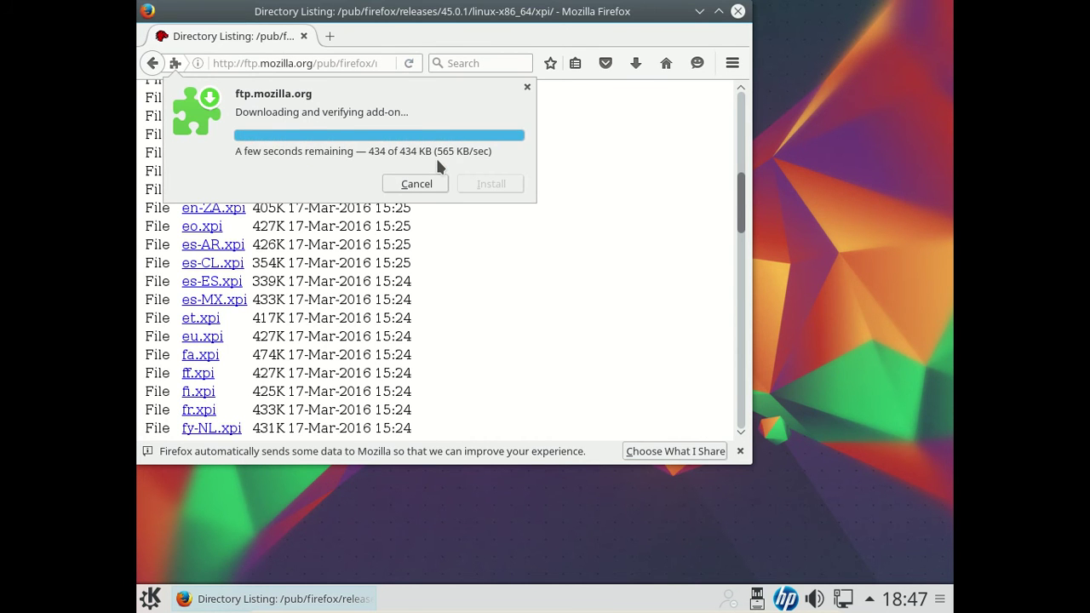
pyautogui.click(472, 190)
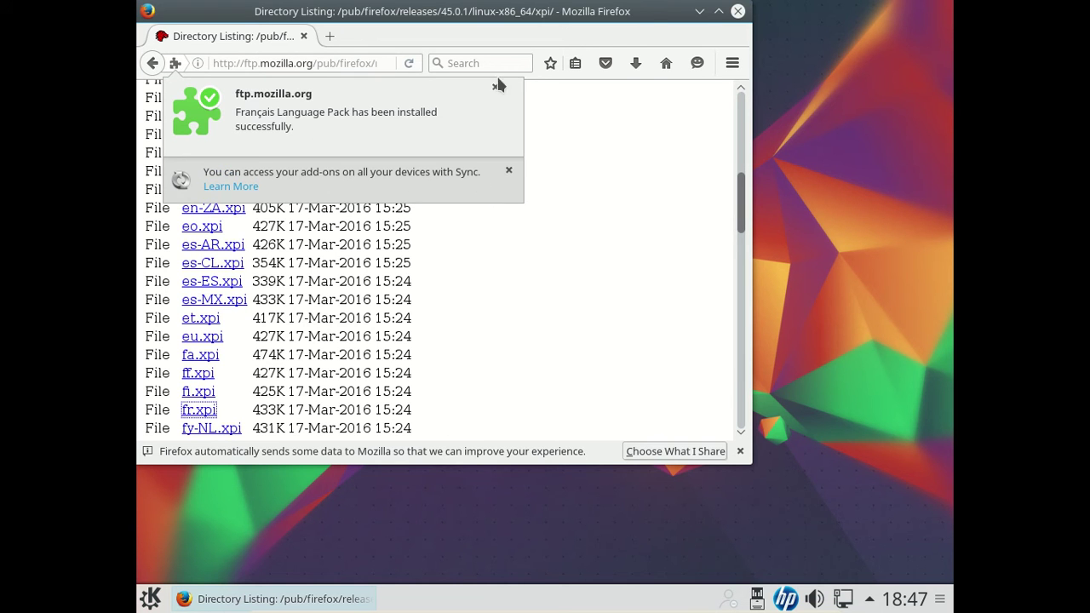
pyautogui.click(492, 91)
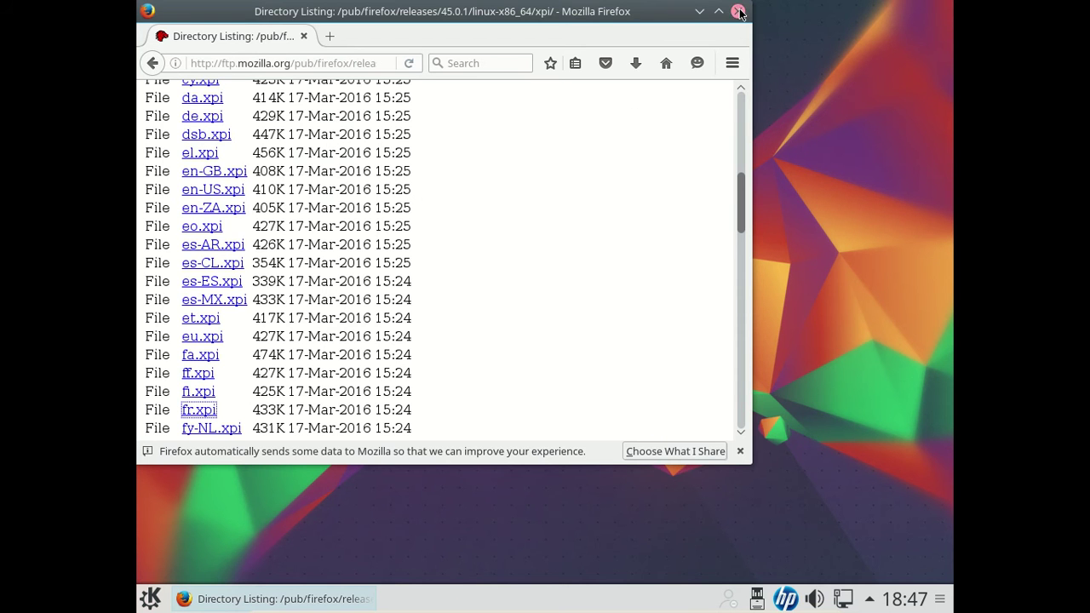
# Step: Check the installed language packs in the Add-ons Manager, and close Firefox with all its tabs
pyautogui.click(732, 63)
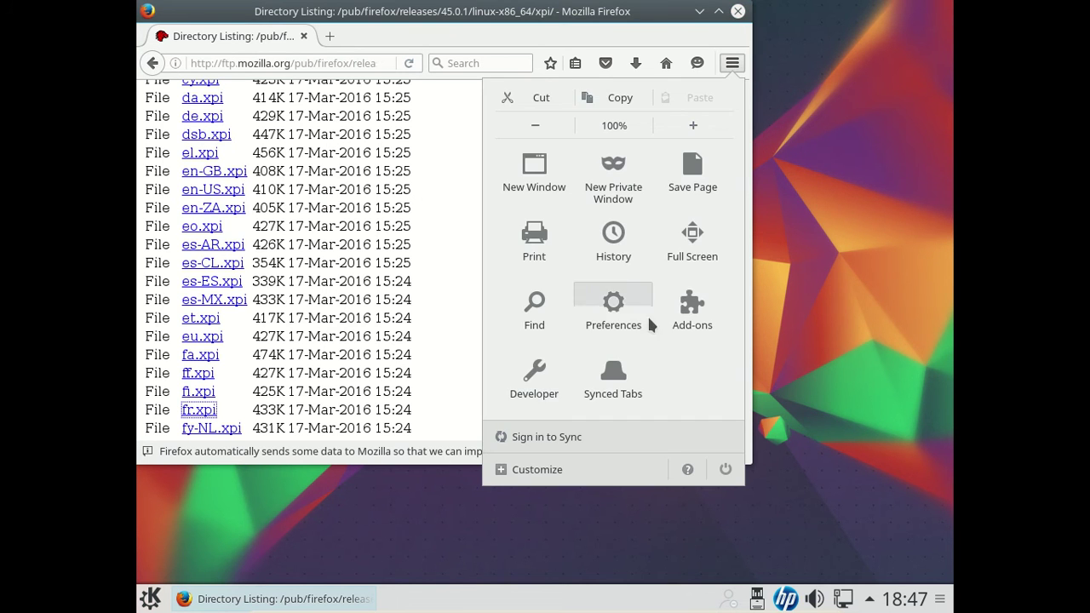
pyautogui.click(692, 319)
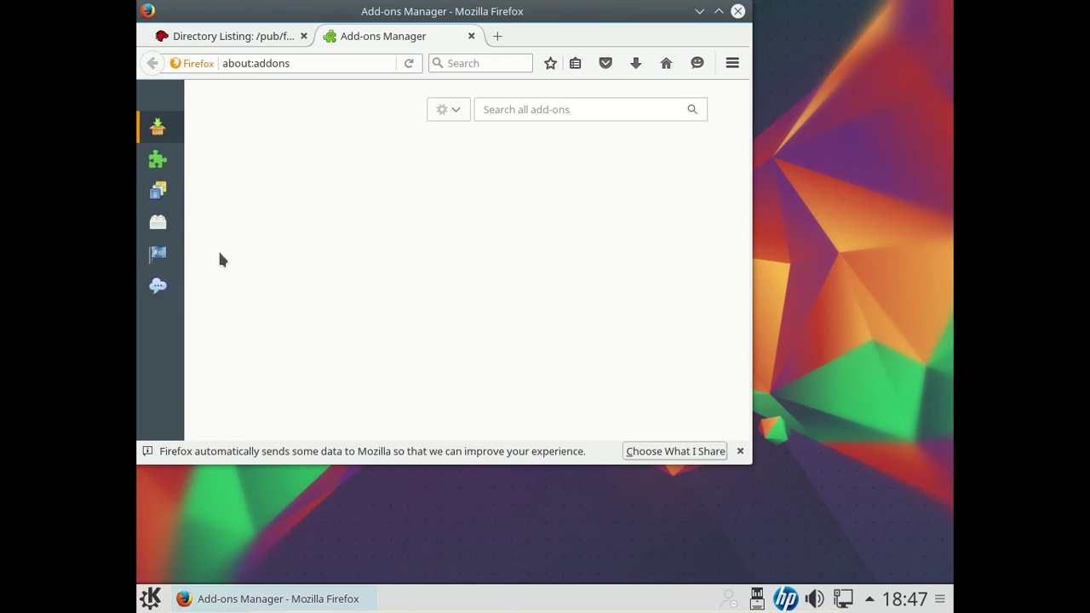
pyautogui.click(158, 253)
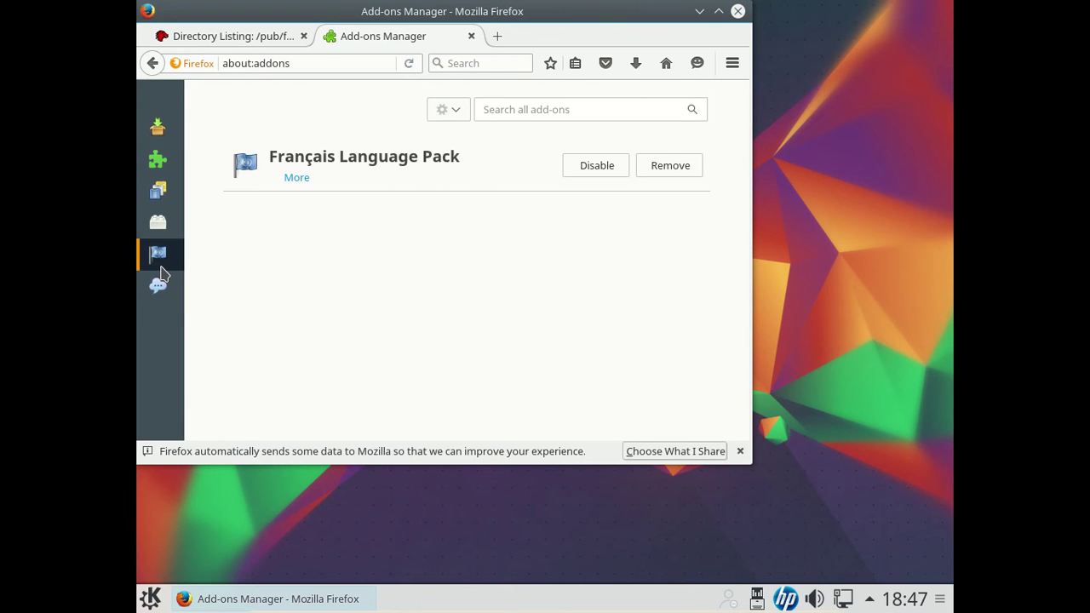
pyautogui.click(738, 12)
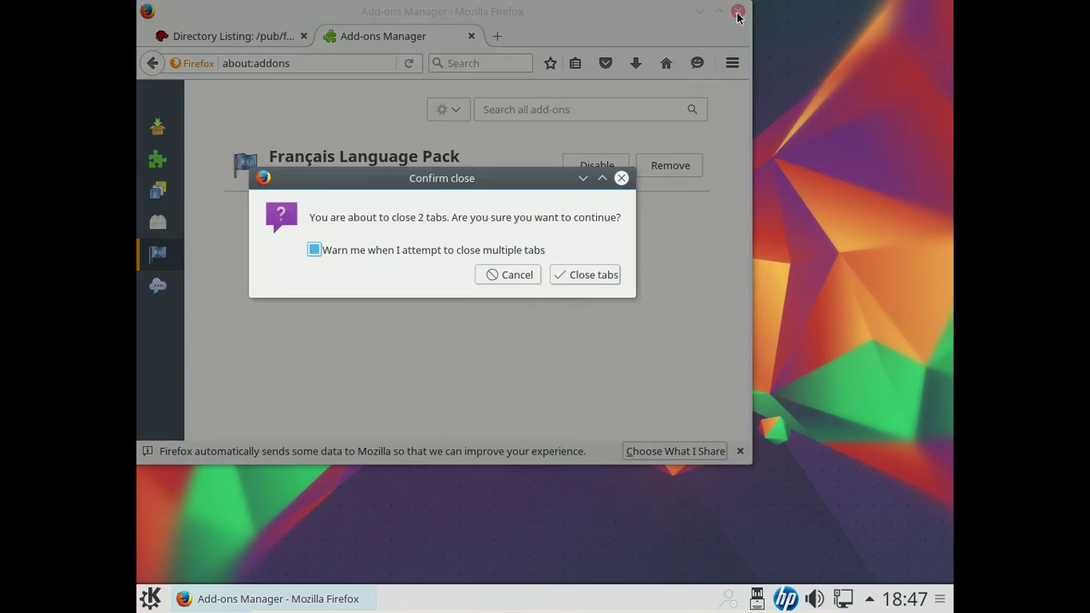
pyautogui.click(566, 276)
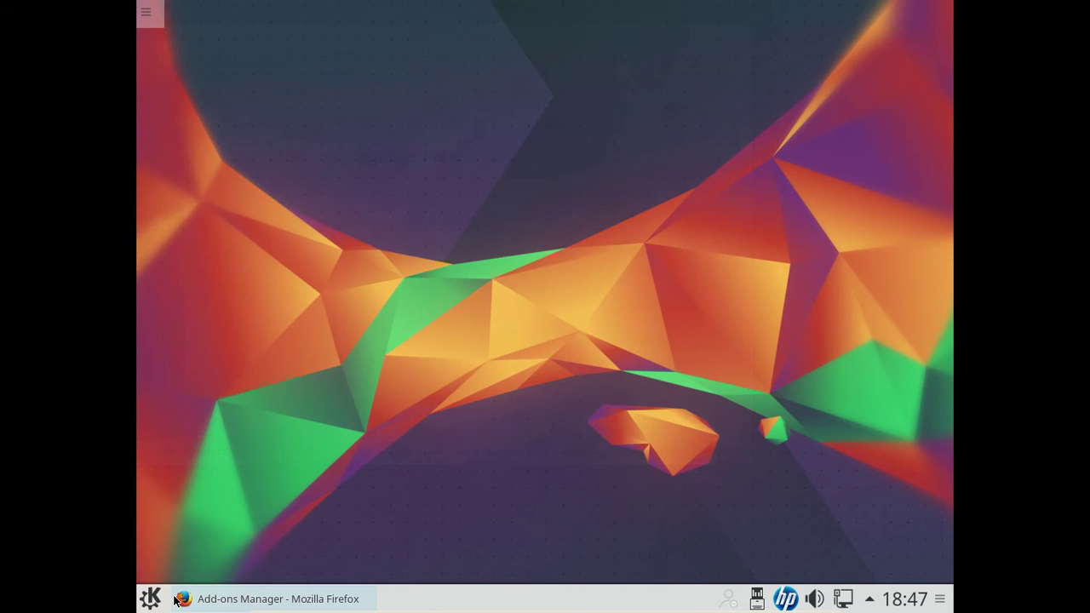
# Step: Search the applications for "fir", launch Firefox, and enlarge its window
pyautogui.click(150, 599)
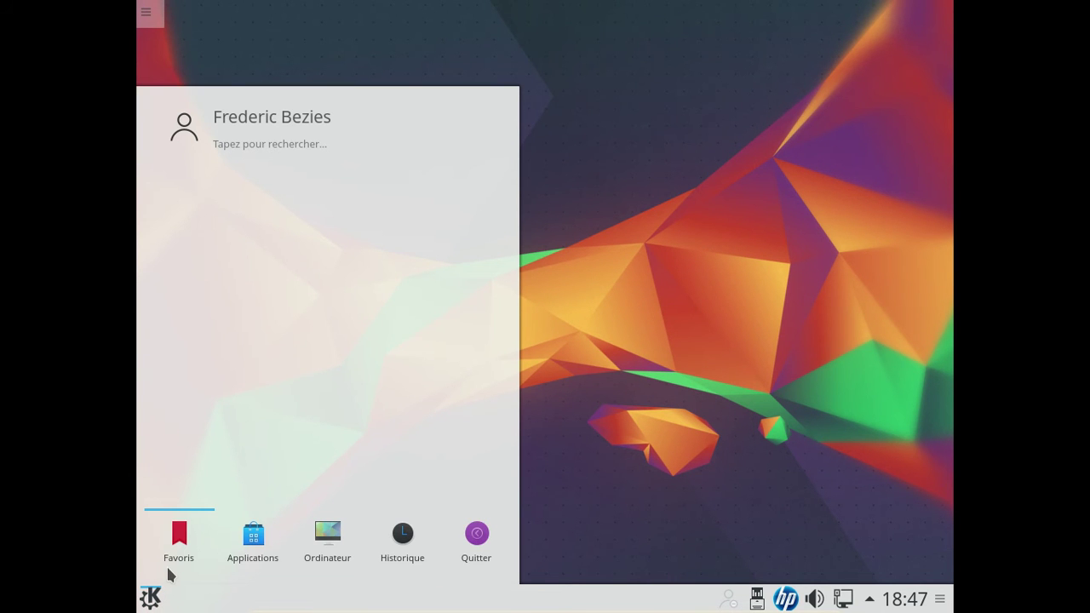
pyautogui.write('fir')
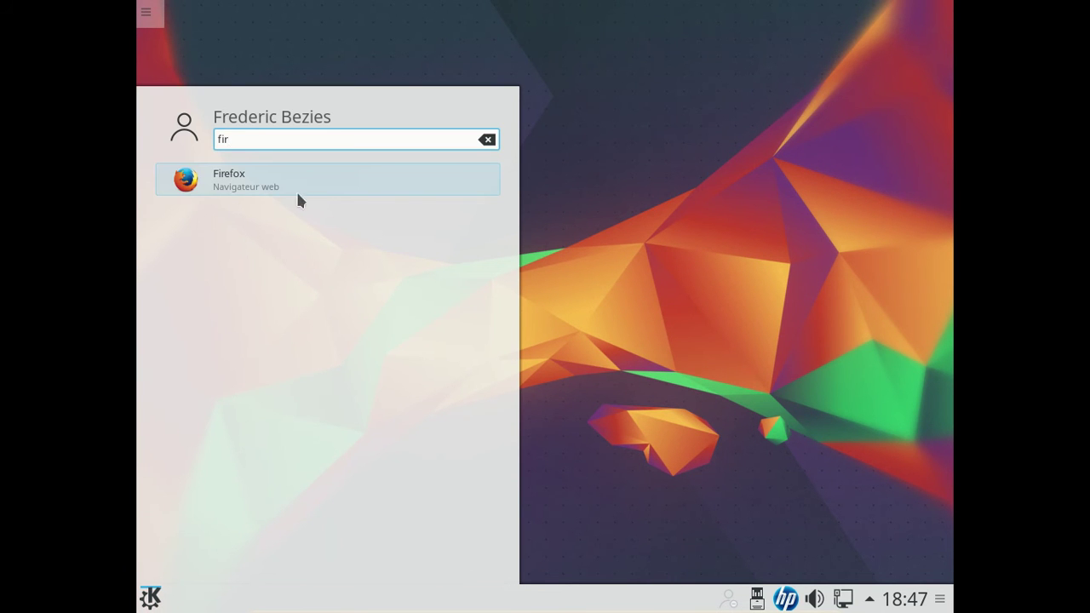
pyautogui.click(292, 190)
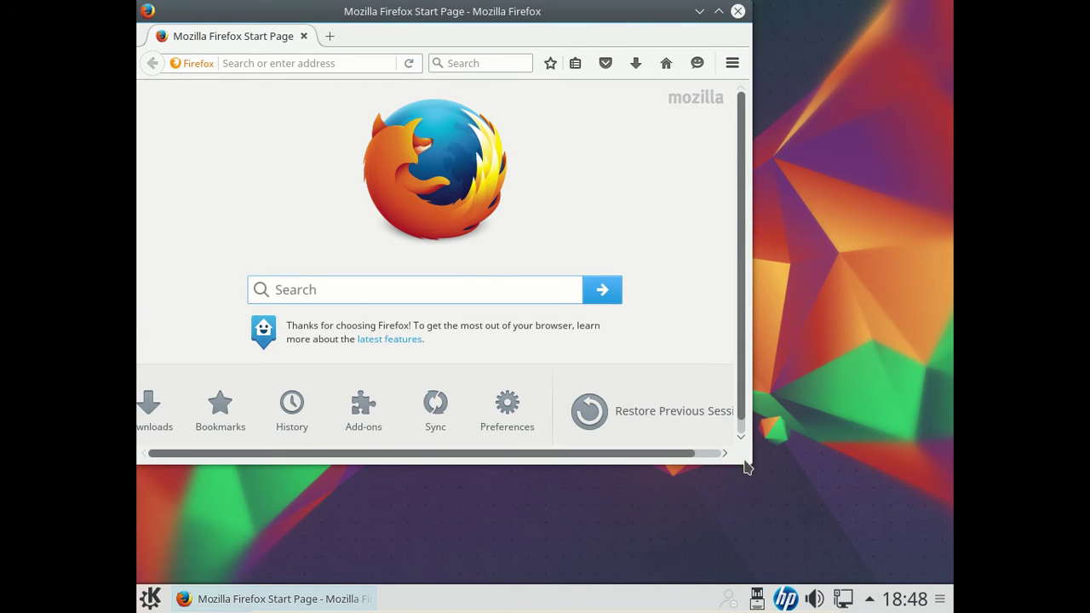
pyautogui.moveTo(743, 456); pyautogui.dragTo(831, 504)
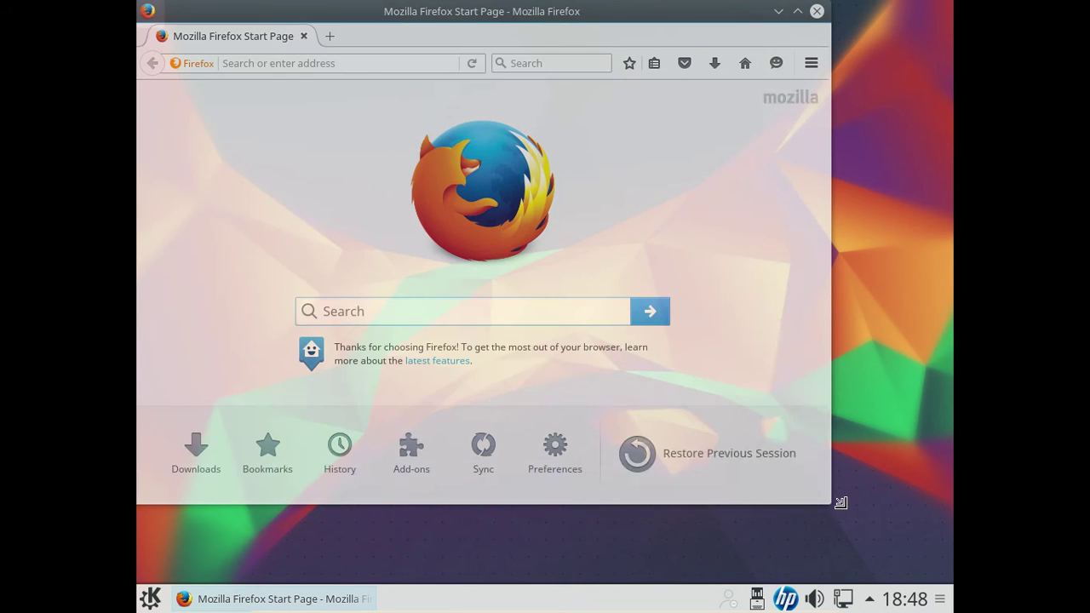
# Step: Check the browser version in the About Firefox window and close it
pyautogui.click(811, 64)
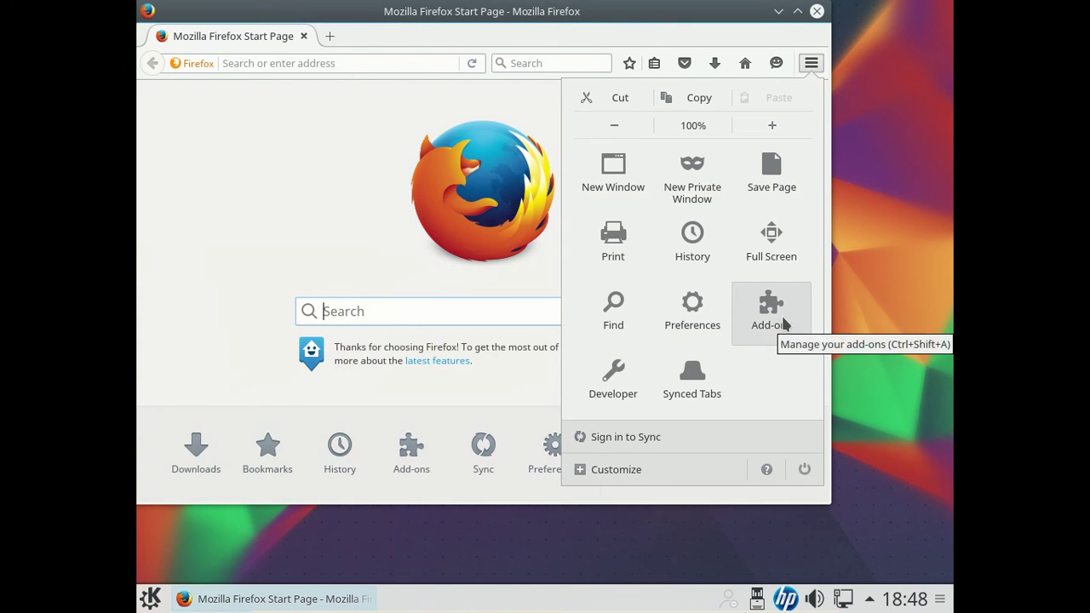
pyautogui.click(766, 465)
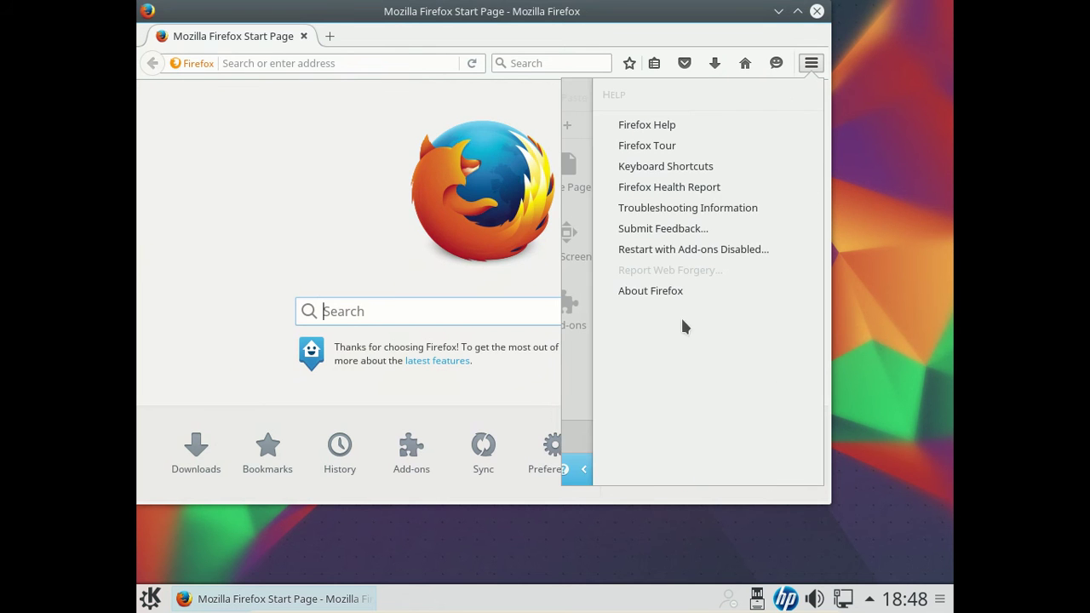
pyautogui.click(670, 292)
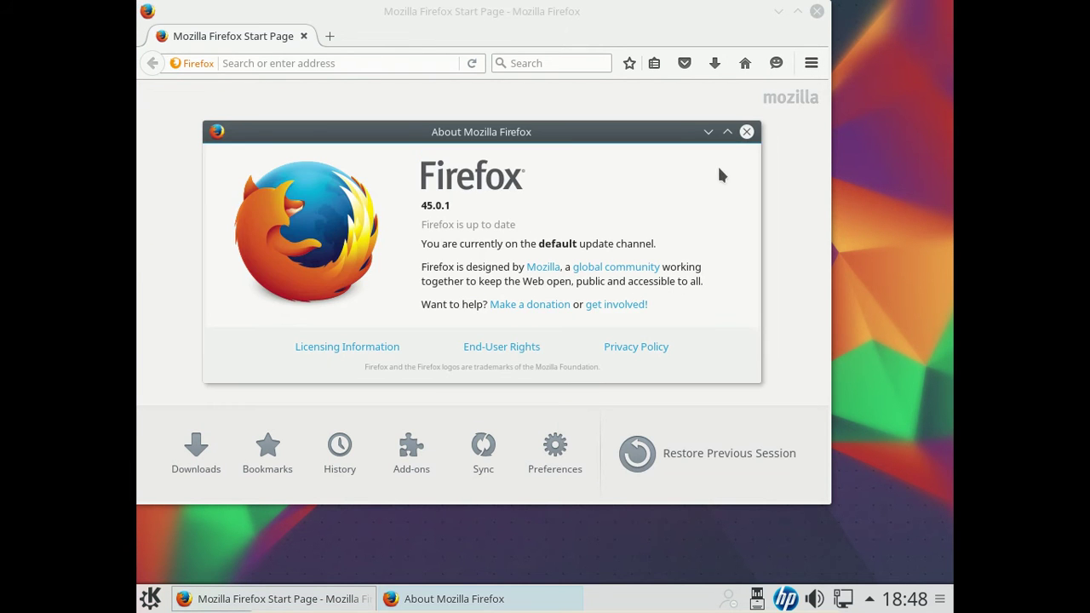
pyautogui.click(747, 132)
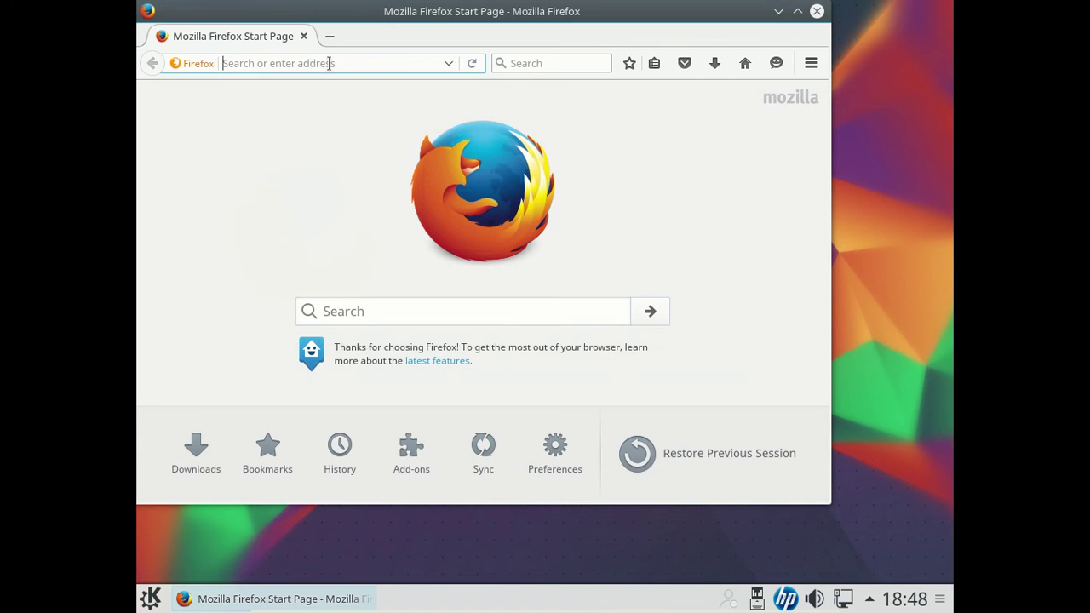
# Step: Open about:config, accept the warranty warning, and filter the preferences by "general.user"
pyautogui.write('about:')
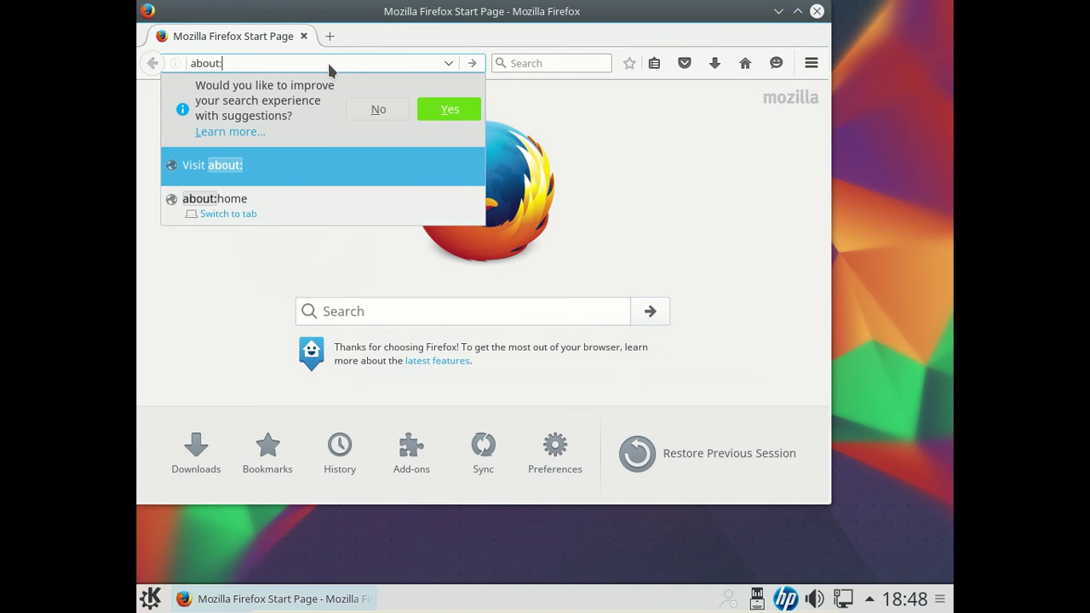
pyautogui.write('config')
pyautogui.press('Return')
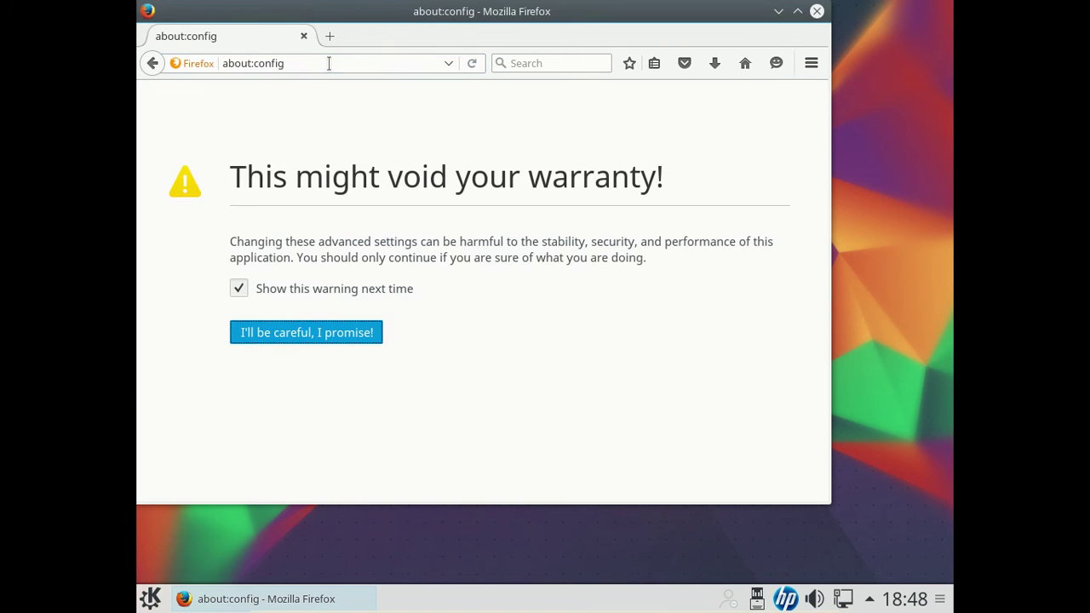
pyautogui.click(329, 331)
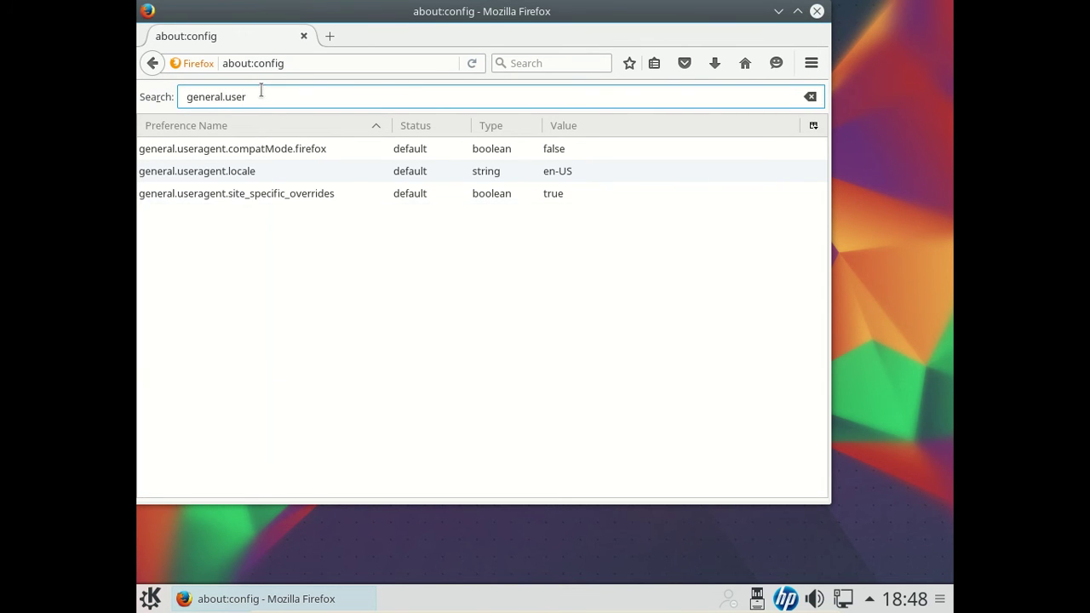
# Step: Set the general.useragent.locale preference to fr and close Firefox
pyautogui.doubleClick(563, 176)
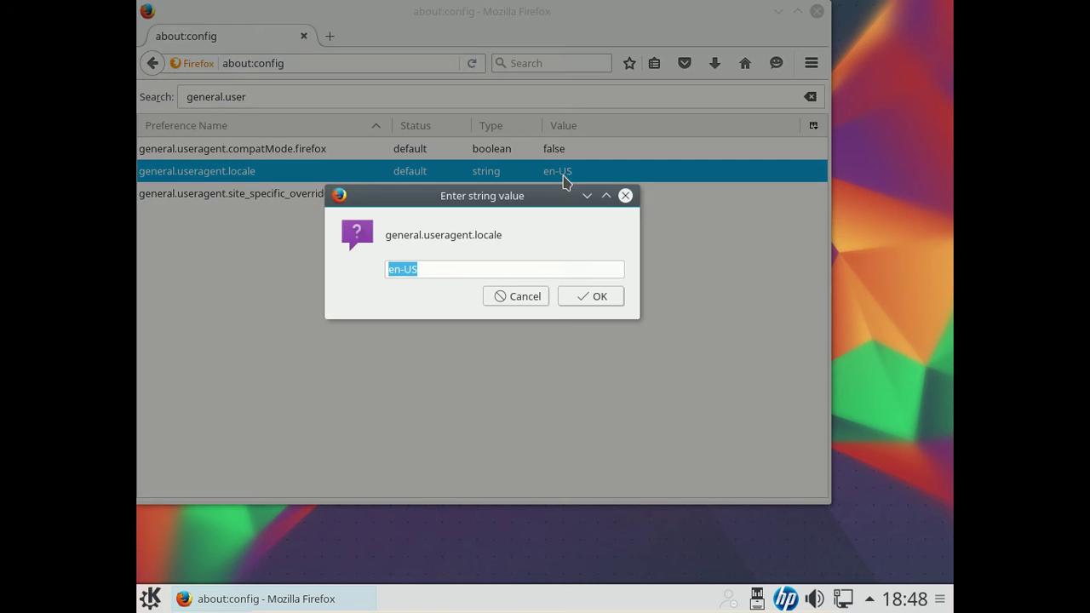
pyautogui.write('fr')
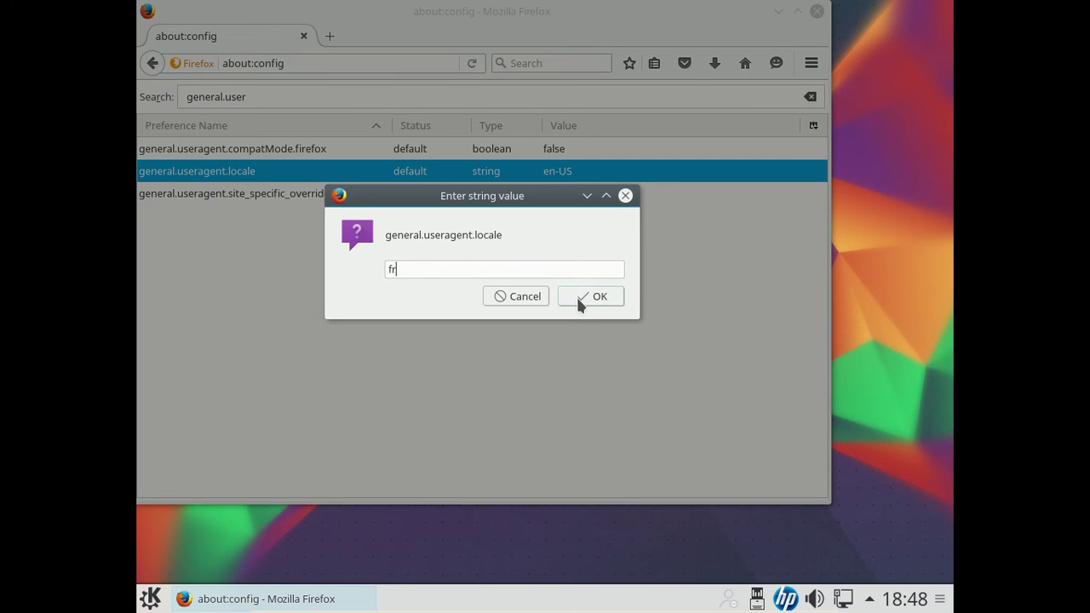
pyautogui.click(576, 297)
pyautogui.click(817, 12)
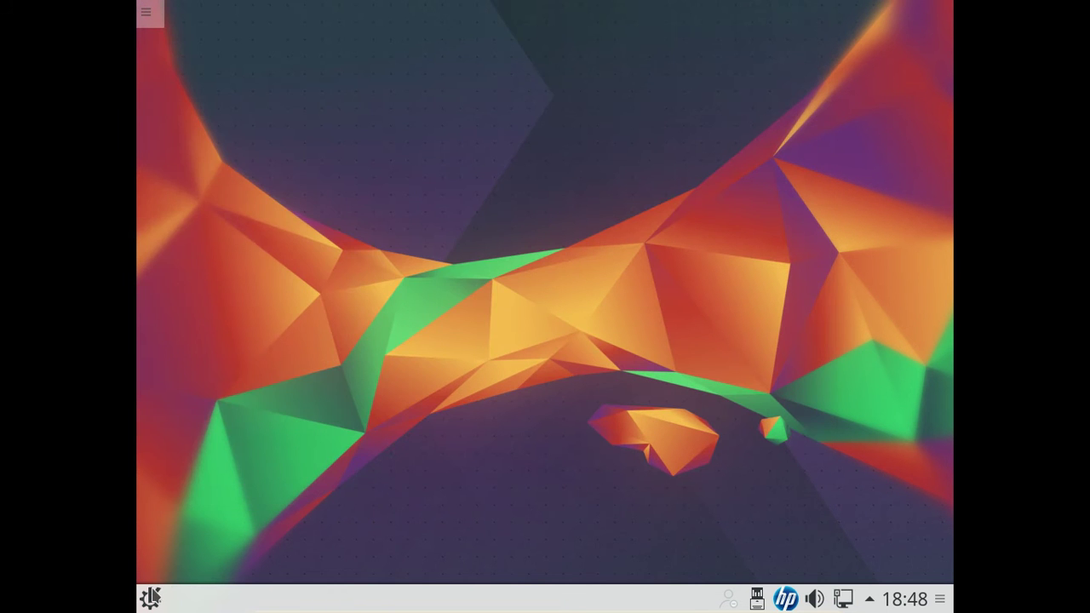
# Step: Relaunch Firefox through the application search to apply the new interface language
pyautogui.click(152, 597)
pyautogui.click(241, 143)
pyautogui.write('fuirere')
pyautogui.press('Return')
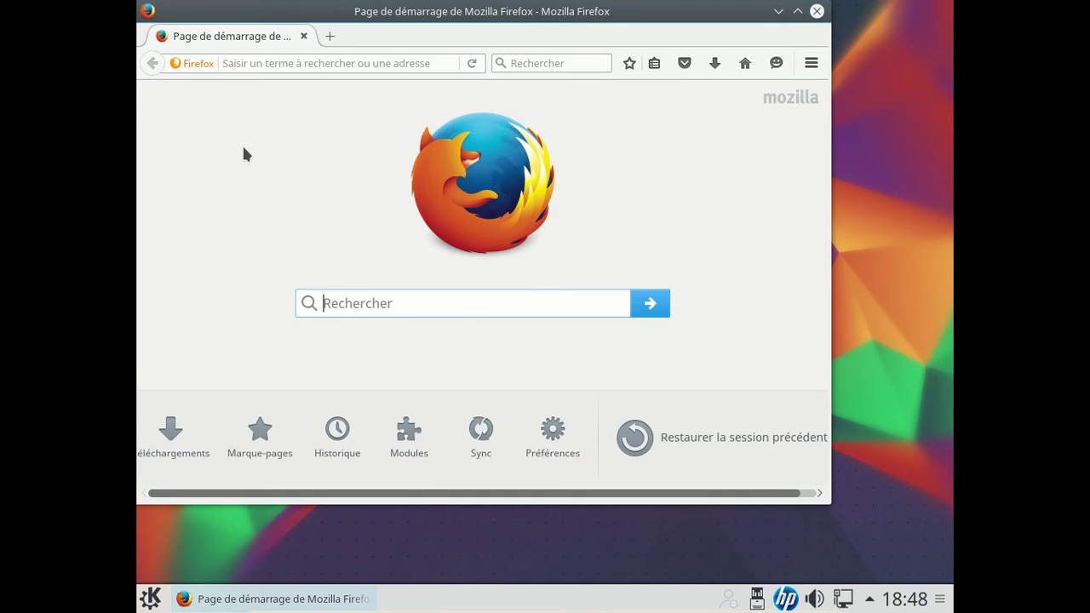
# Step: Check the language of the browser's main menu and its help entries, and dismiss the menu
pyautogui.click(811, 64)
pyautogui.click(766, 464)
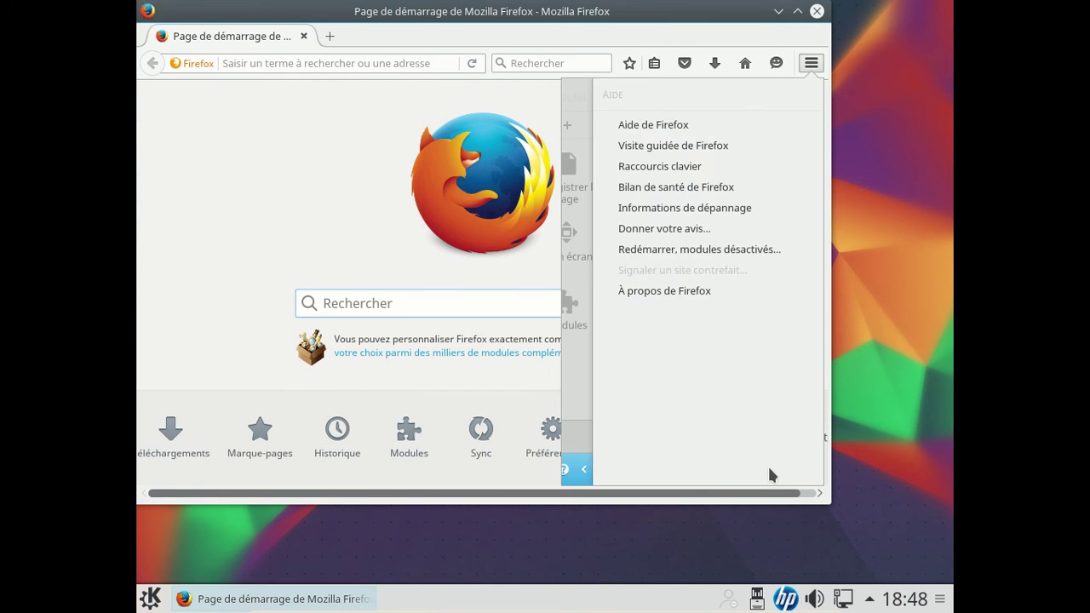
pyautogui.click(576, 472)
pyautogui.click(438, 104)
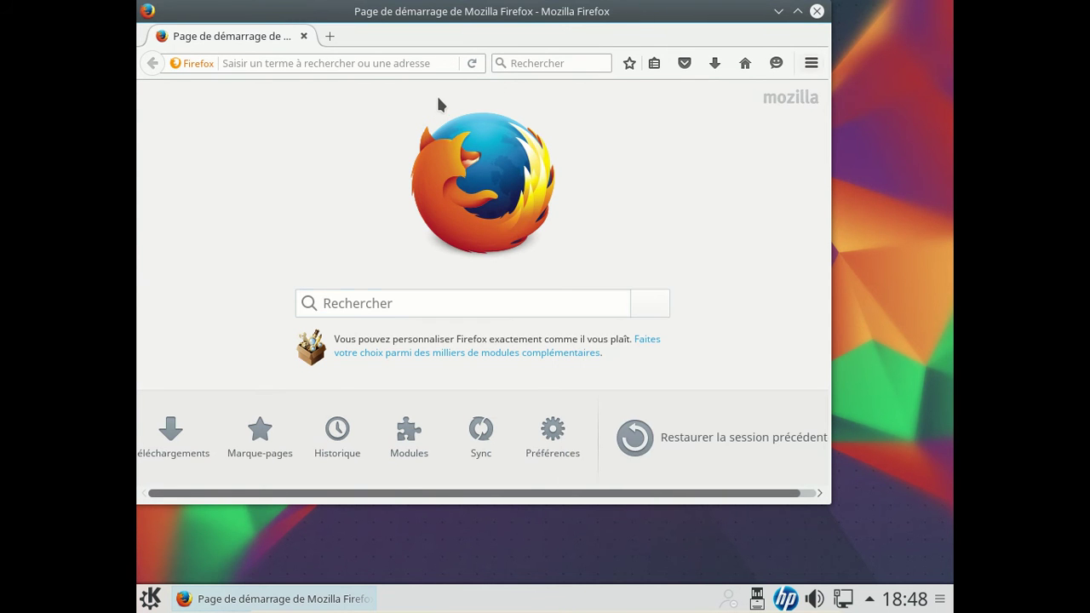
# Step: Search Google for "alienbob", open the Alien Pastures blog in an enlarged window, and dismiss the reading mode tip
pyautogui.write('alien')
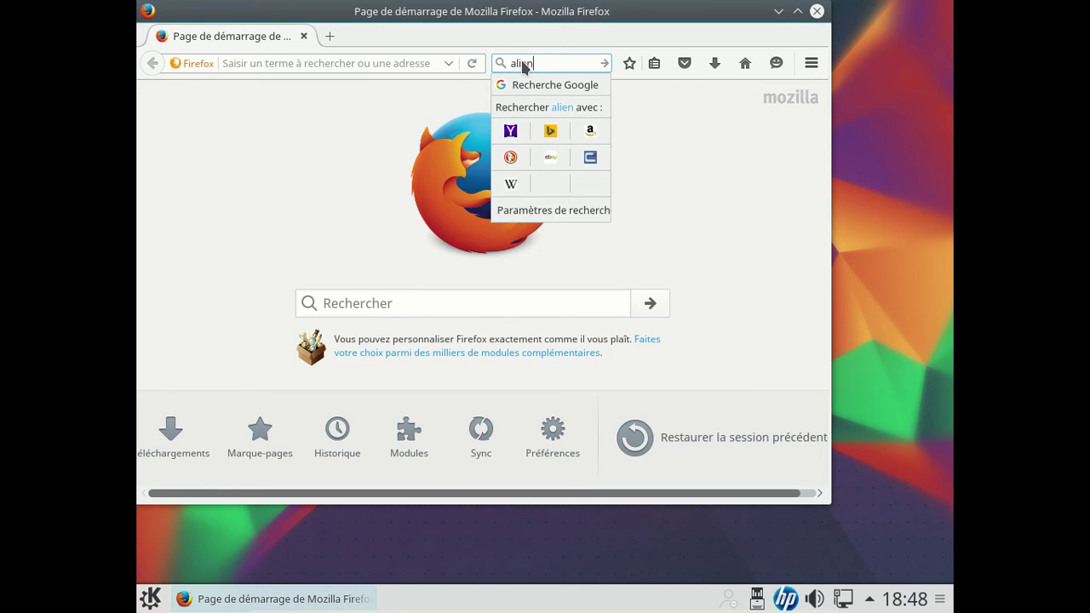
pyautogui.write('bob')
pyautogui.press('Return')
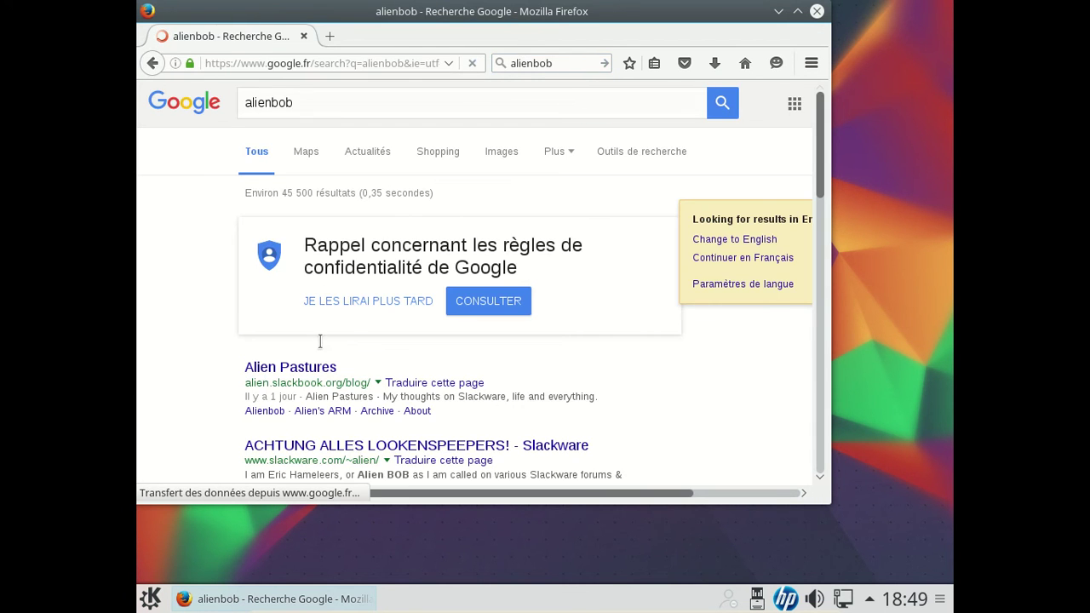
pyautogui.click(310, 368)
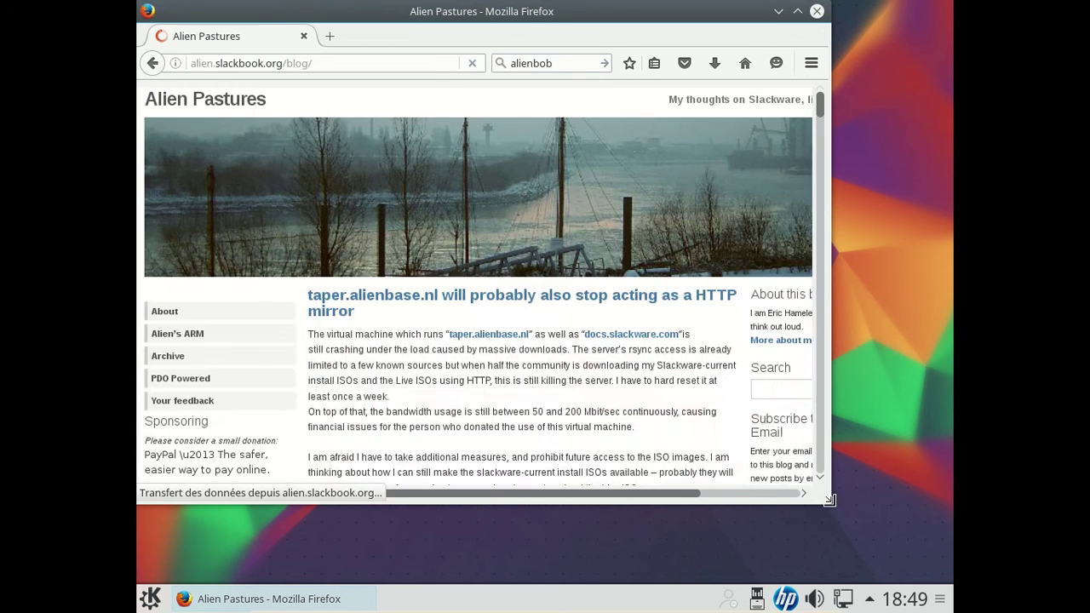
pyautogui.moveTo(833, 507); pyautogui.dragTo(925, 543)
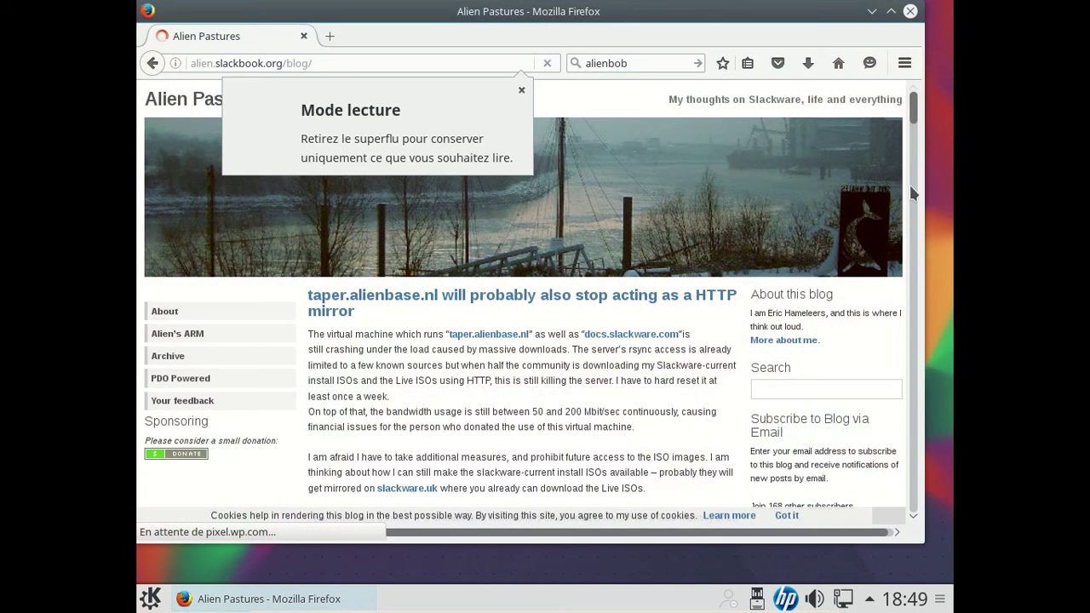
pyautogui.click(521, 89)
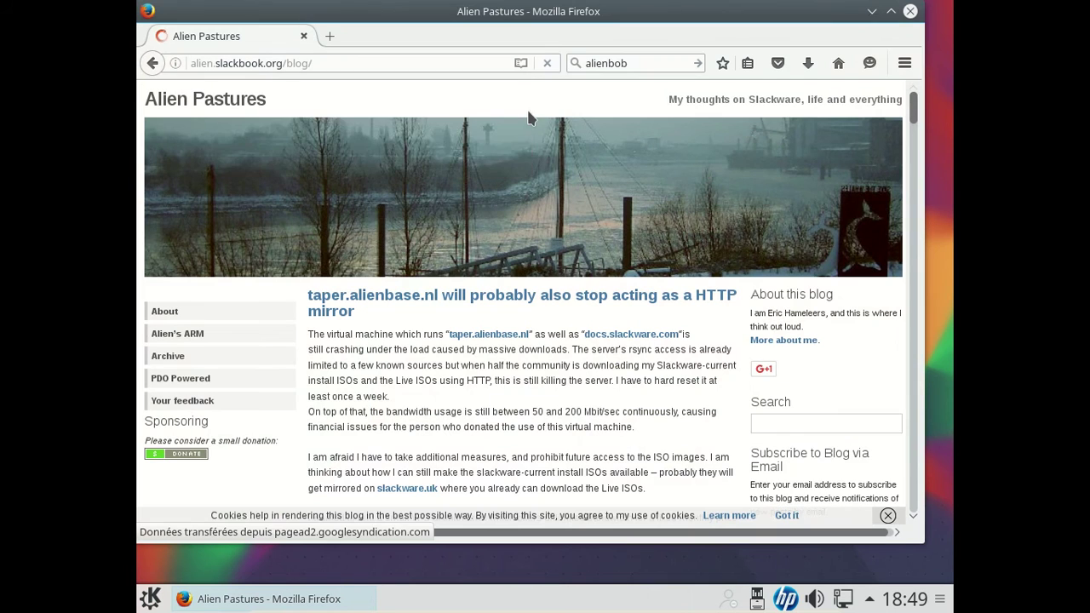
# Step: Find the LibreOffice 5.1.1 post on the blog and open its French ftp.lip6.fr mirror link in a new tab
pyautogui.scroll(-5, 919, 145)
pyautogui.scroll(-10, 920, 145)
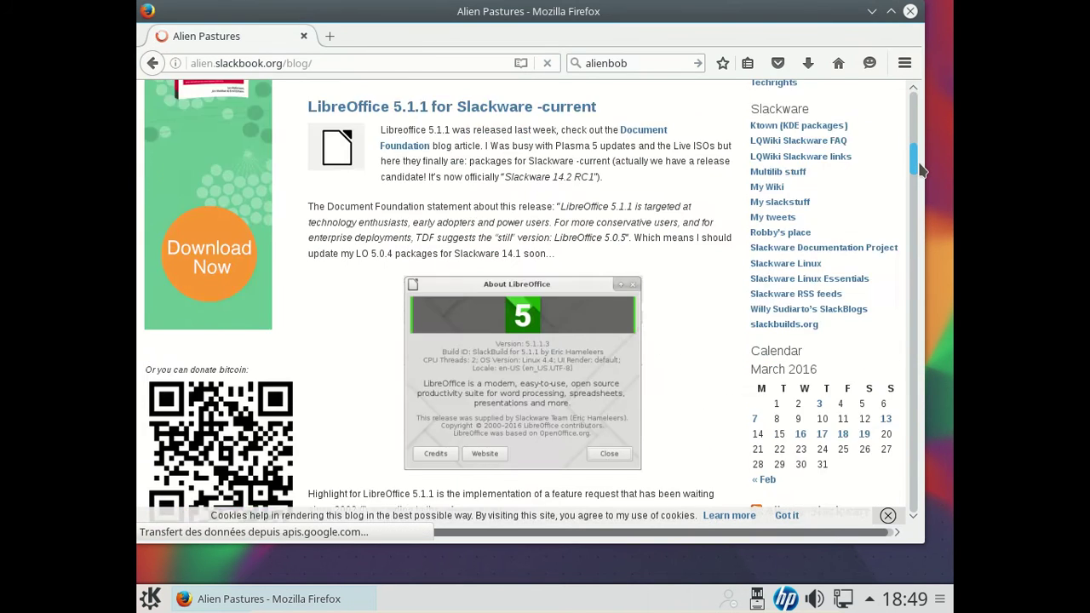
pyautogui.scroll(-6, 632, 336)
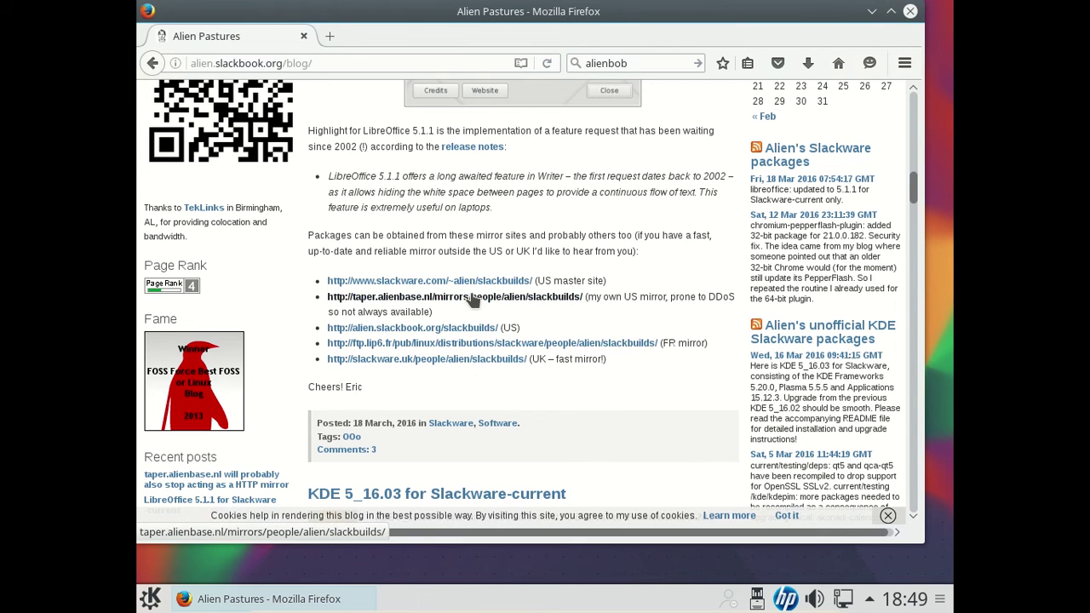
pyautogui.click(494, 346)
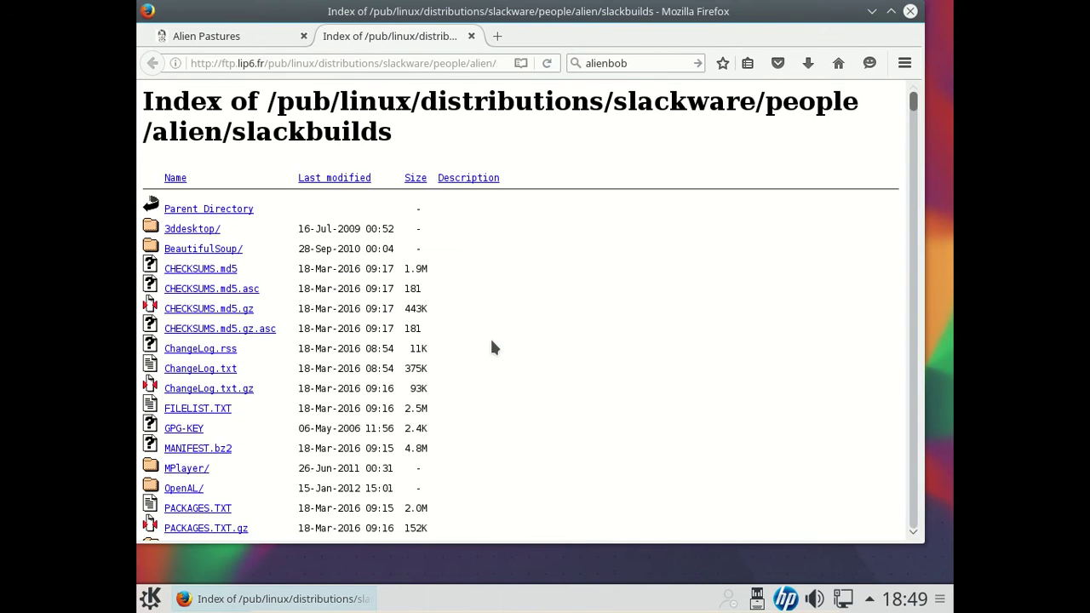
# Step: Find "libre" in the slackbuilds listing and open the libreoffice directory
pyautogui.scroll(-15, 491, 348)
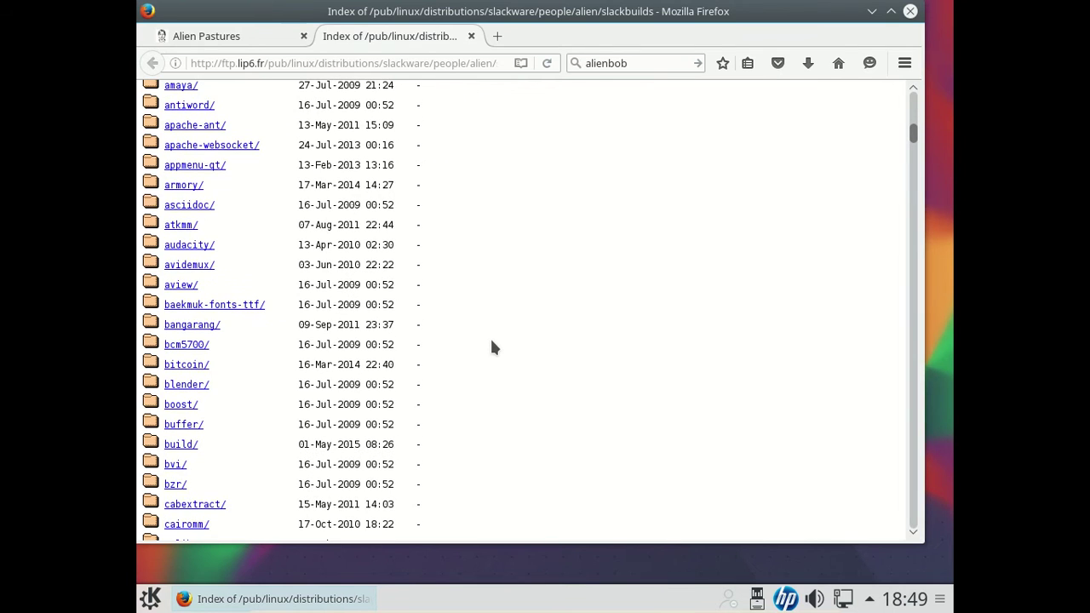
pyautogui.hotkey('ctrl', 'f')
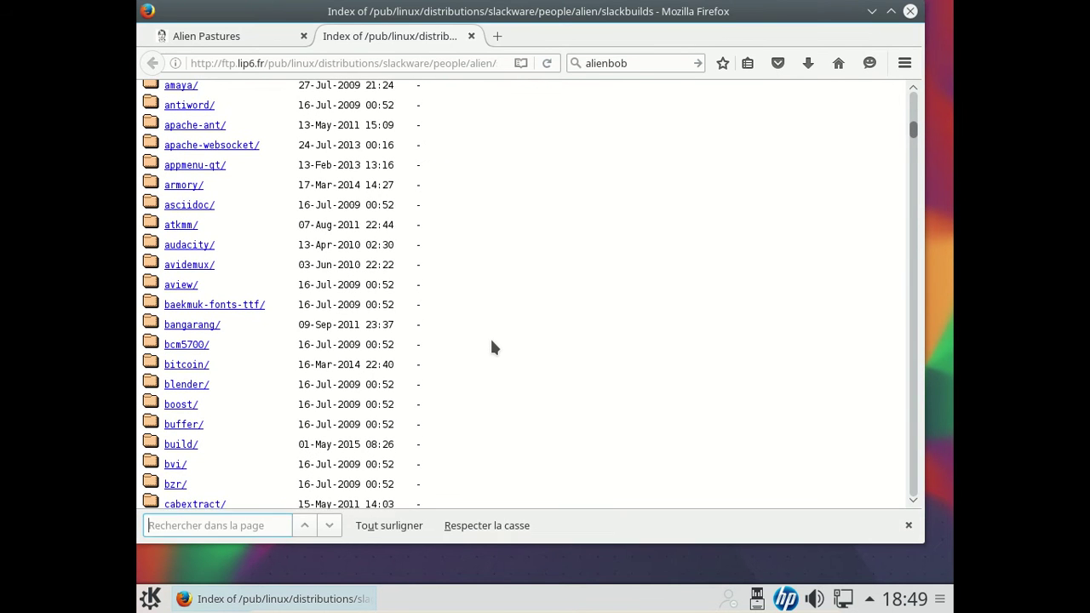
pyautogui.write('libre')
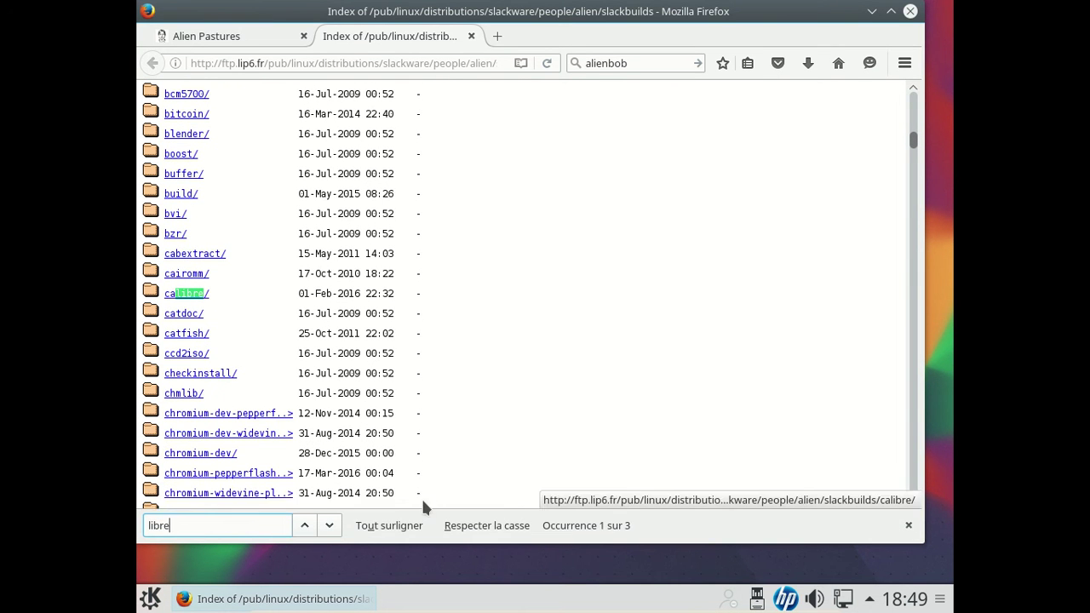
pyautogui.click(330, 524)
pyautogui.click(330, 525)
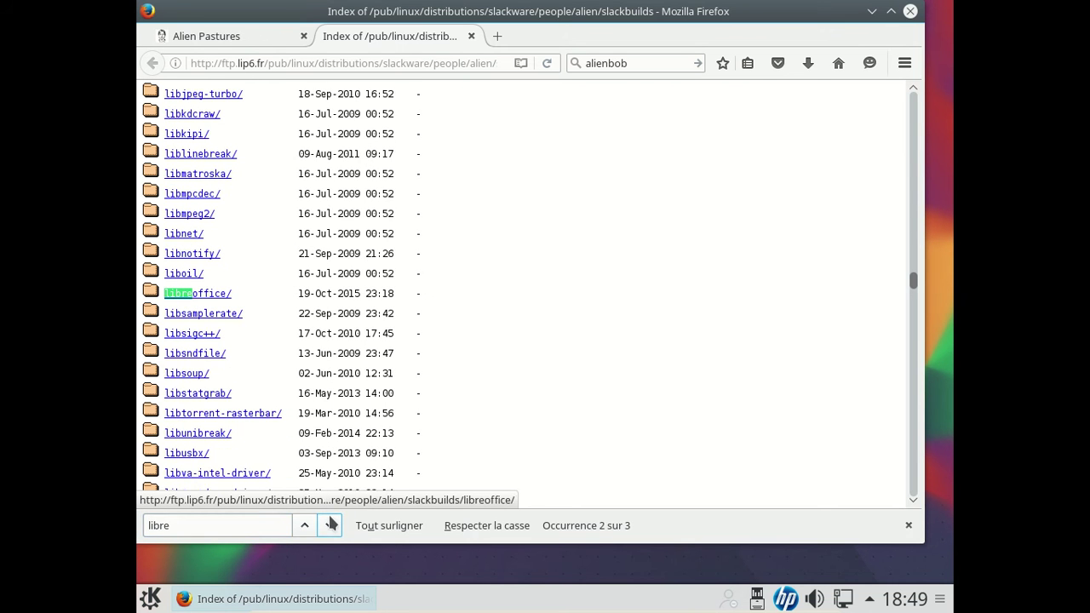
pyautogui.click(220, 292)
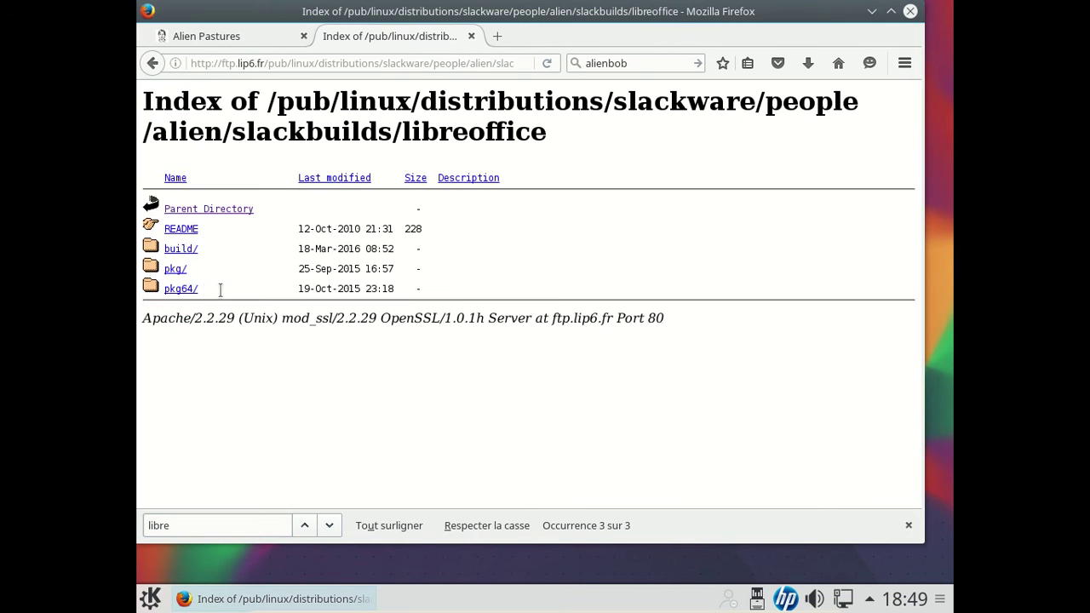
# Step: Open the pkg64 directory and its current subdirectory, and close the page search
pyautogui.click(182, 288)
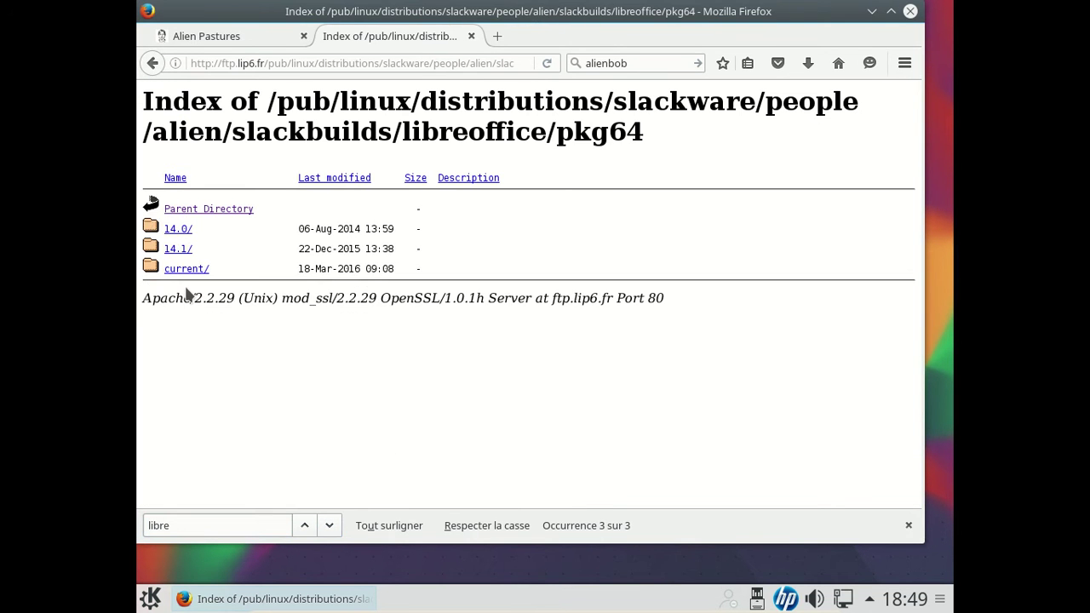
pyautogui.click(188, 271)
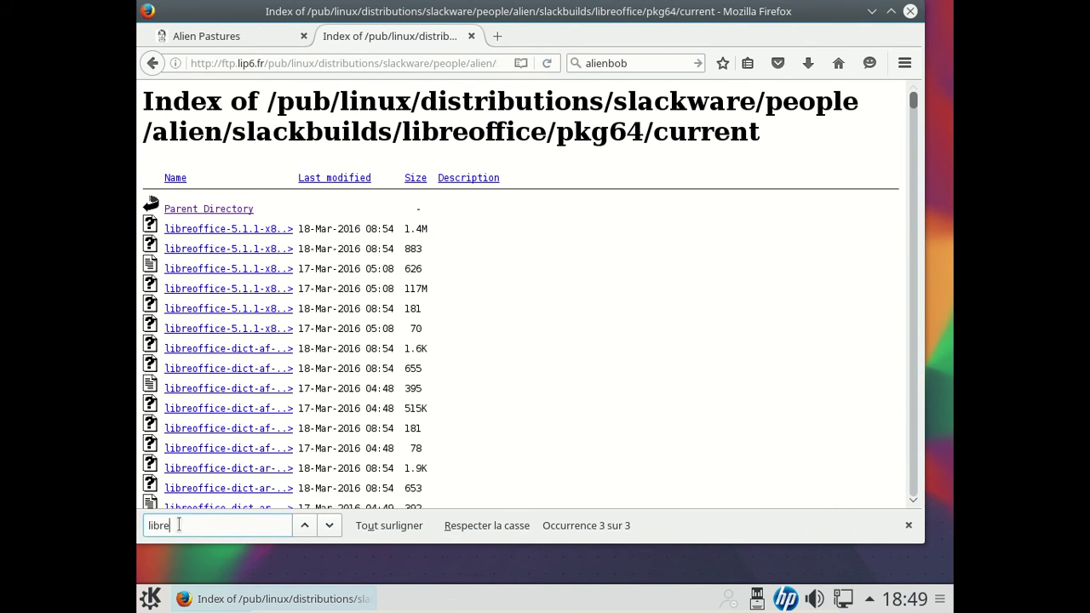
pyautogui.press('Escape')
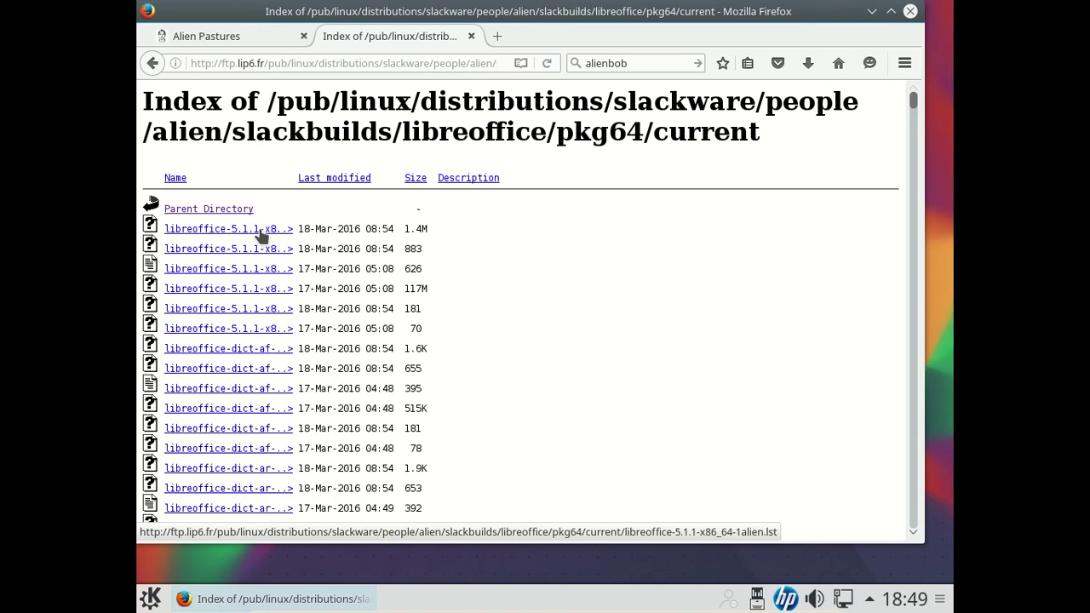
# Step: Download libreoffice-5.1.1-x86_64-1alien.txz, saving it to disk and making that the default action for this file type
pyautogui.click(263, 290)
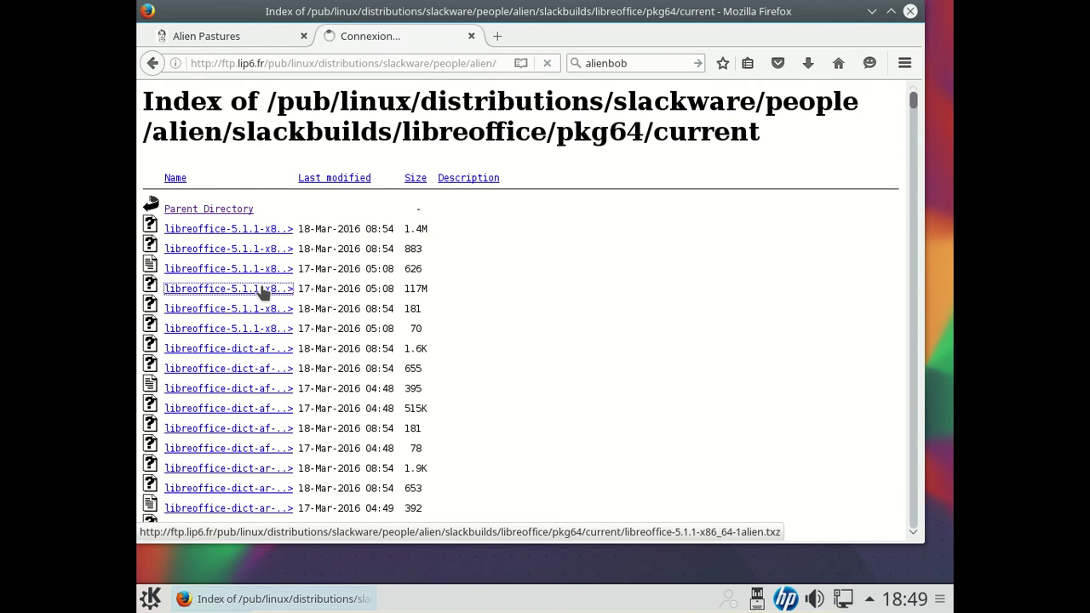
pyautogui.click(414, 297)
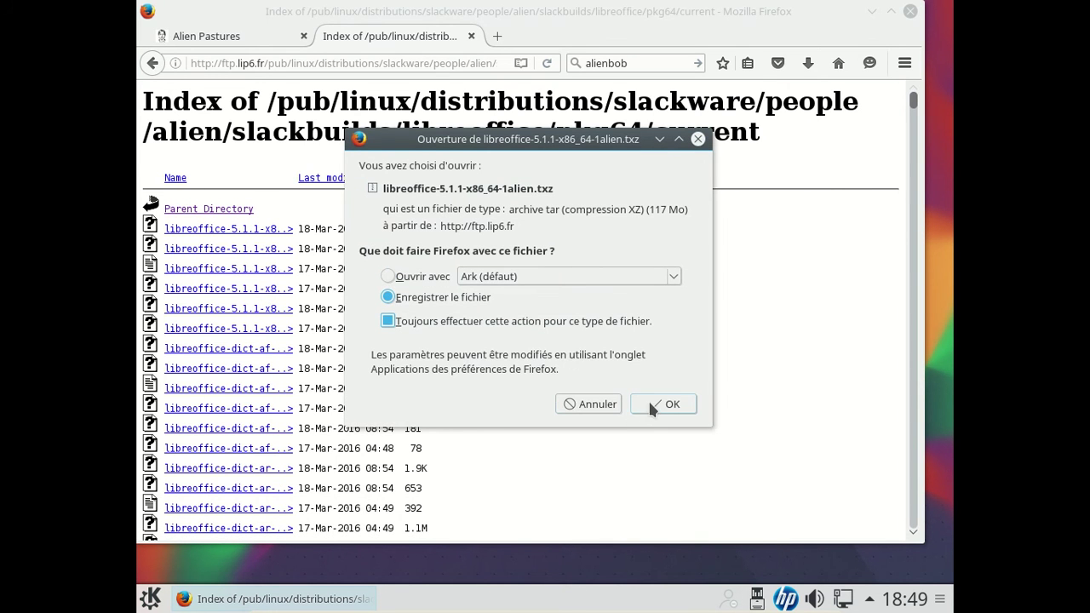
pyautogui.click(649, 405)
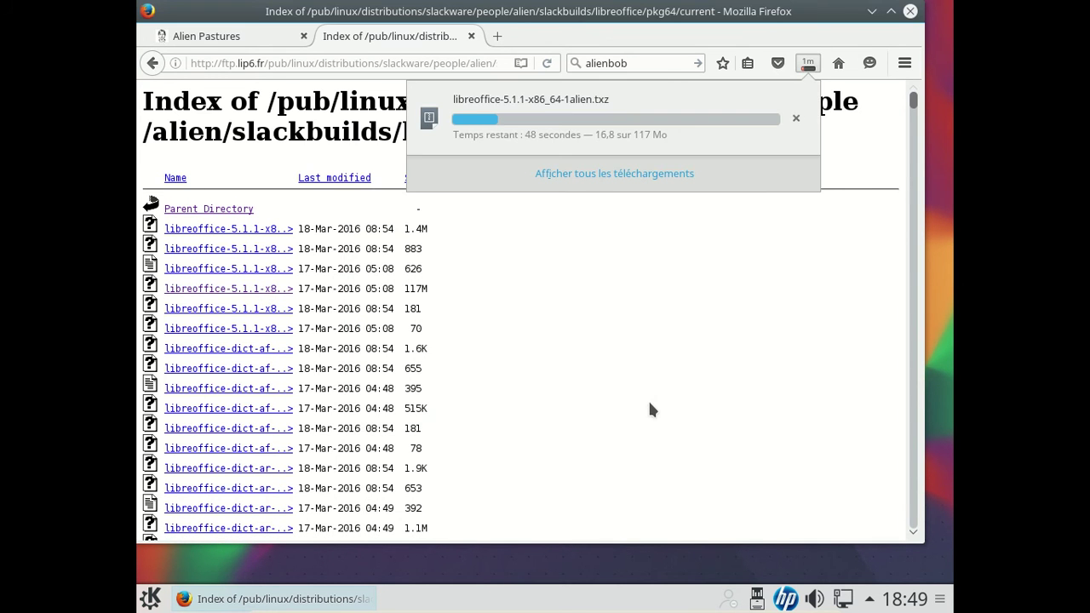
pyautogui.click(648, 398)
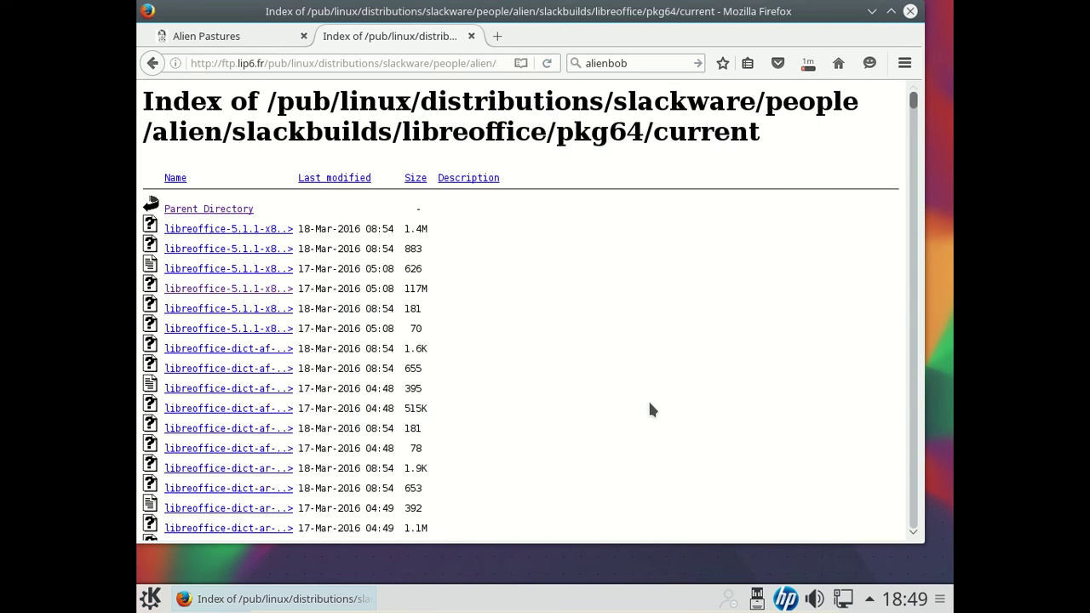
# Step: Find the French dictionary package libreoffice-dict-fr-5.1.1-x86_64-1alien.txz in the listing and download it
pyautogui.scroll(-4, 648, 399)
pyautogui.scroll(-15, 598, 396)
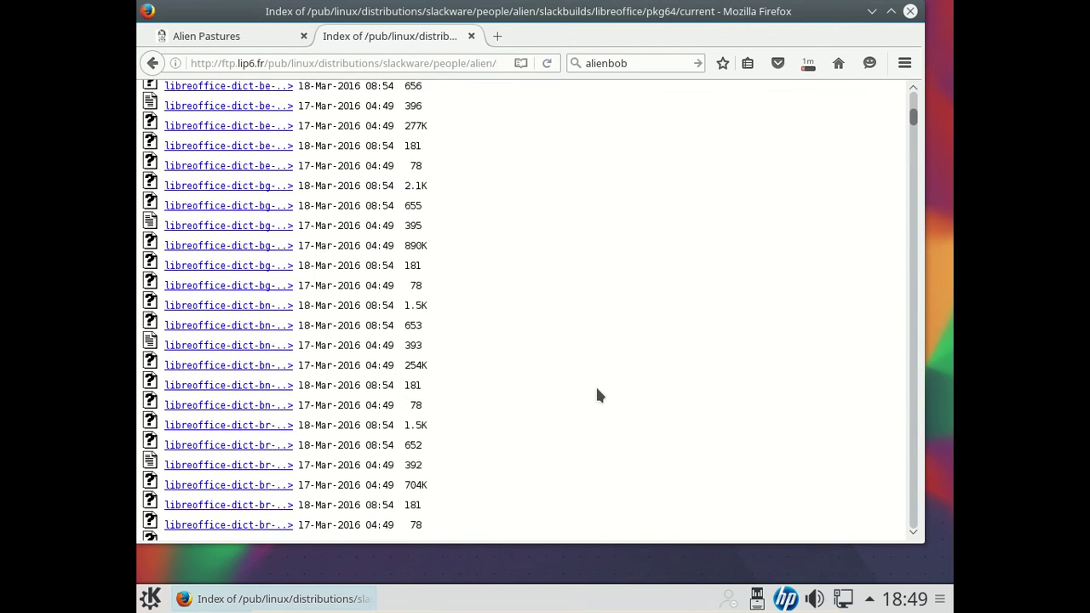
pyautogui.scroll(-9, 598, 395)
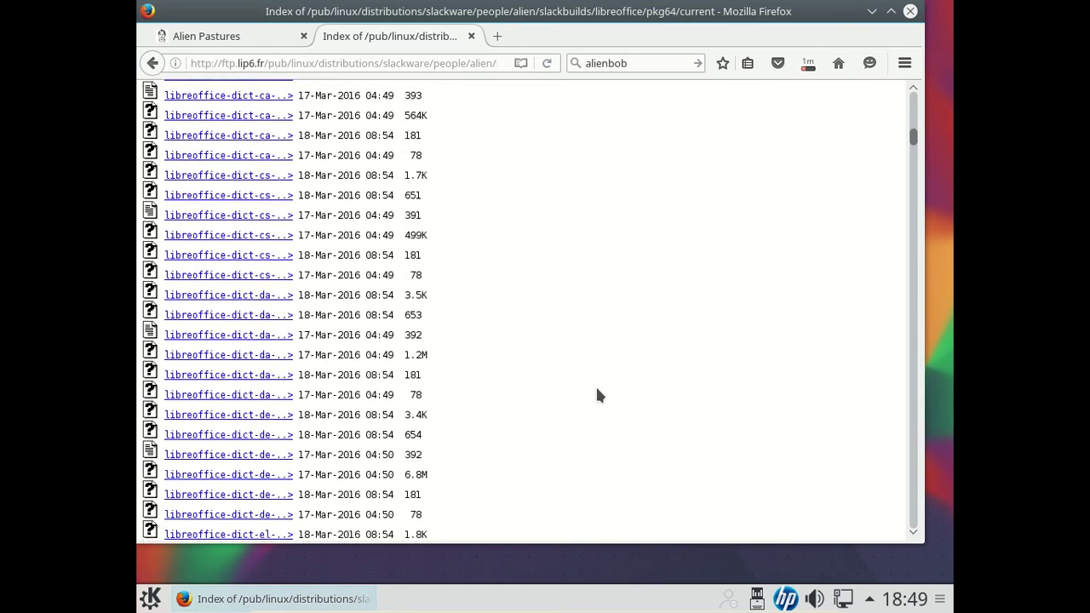
pyautogui.scroll(-11, 598, 395)
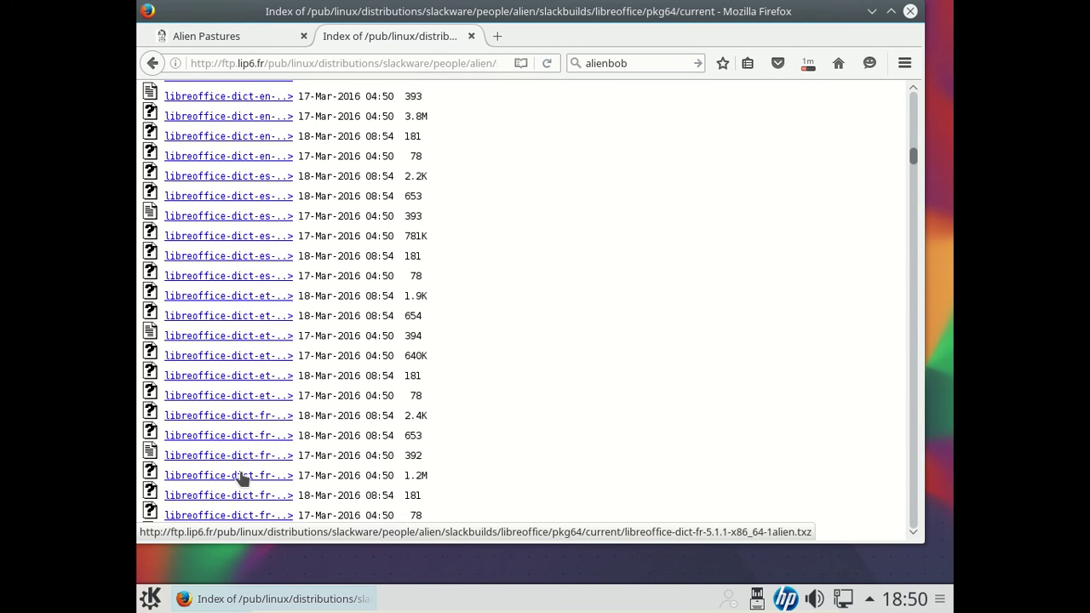
pyautogui.click(243, 480)
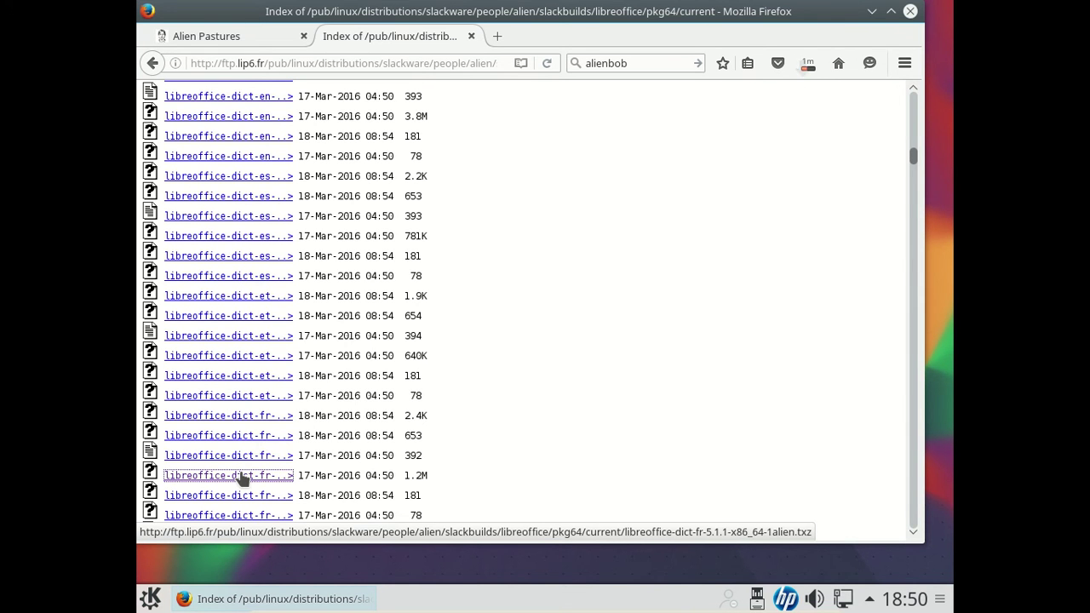
# Step: Find the French language pack libreoffice-l10n-fr-5.1.1-x86_64-1alien.txz in the listing and download it
pyautogui.scroll(-1, 524, 388)
pyautogui.scroll(-20, 525, 387)
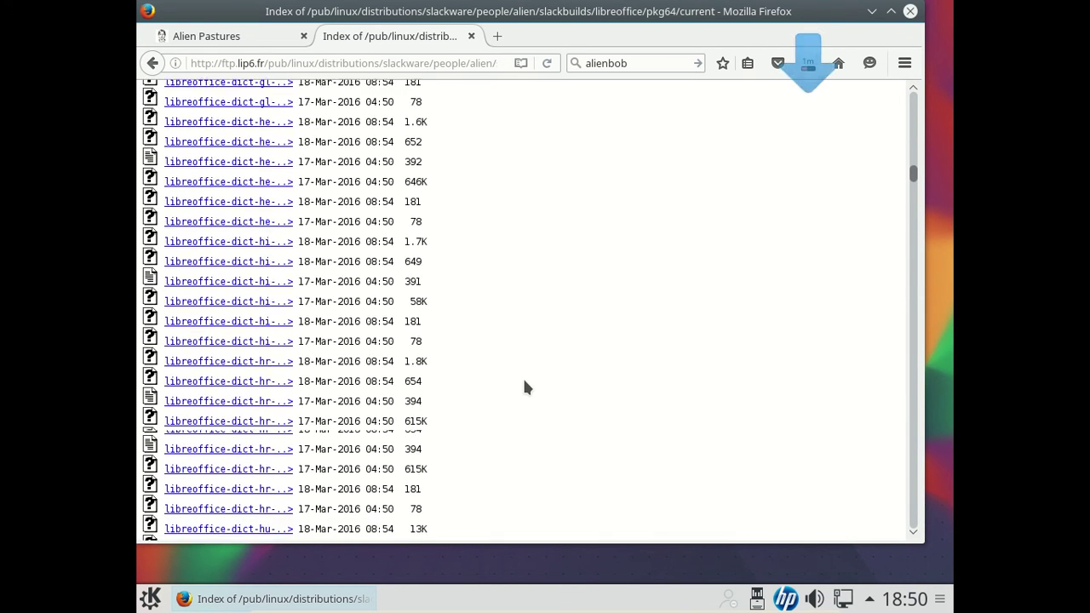
pyautogui.scroll(-15, 525, 387)
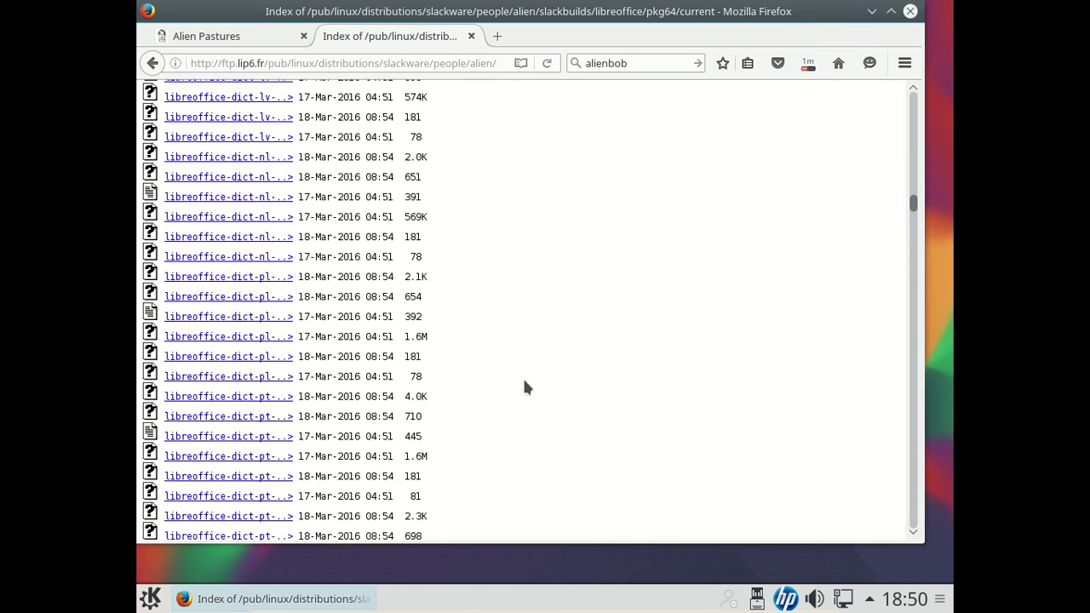
pyautogui.scroll(-15, 525, 387)
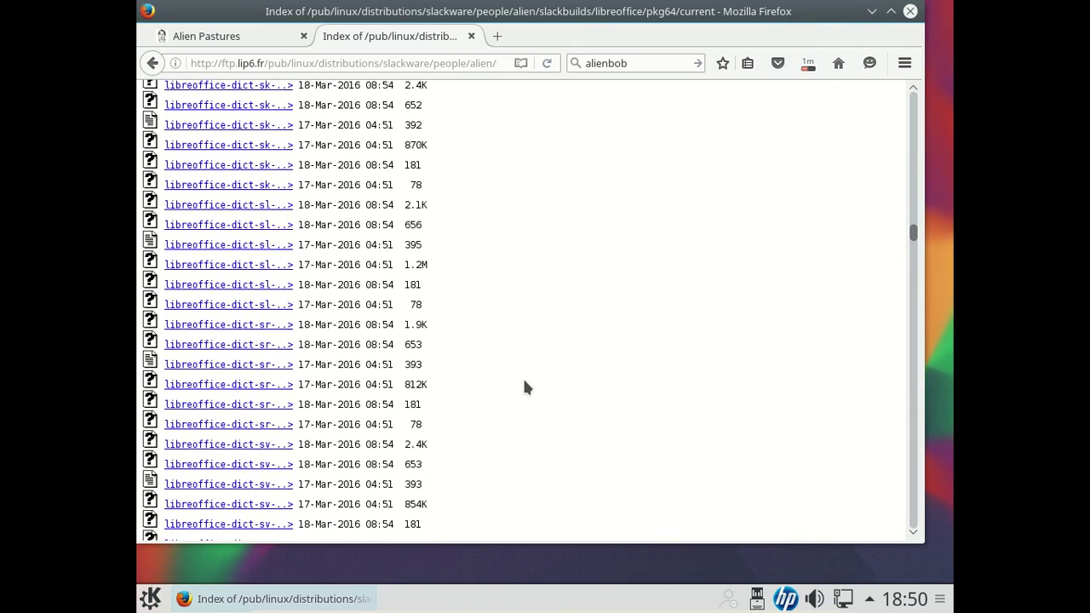
pyautogui.scroll(-15, 525, 388)
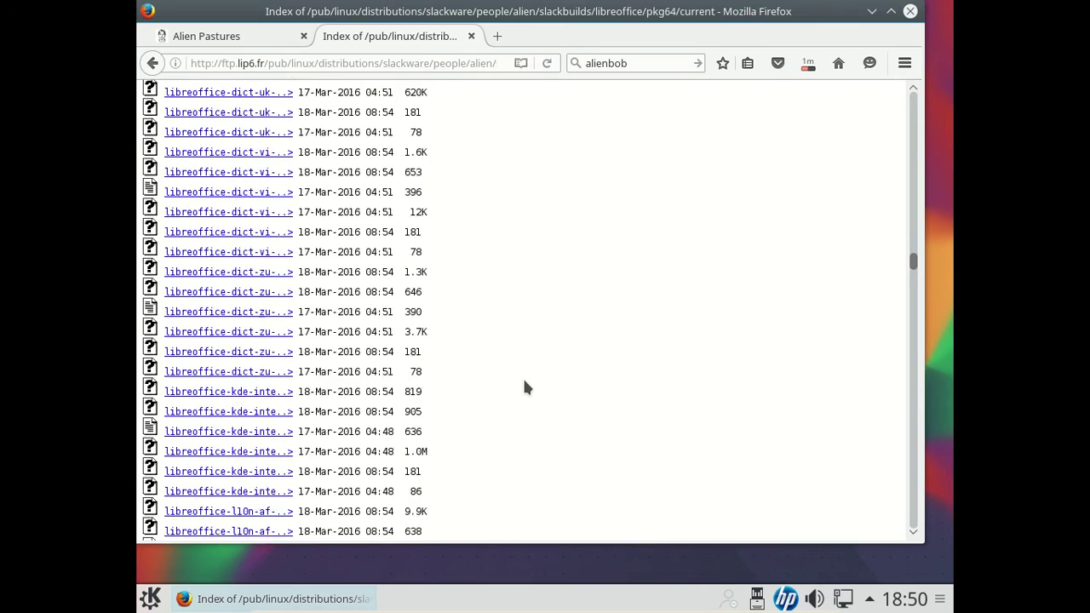
pyautogui.scroll(-15, 524, 388)
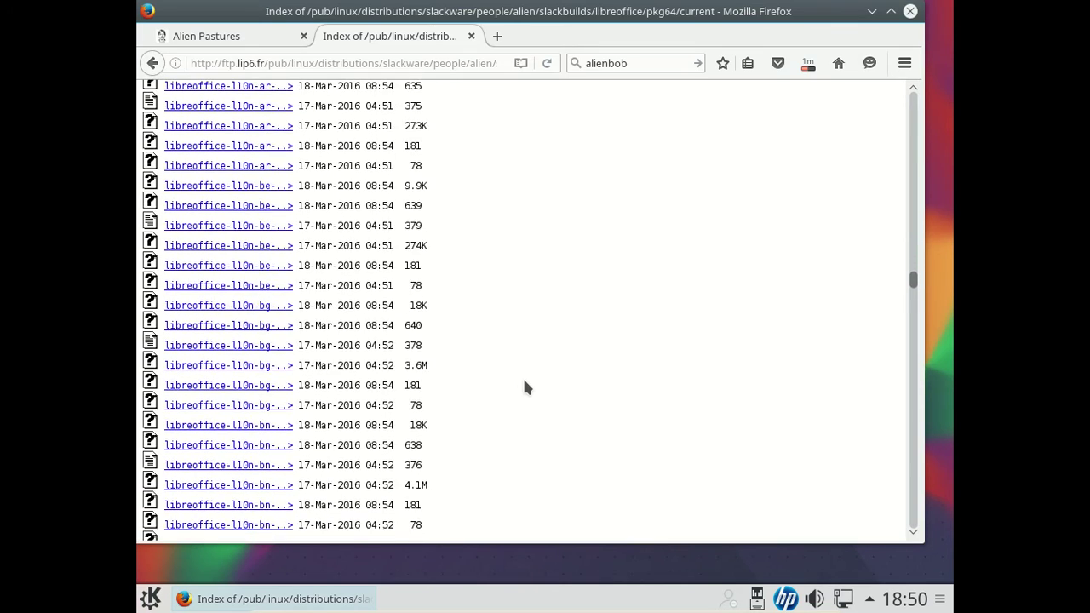
pyautogui.scroll(-15, 525, 387)
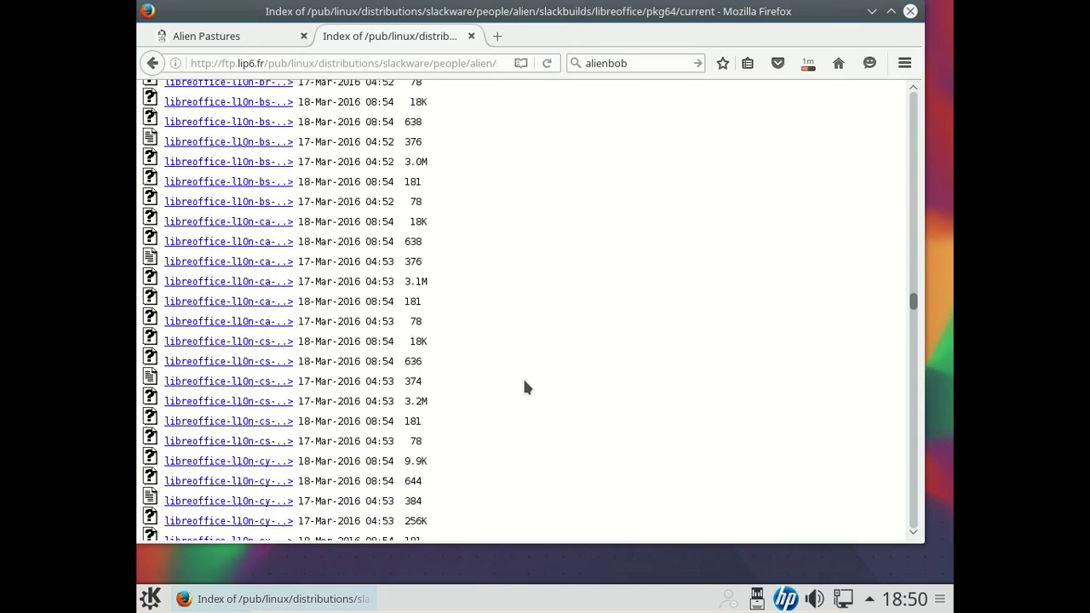
pyautogui.scroll(-15, 525, 388)
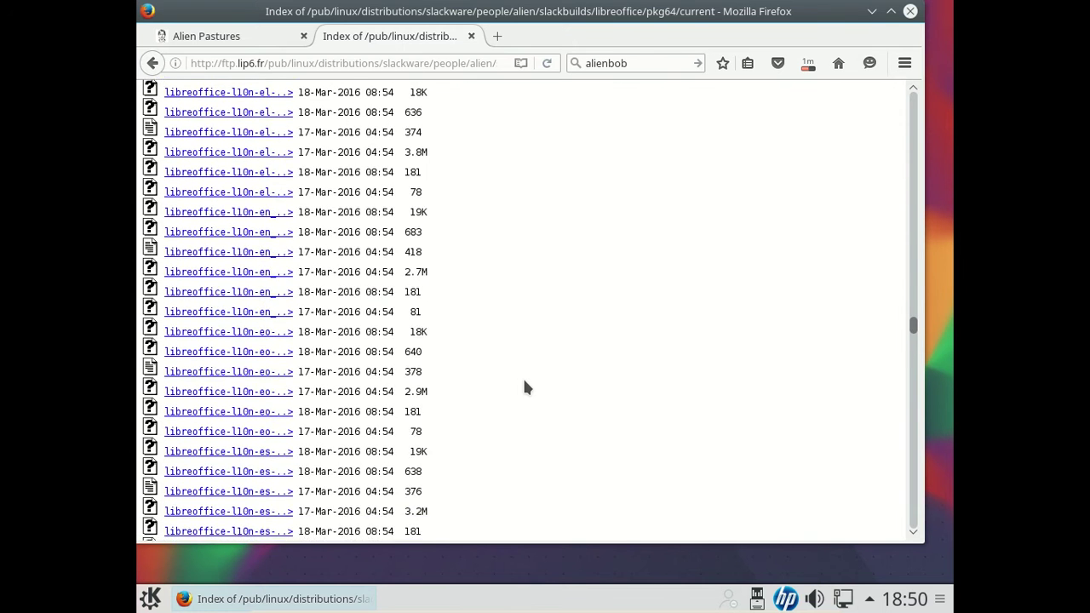
pyautogui.scroll(-5, 524, 388)
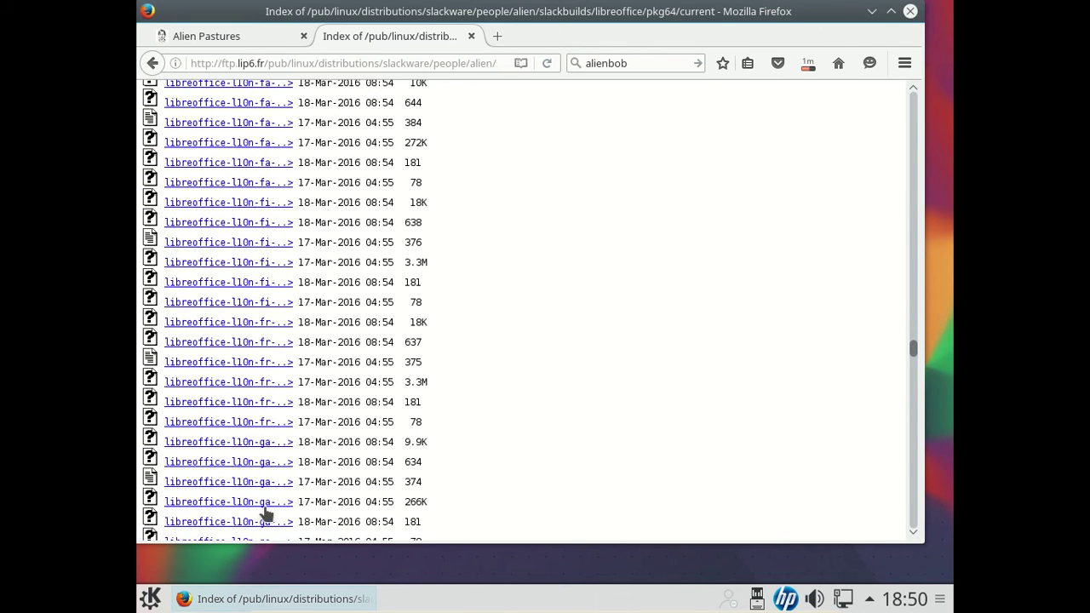
pyautogui.click(262, 384)
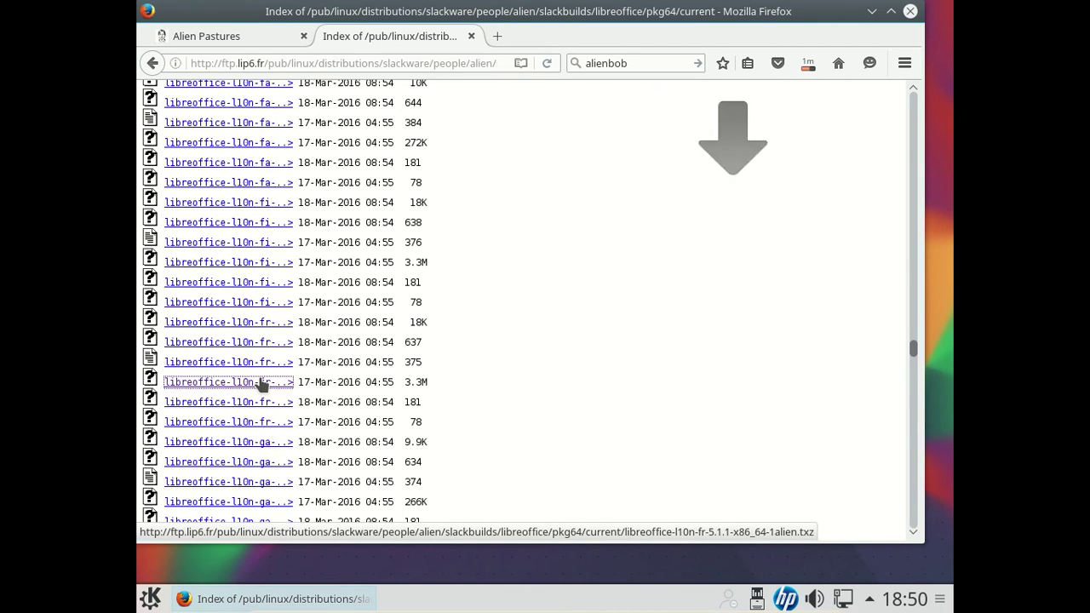
# Step: Check the rest of the package listing through to its end, and close the listing tab and Firefox
pyautogui.scroll(-15, 669, 331)
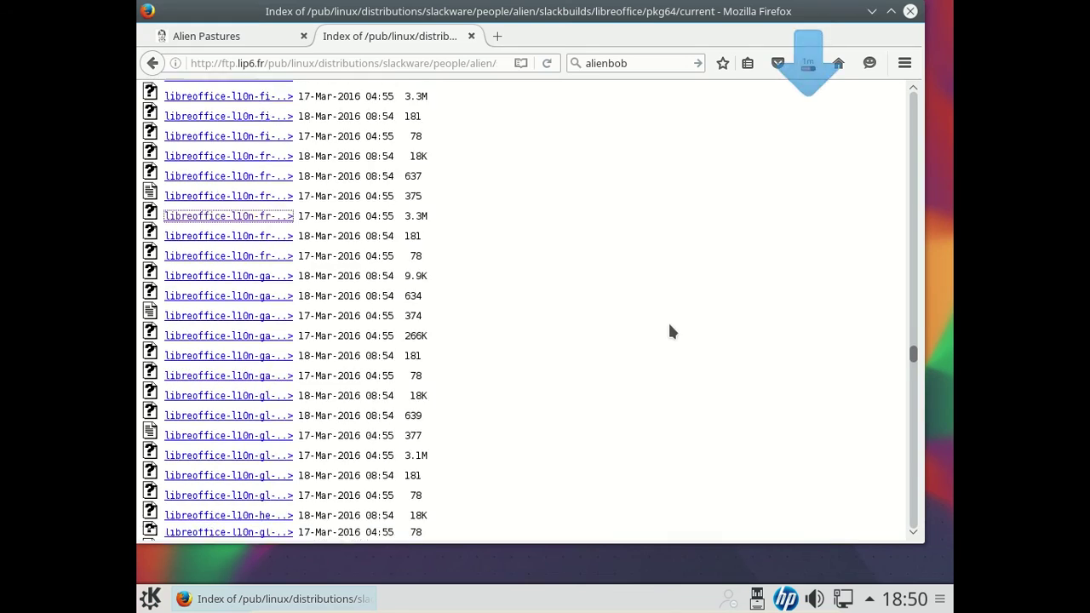
pyautogui.scroll(-20, 670, 332)
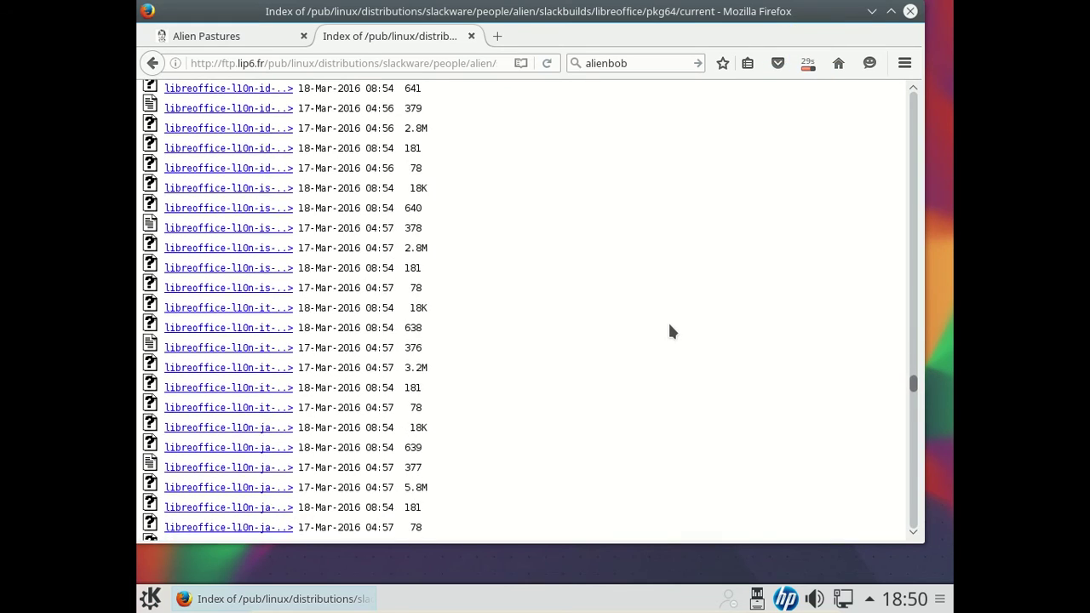
pyautogui.scroll(-20, 669, 331)
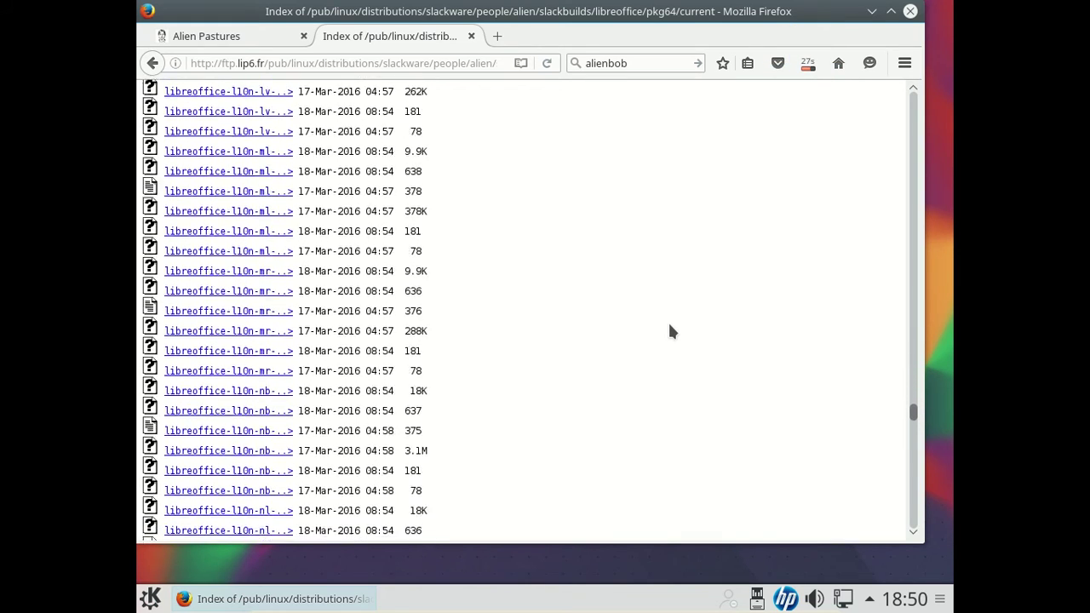
pyautogui.scroll(-20, 670, 331)
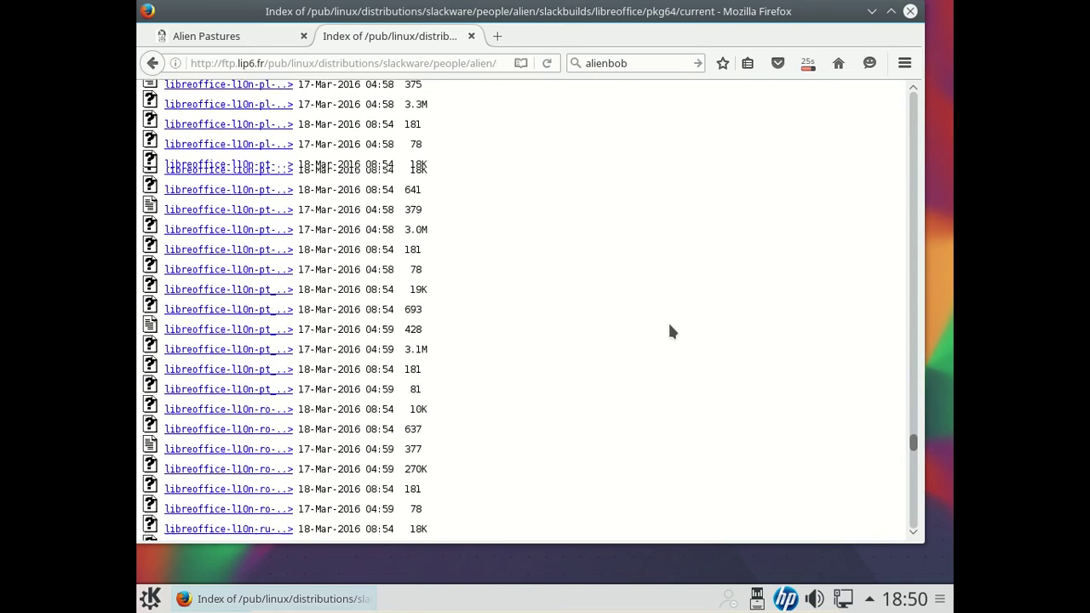
pyautogui.scroll(-20, 670, 331)
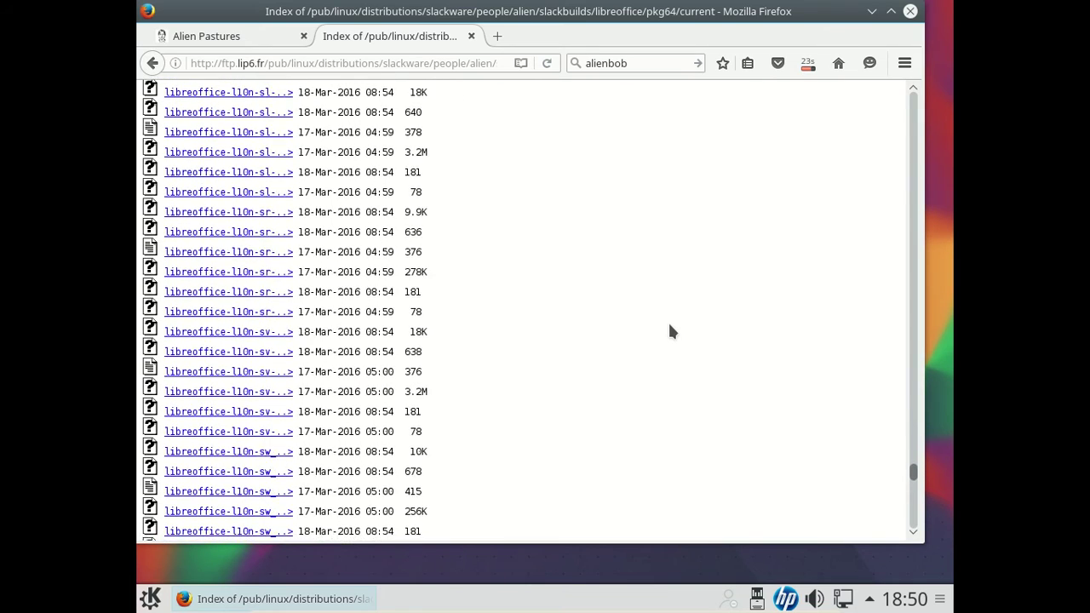
pyautogui.scroll(-20, 669, 331)
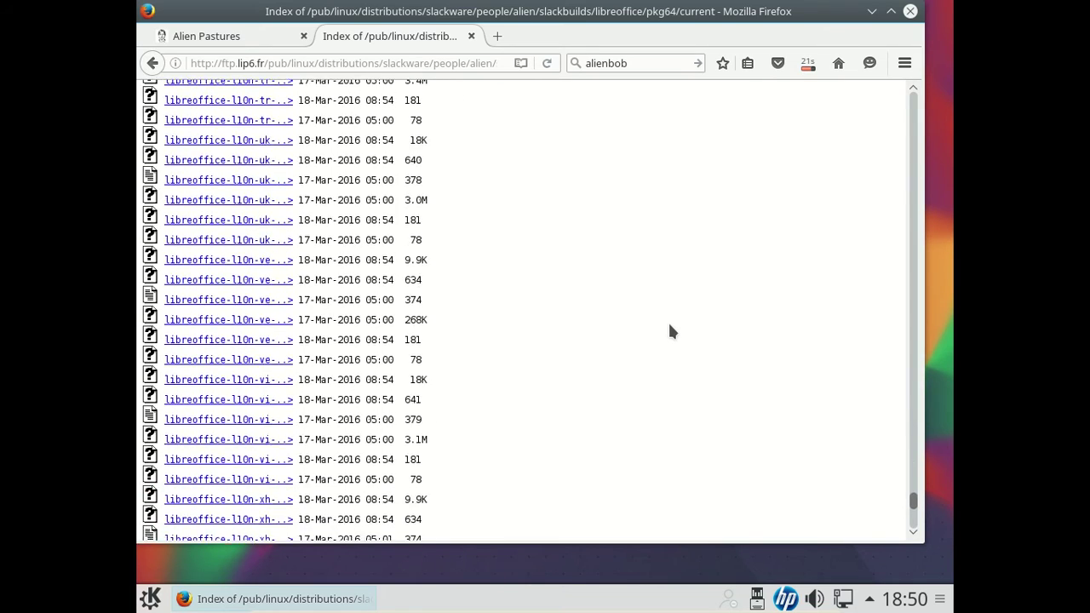
pyautogui.scroll(-1, 669, 331)
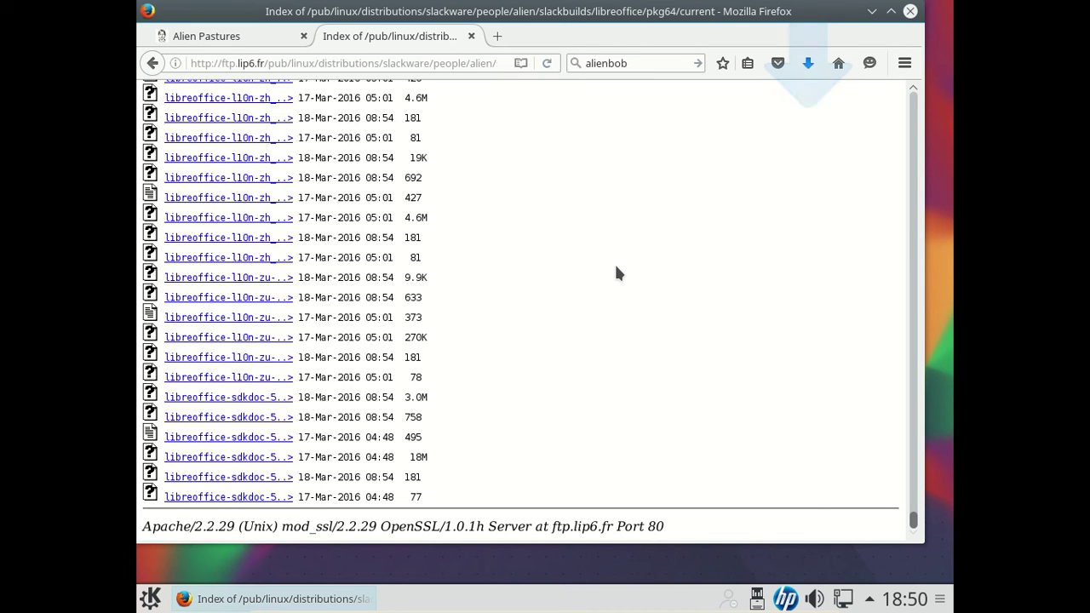
pyautogui.click(470, 37)
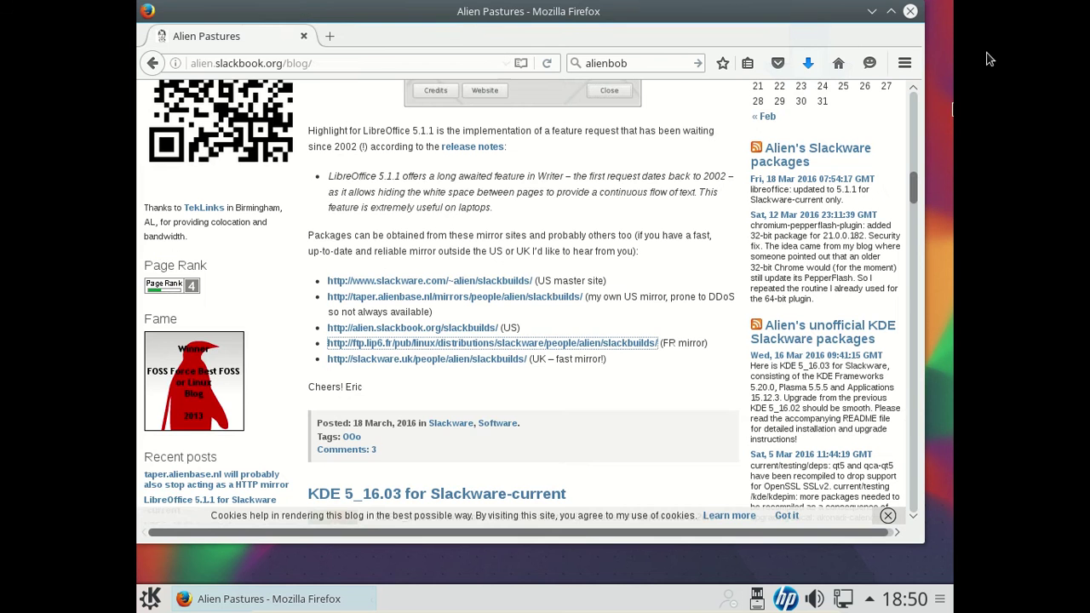
pyautogui.click(909, 12)
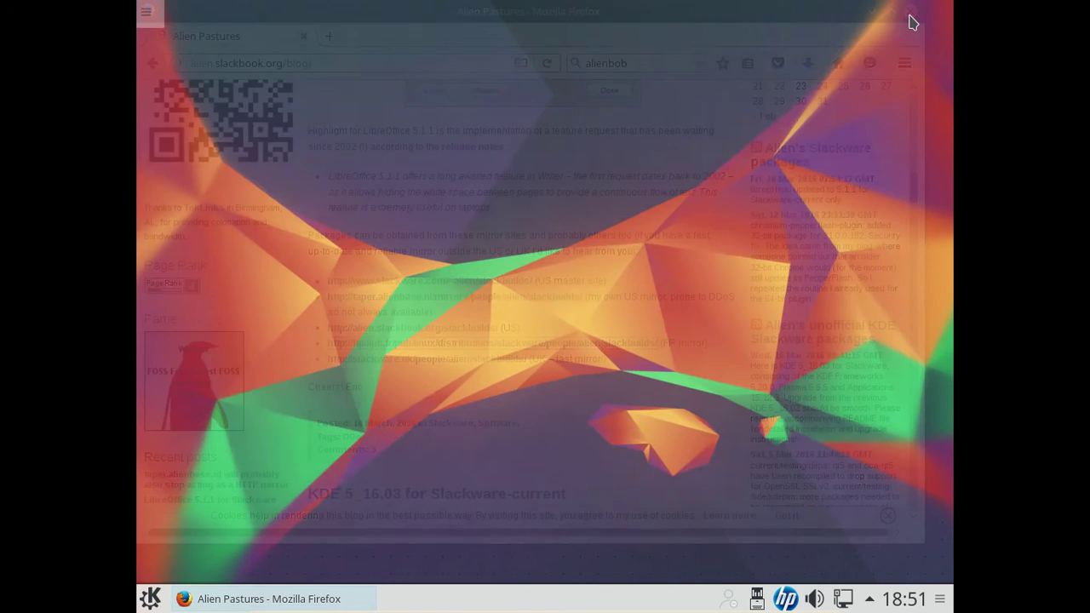
# Step: Open the Home folder in Dolphin from the application launcher and go to its Téléchargements folder
pyautogui.click(150, 599)
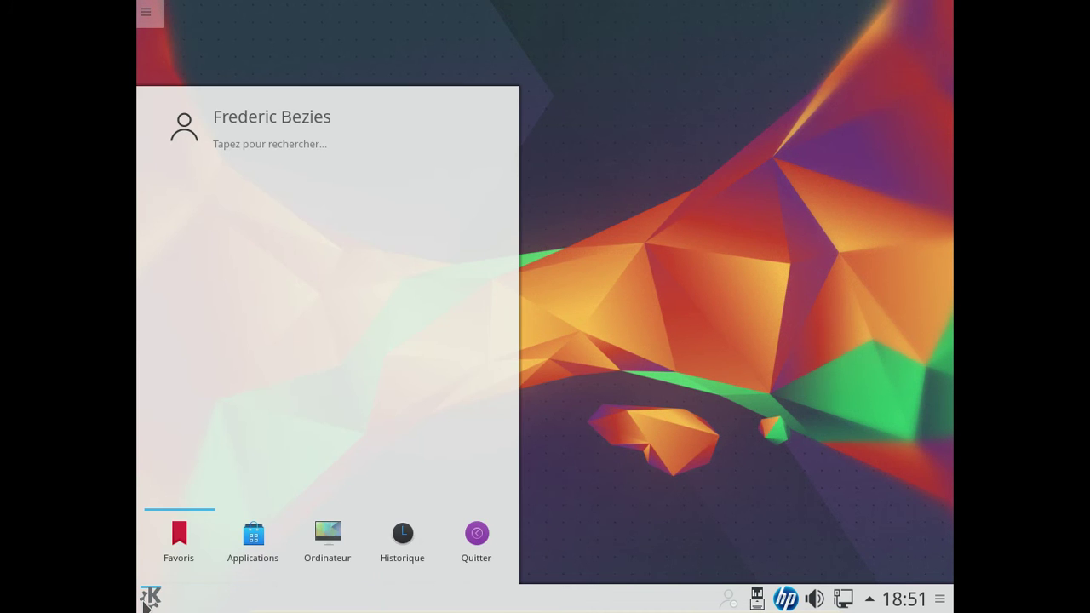
pyautogui.click(263, 532)
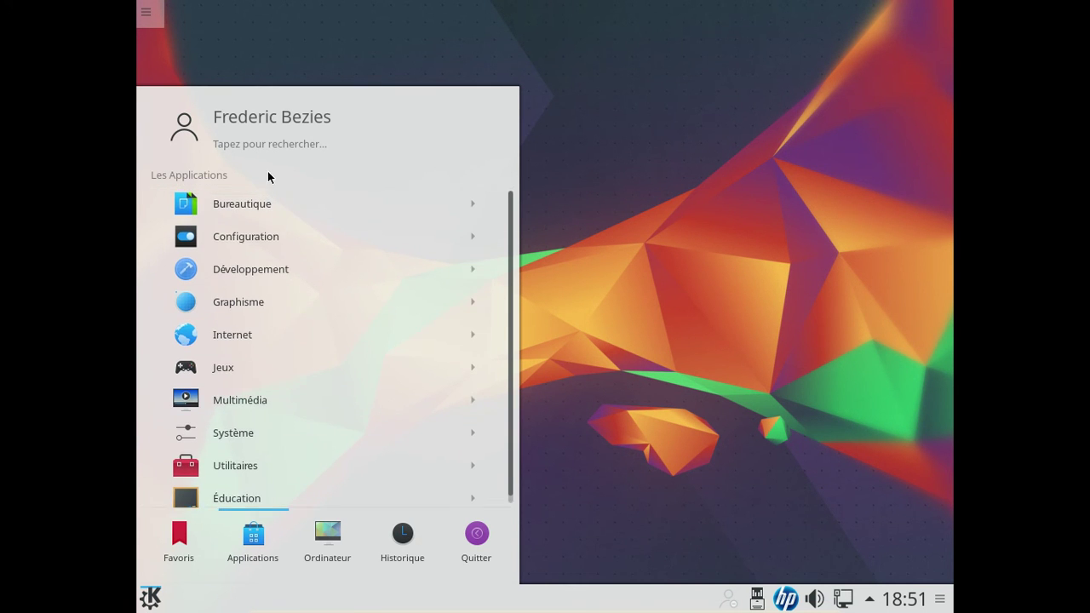
pyautogui.click(325, 566)
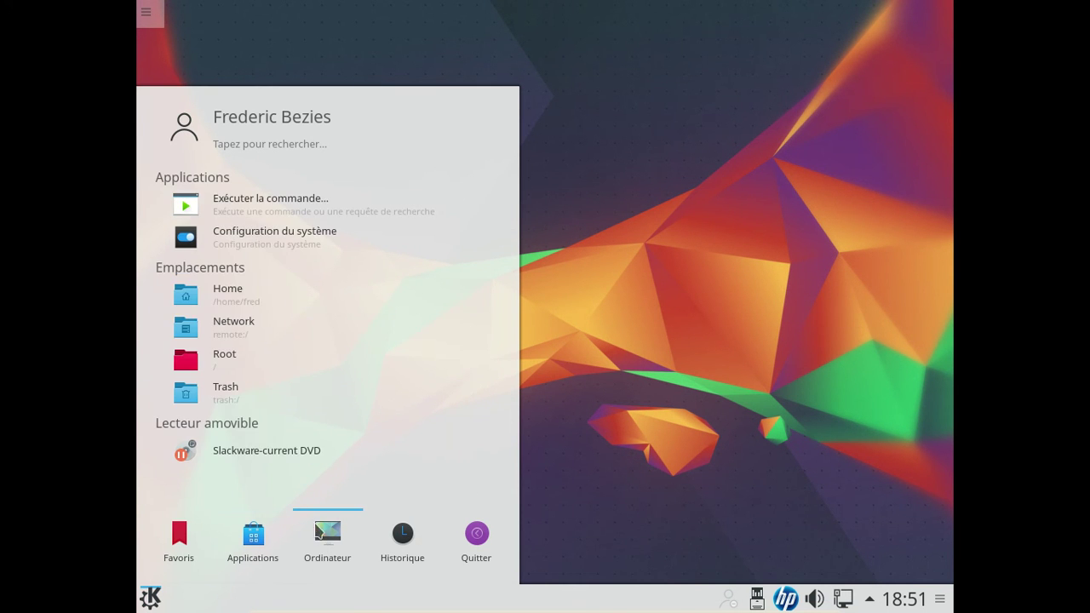
pyautogui.click(238, 303)
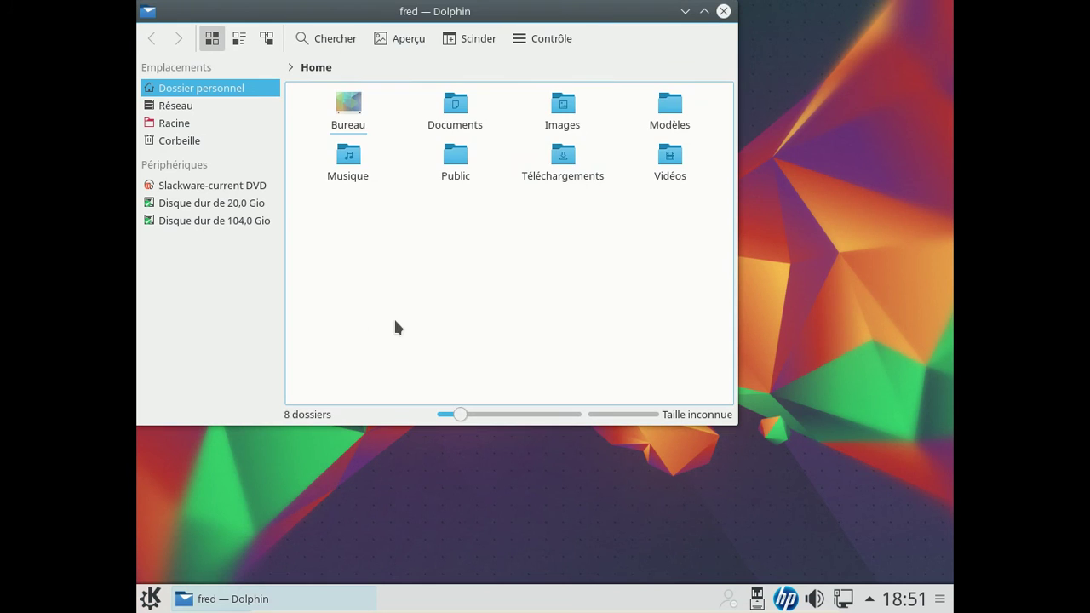
pyautogui.click(567, 161)
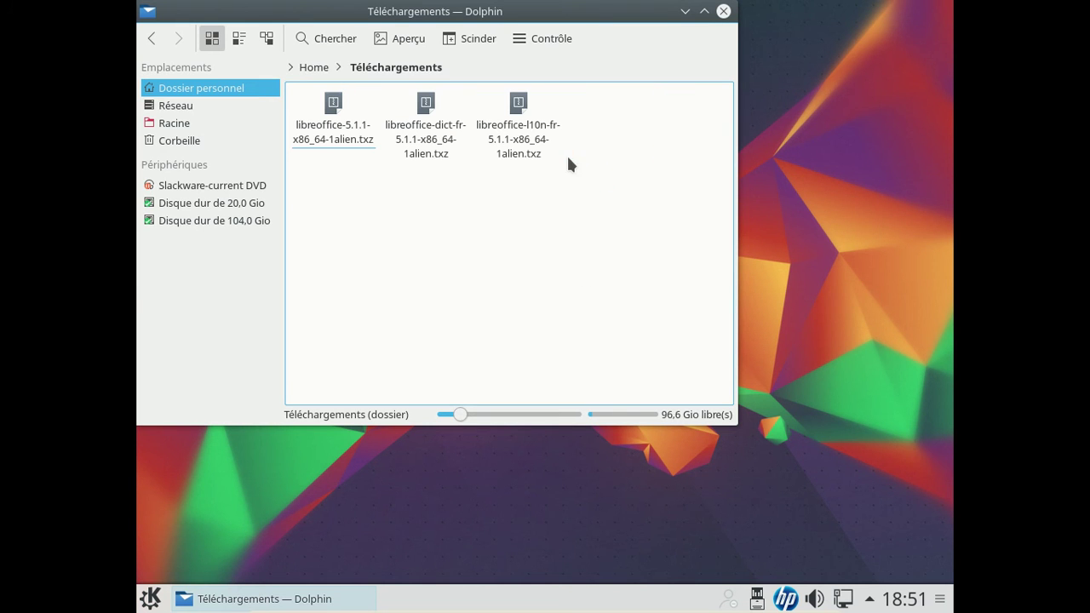
# Step: Open a Konsole terminal in the Téléchargements folder
pyautogui.rightClick(546, 202)
pyautogui.moveTo(624, 331)
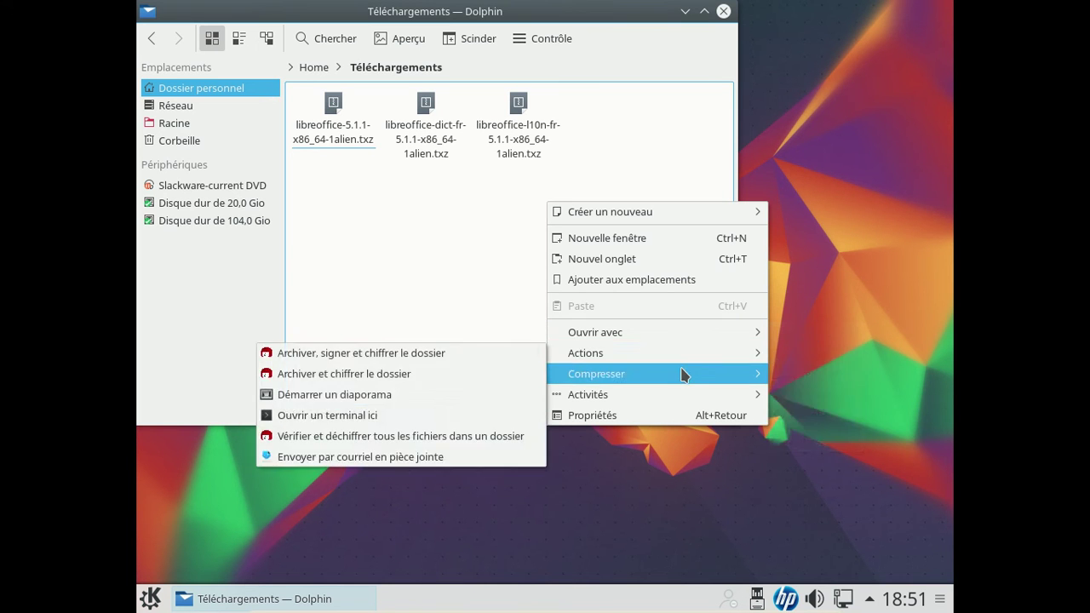
pyautogui.click(379, 416)
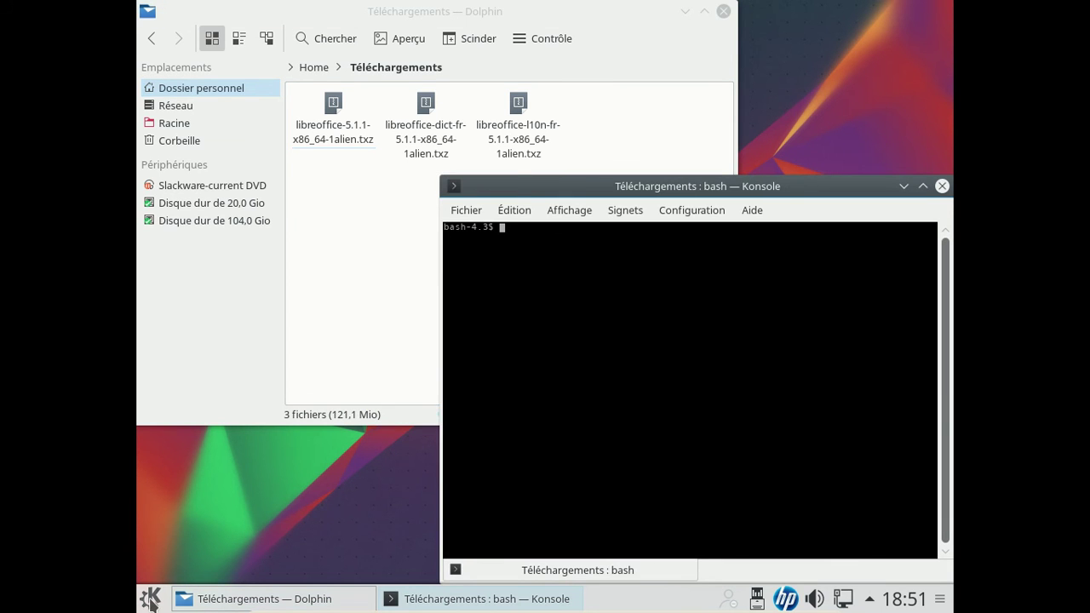
# Step: Search the application launcher for "fire" and start Firefox
pyautogui.click(149, 599)
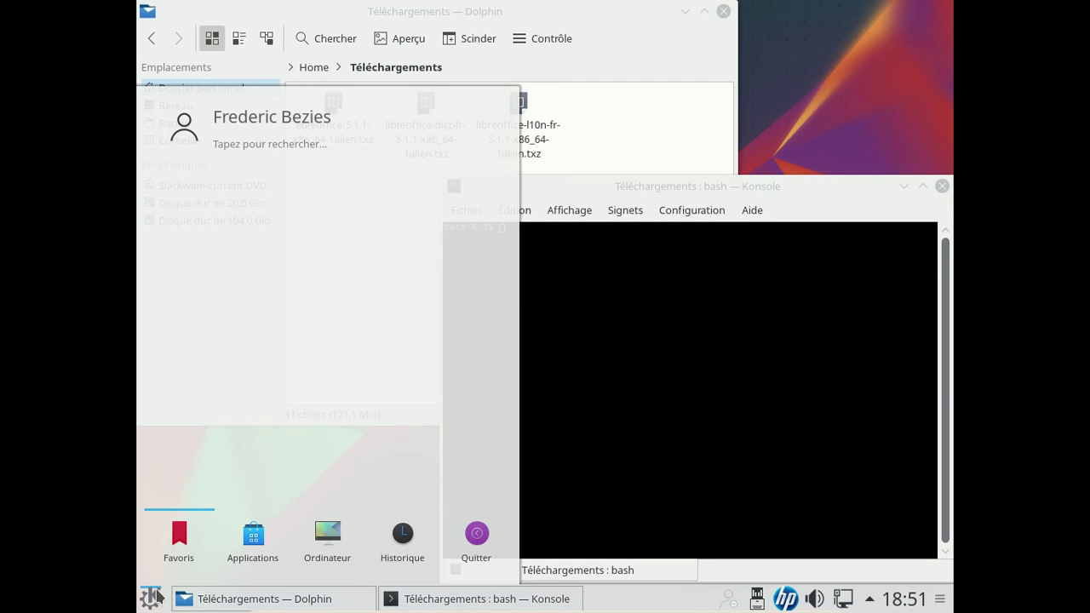
pyautogui.write('fire')
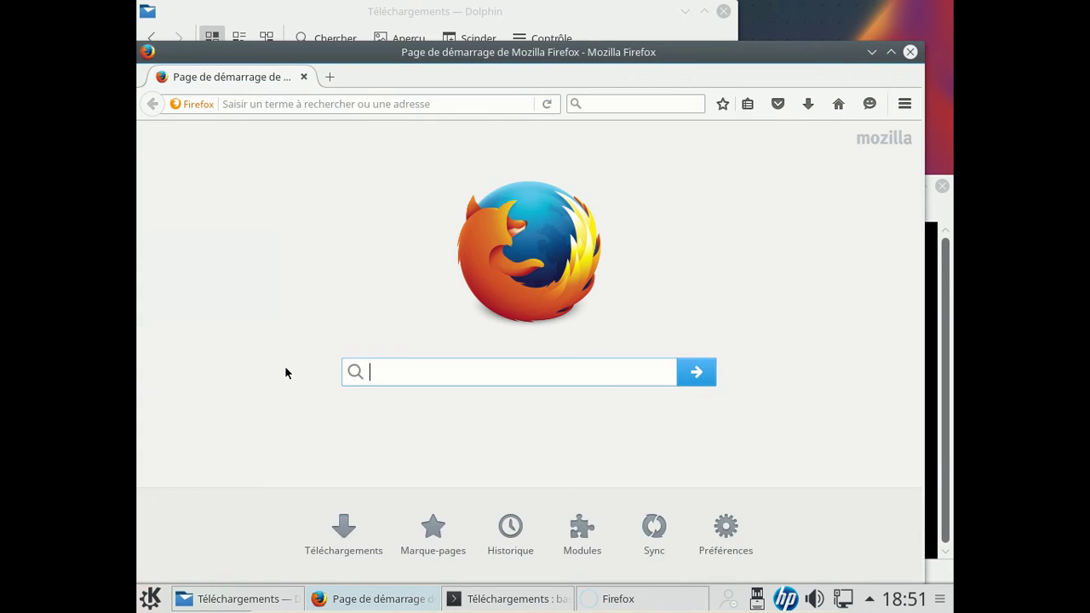
# Step: Reopen the libreoffice/pkg64/current listing from today's browsing history and close the history sidebar
pyautogui.click(278, 104)
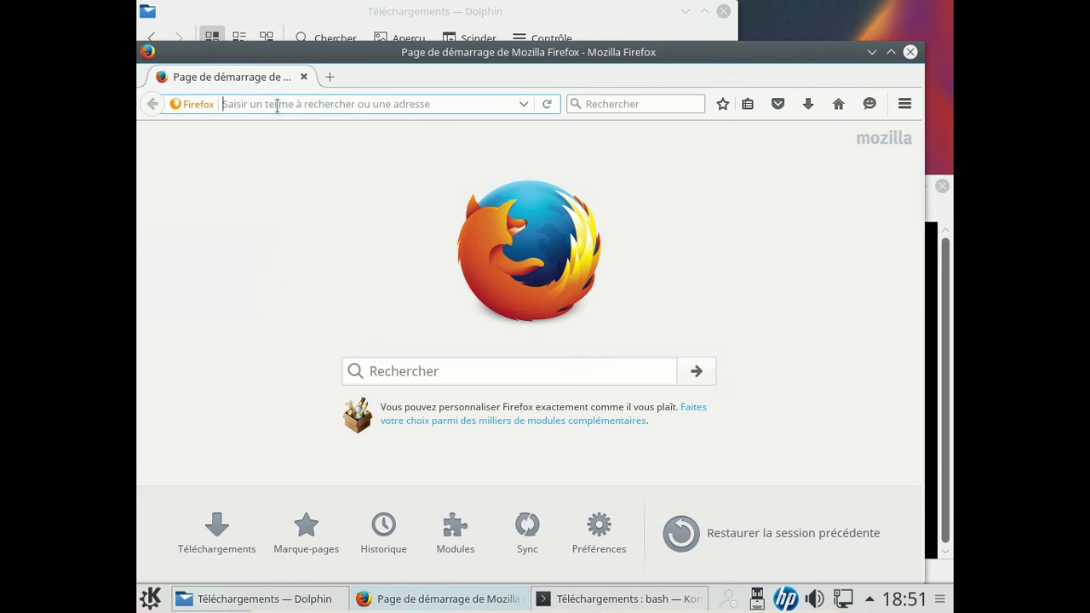
pyautogui.hotkey('ctrl', 'h')
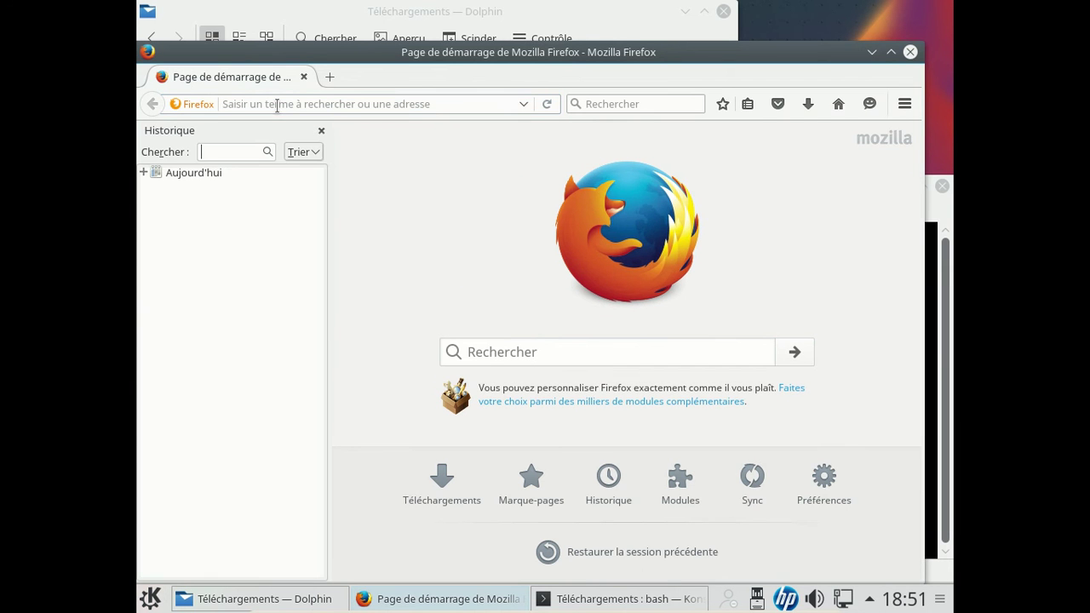
pyautogui.click(145, 170)
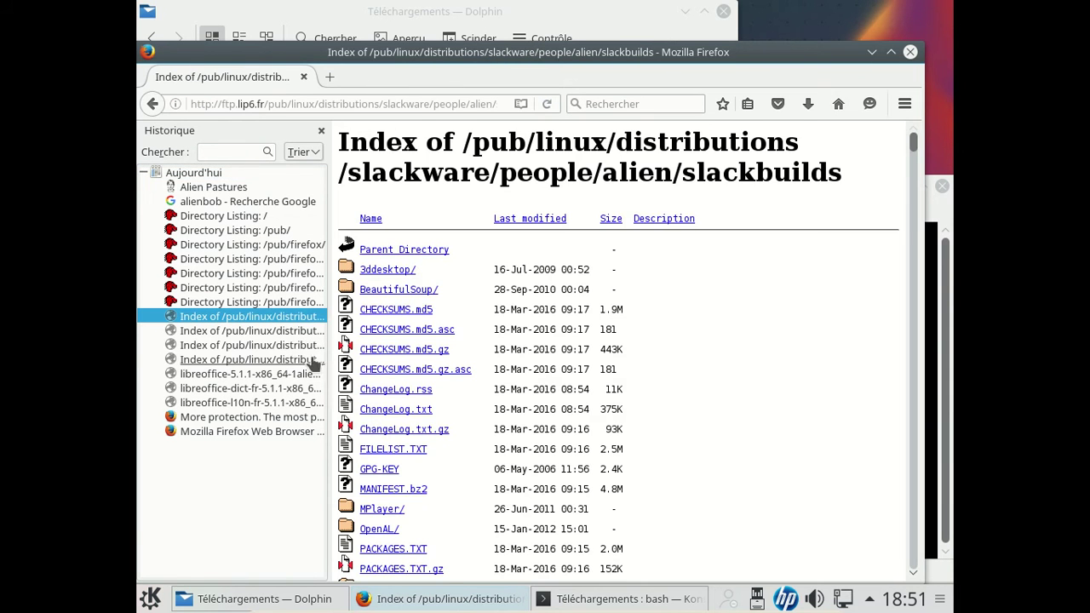
pyautogui.click(311, 360)
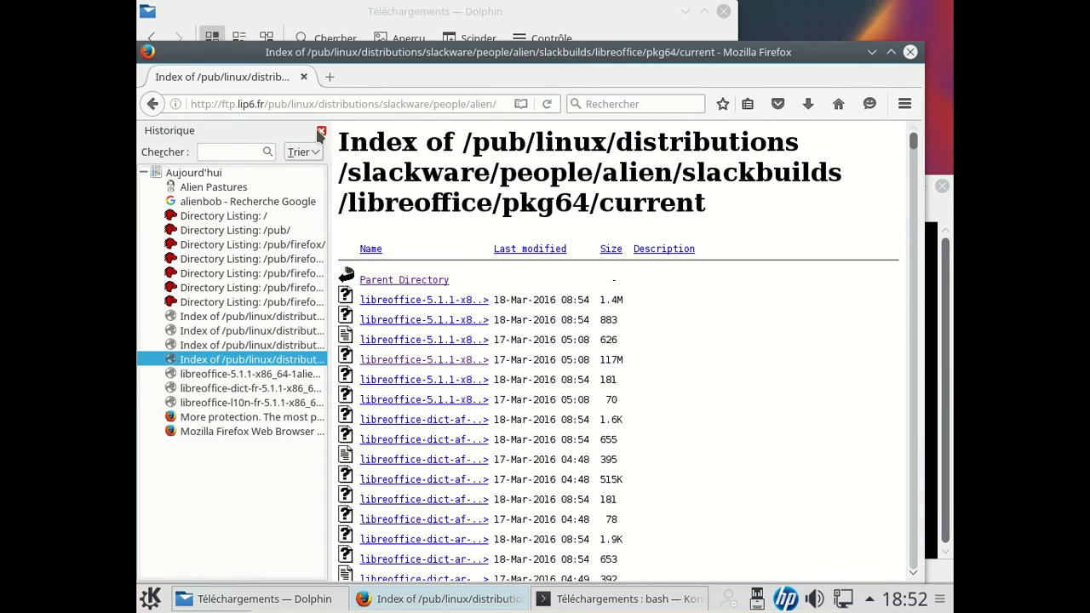
pyautogui.click(321, 130)
# Step: Download libreoffice-kde-integration-5.1.1-x86_64-1alien.txz from the listing and close Firefox
pyautogui.scroll(-3, 686, 391)
pyautogui.scroll(-15, 684, 386)
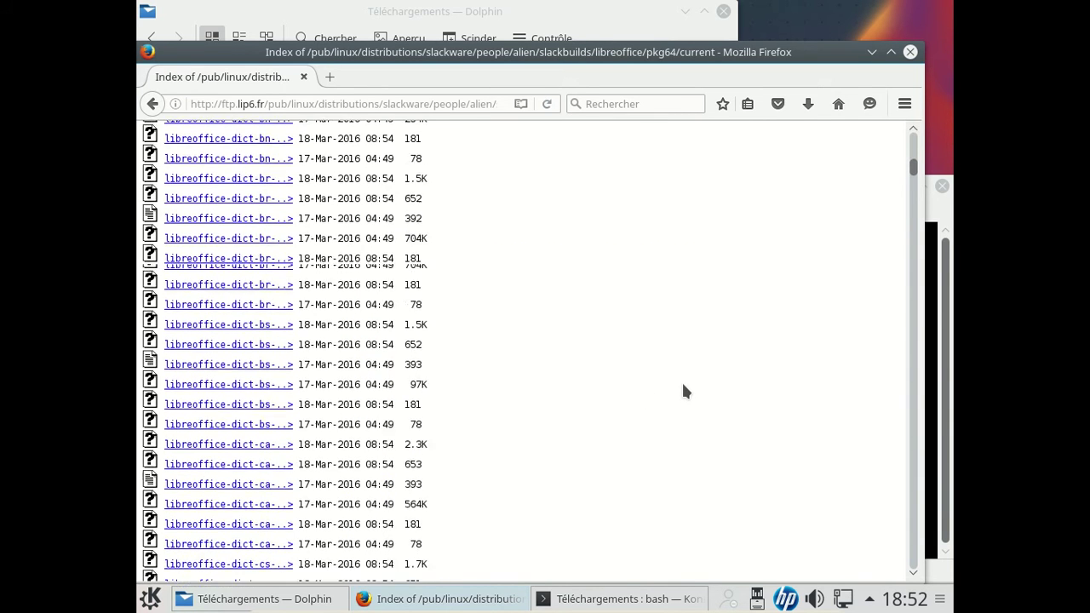
pyautogui.moveTo(912, 187); pyautogui.dragTo(876, 312)
pyautogui.click(266, 414)
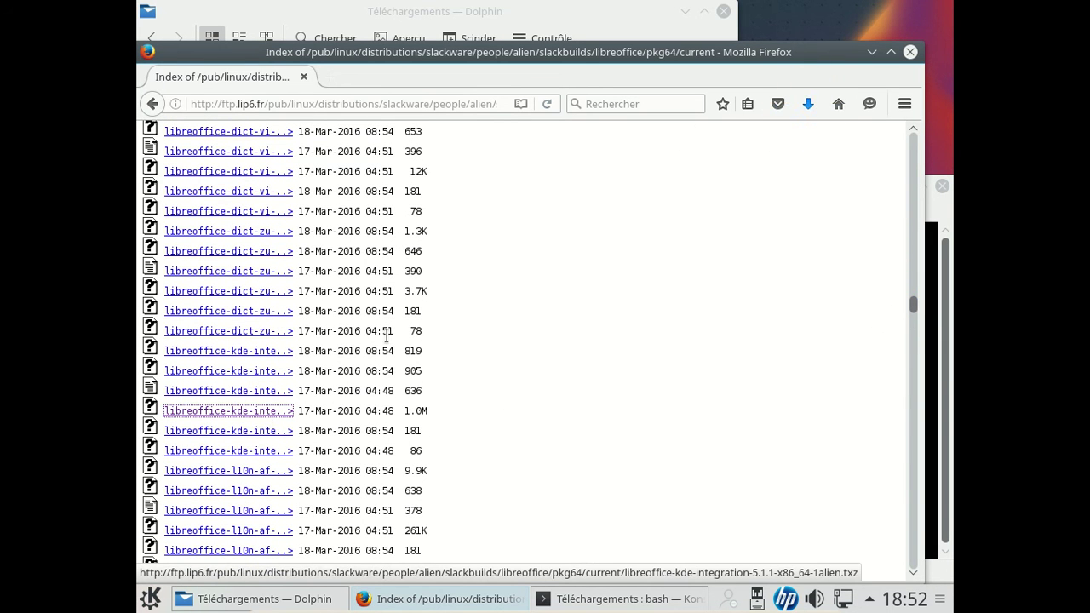
pyautogui.click(908, 53)
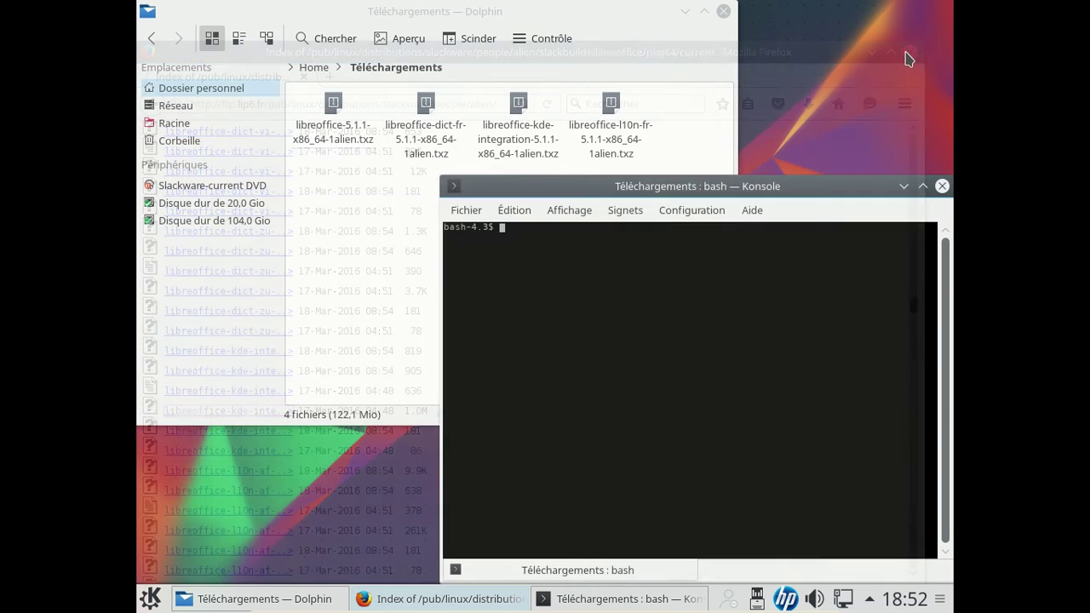
# Step: Move the Konsole window over the Dolphin window and list the folder's files with ls
pyautogui.moveTo(638, 179); pyautogui.dragTo(522, 140)
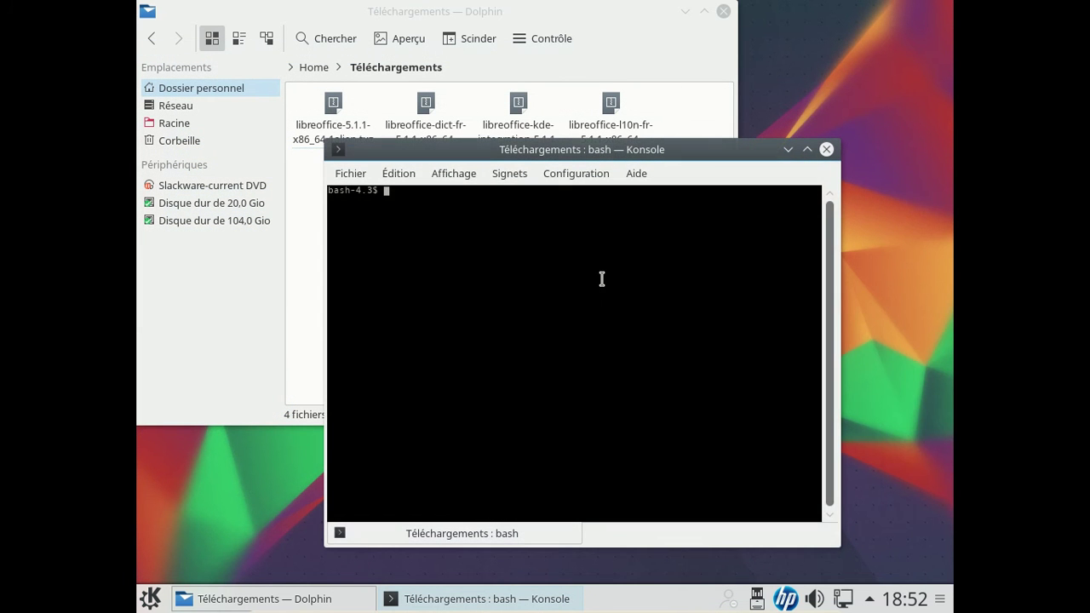
pyautogui.write('l')
pyautogui.write('s')
pyautogui.press('Return')
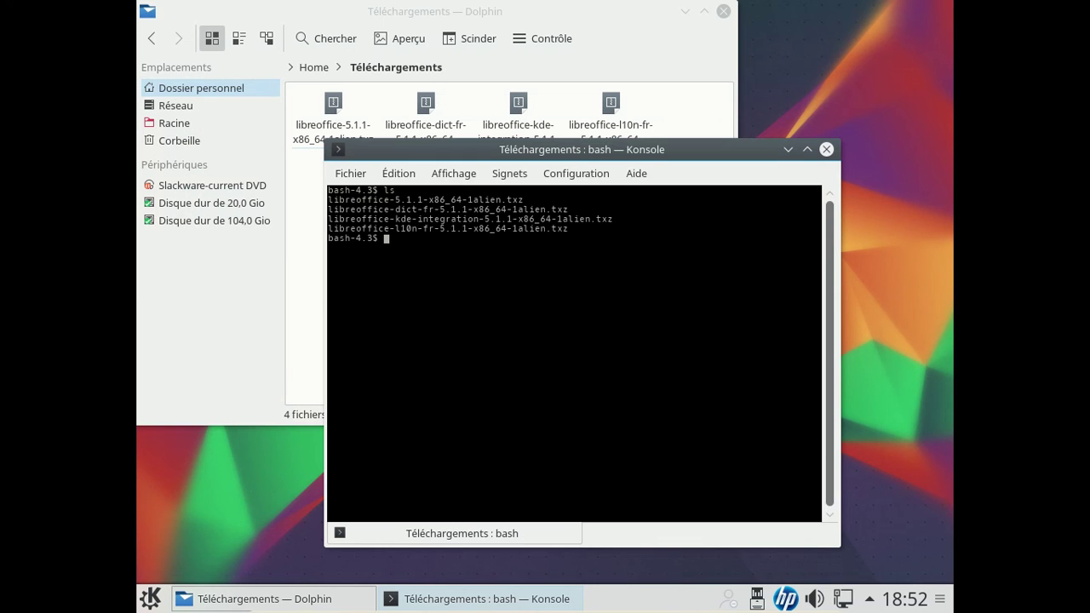
# Step: Try to install all downloaded packages with sudo installpkg *.txz, entering the account password
pyautogui.write('sudo slapc')
pyautogui.press('BackSpace')
pyautogui.press('BackSpace')
pyautogui.press('BackSpace')
pyautogui.press('BackSpace')
pyautogui.press('BackSpace')
pyautogui.write('instl')
pyautogui.write('llpkg *.t')
pyautogui.press('BackSpace')
pyautogui.press('BackSpace')
pyautogui.write('.txz')
pyautogui.press('Return')
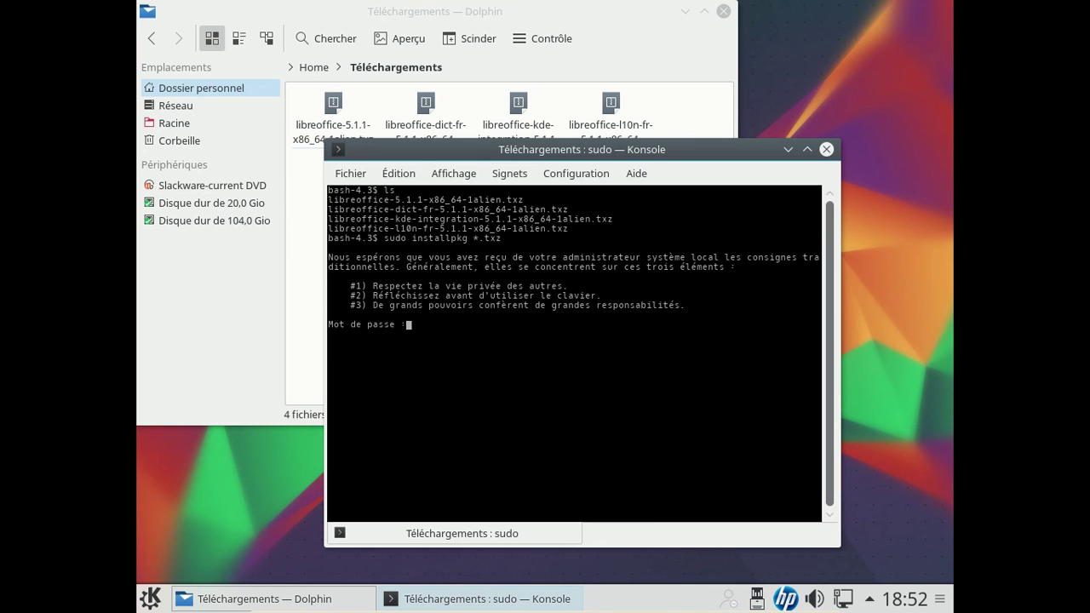
pyautogui.press('Return')
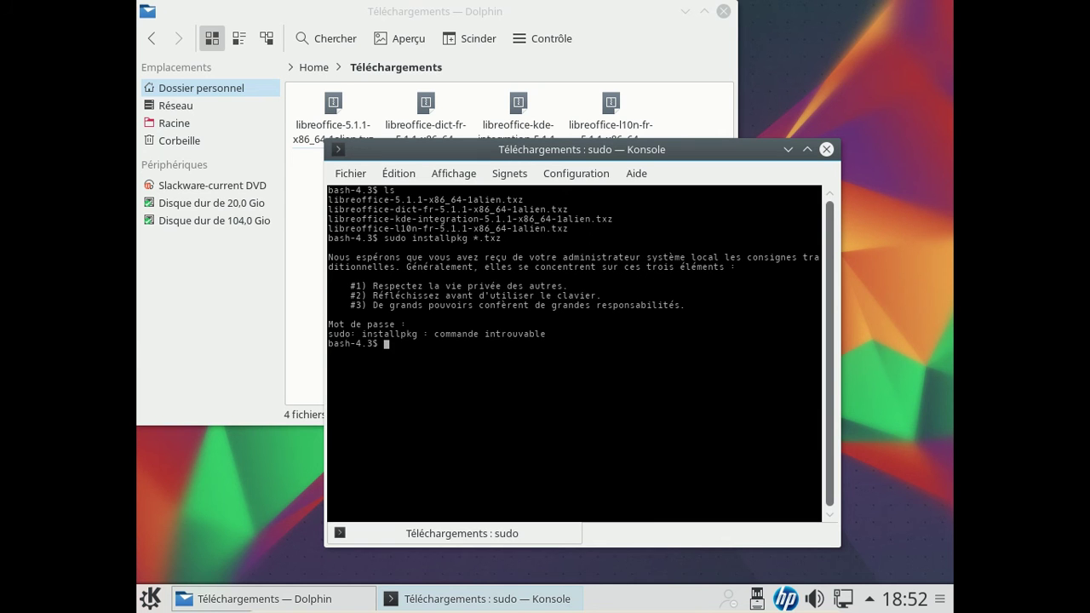
# Step: Try the recalled command as sudo pkginstall *.txz
pyautogui.press('Up')
pyautogui.press('Left')
pyautogui.press('Left')
pyautogui.press('Left')
pyautogui.press('Left')
pyautogui.press('Left')
pyautogui.press('Left')
pyautogui.press('Left')
pyautogui.press('Right')
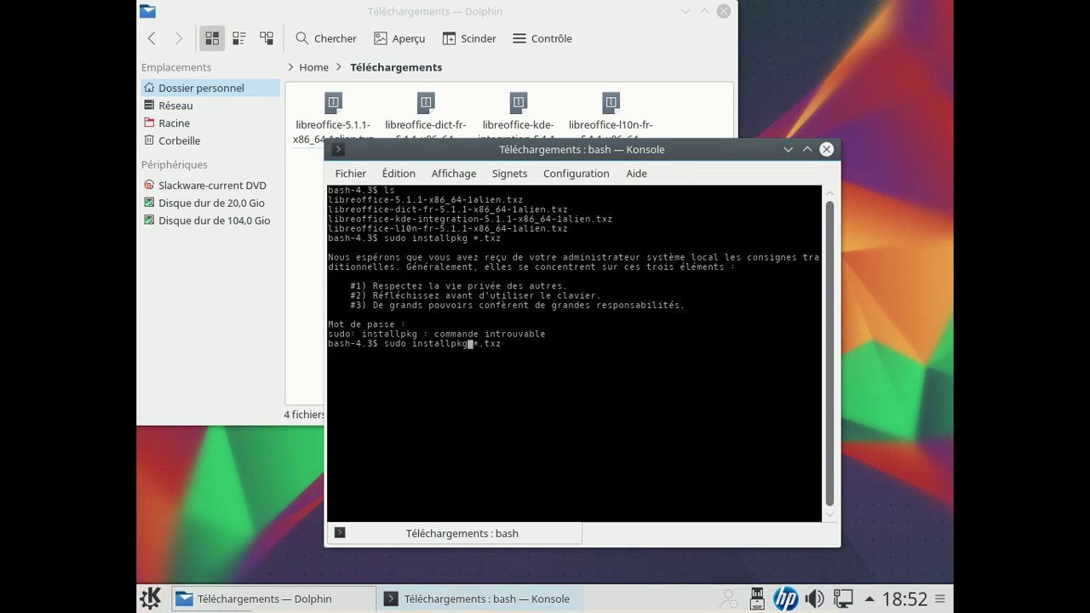
pyautogui.press('BackSpace')
pyautogui.press('BackSpace')
pyautogui.press('BackSpace')
pyautogui.press('BackSpace')
pyautogui.press('BackSpace')
pyautogui.press('BackSpace')
pyautogui.press('BackSpace')
pyautogui.press('BackSpace')
pyautogui.press('BackSpace')
pyautogui.press('BackSpace')
pyautogui.write('pkginstall')
pyautogui.press('Return')
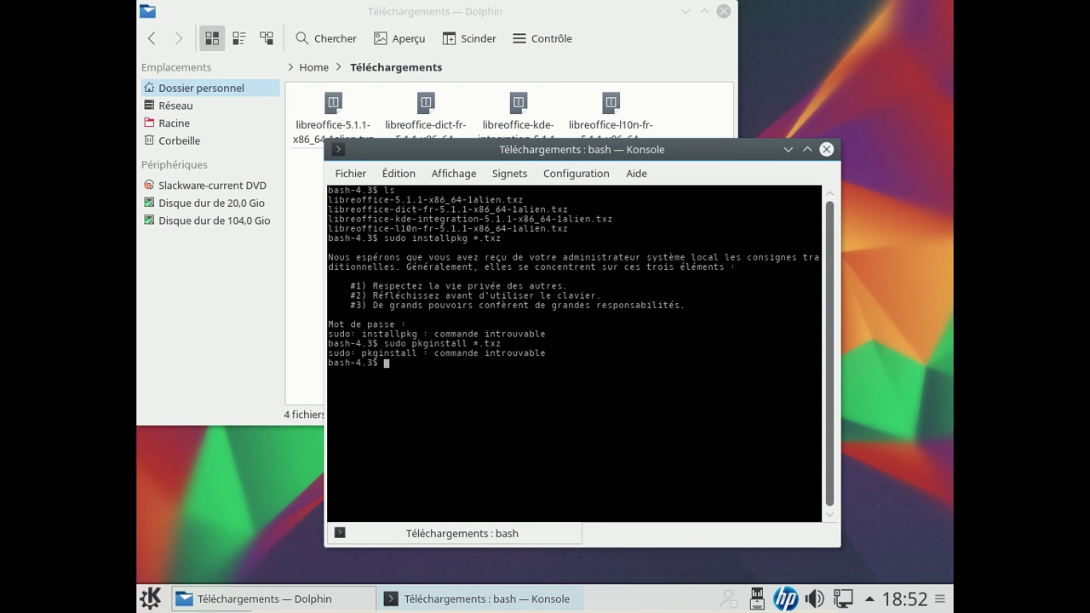
# Step: Change the recalled command back to sudo installpkg *.txz and run it again
pyautogui.press('Up')
pyautogui.press('Left')
pyautogui.press('Left')
pyautogui.press('Left')
pyautogui.press('Left')
pyautogui.press('Left')
pyautogui.press('Left')
pyautogui.press('Left')
pyautogui.press('Left')
pyautogui.press('Left')
pyautogui.press('Left')
pyautogui.press('Left')
pyautogui.press('Left')
pyautogui.press('Left')
pyautogui.press('BackSpace')
pyautogui.press('BackSpace')
pyautogui.press('BackSpace')
pyautogui.press('Right')
pyautogui.press('Right')
pyautogui.press('Right')
pyautogui.press('Right')
pyautogui.press('Right')
pyautogui.press('Right')
pyautogui.press('Right')
pyautogui.write('pkg')
pyautogui.press('Return')
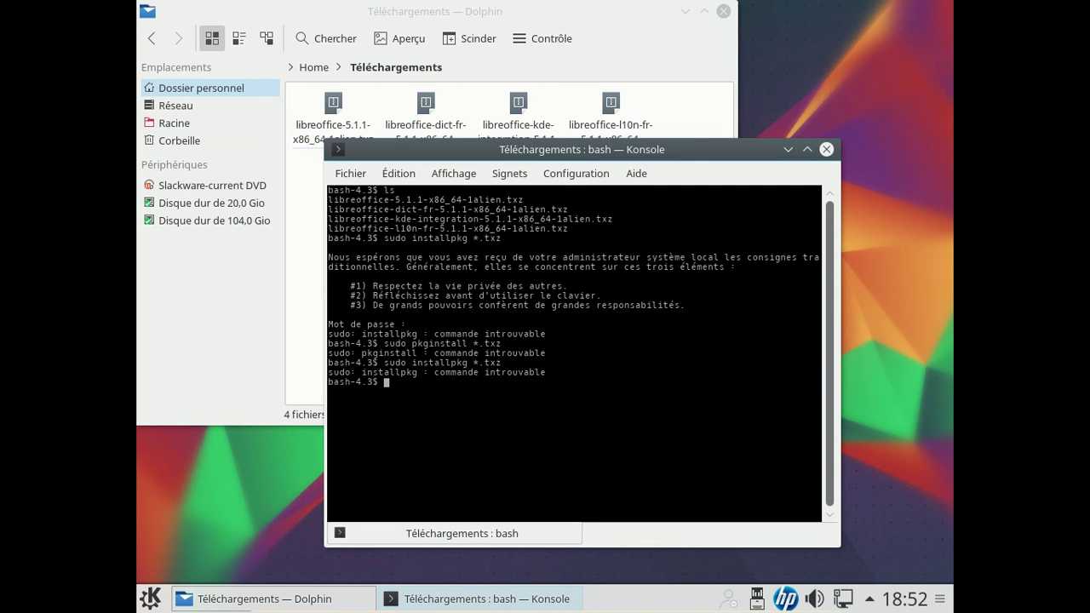
# Step: Try the package installation with sudo slackpkg *.txz
pyautogui.press('Up')
pyautogui.press('Up')
pyautogui.press('Left')
pyautogui.press('Left')
pyautogui.press('Left')
pyautogui.press('Left')
pyautogui.press('Left')
pyautogui.press('Left')
pyautogui.press('BackSpace')
pyautogui.press('BackSpace')
pyautogui.press('BackSpace')
pyautogui.press('BackSpace')
pyautogui.press('BackSpace')
pyautogui.press('BackSpace')
pyautogui.press('BackSpace')
pyautogui.press('BackSpace')
pyautogui.press('BackSpace')
pyautogui.press('BackSpace')
pyautogui.write('slackpkg')
pyautogui.press('Return')
pyautogui.press('Up')
pyautogui.press('Left')
pyautogui.press('Left')
pyautogui.press('Left')
pyautogui.press('Left')
pyautogui.press('Left')
pyautogui.press('Left')
pyautogui.press('Left')
pyautogui.press('Left')
pyautogui.press('Left')
pyautogui.press('Left')
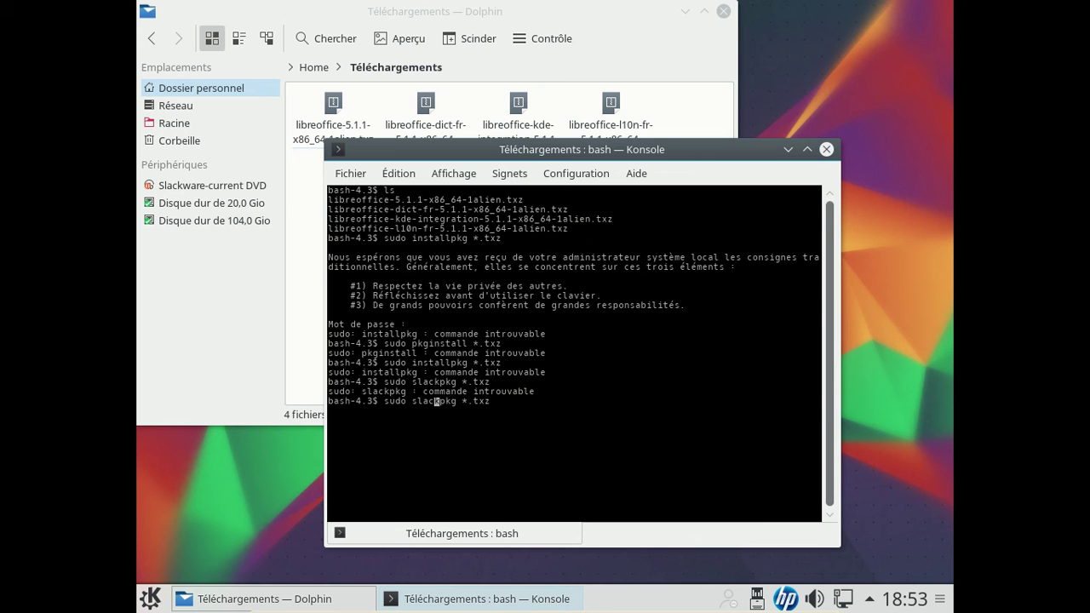
pyautogui.press('Down')
# Step: Switch the terminal to the root account with su, entering the root password
pyautogui.write('su')
pyautogui.press('Return')
pyautogui.press('Return')
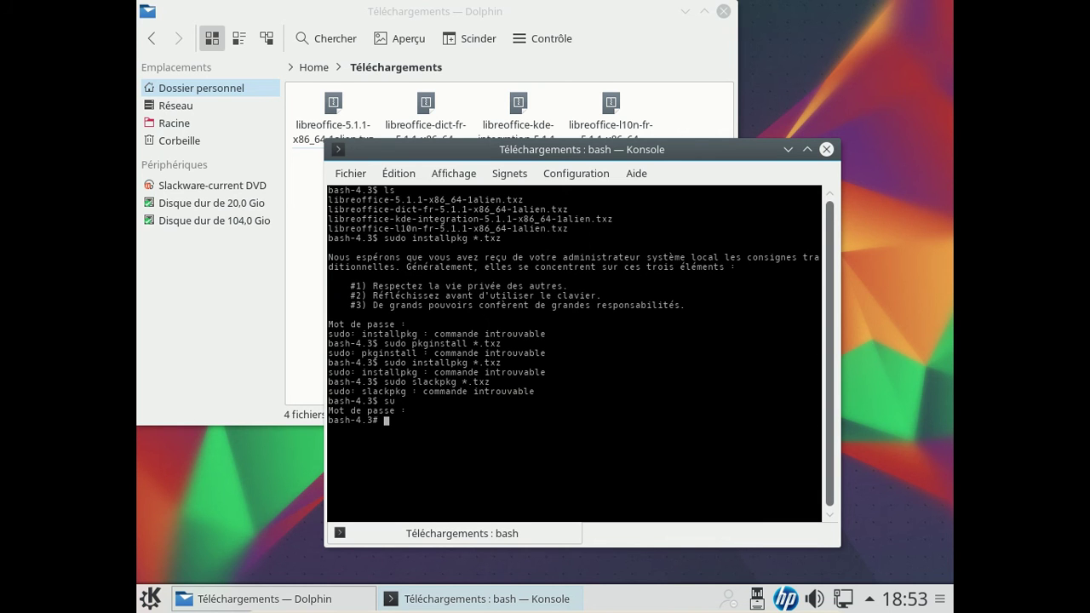
# Step: Install all downloaded LibreOffice packages as root with installpkg *.txz and minimise the Dolphin window
pyautogui.write('installpkg *.txz')
pyautogui.press('Return')
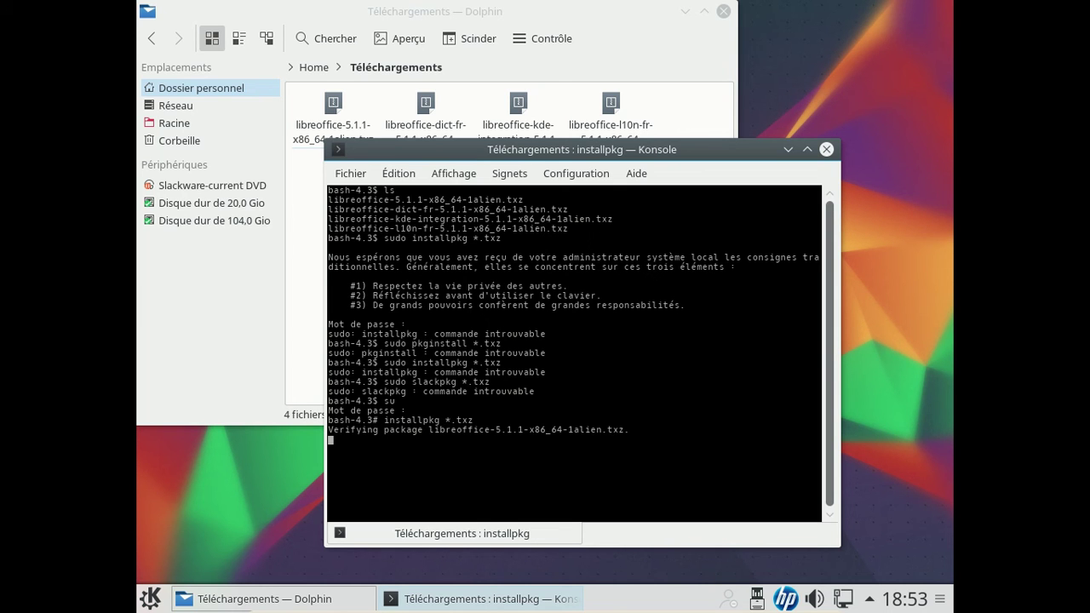
pyautogui.click(685, 11)
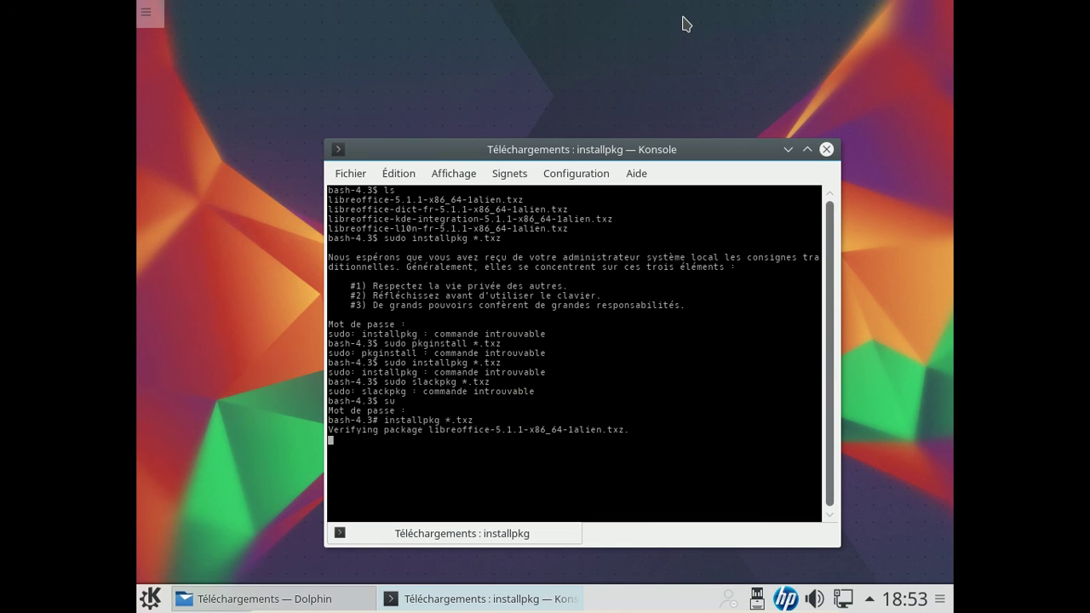
# Step: Look through the Système category of the application launcher and return to the category list
pyautogui.click(155, 598)
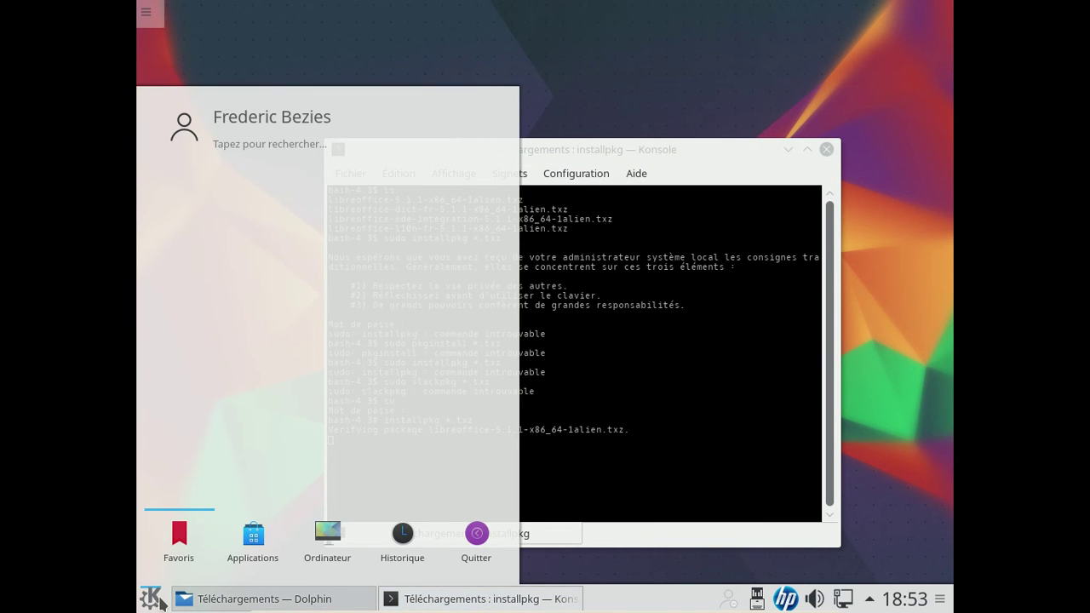
pyautogui.click(238, 545)
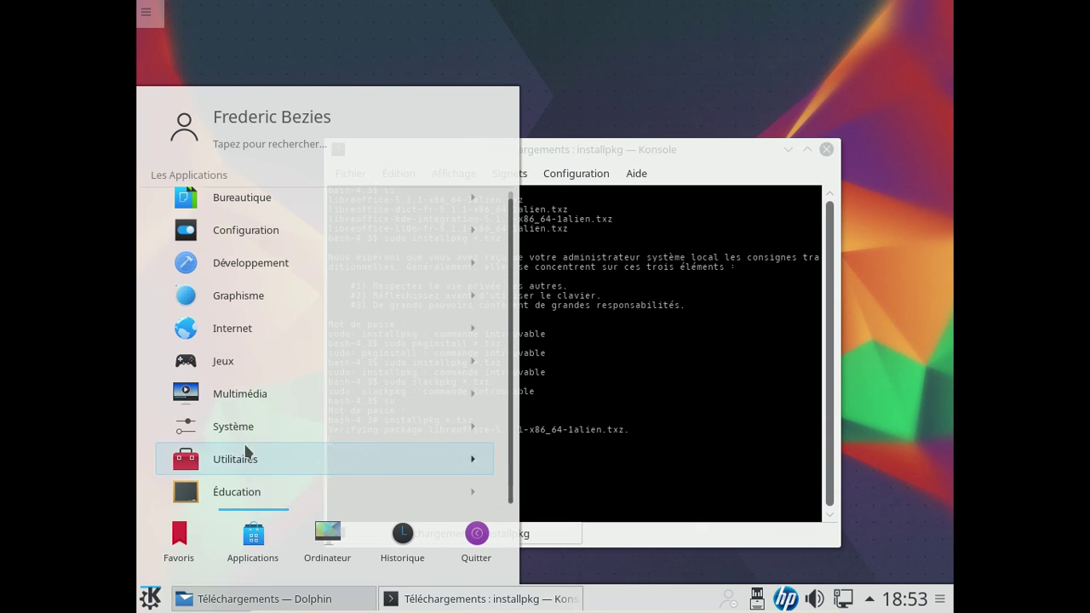
pyautogui.click(247, 434)
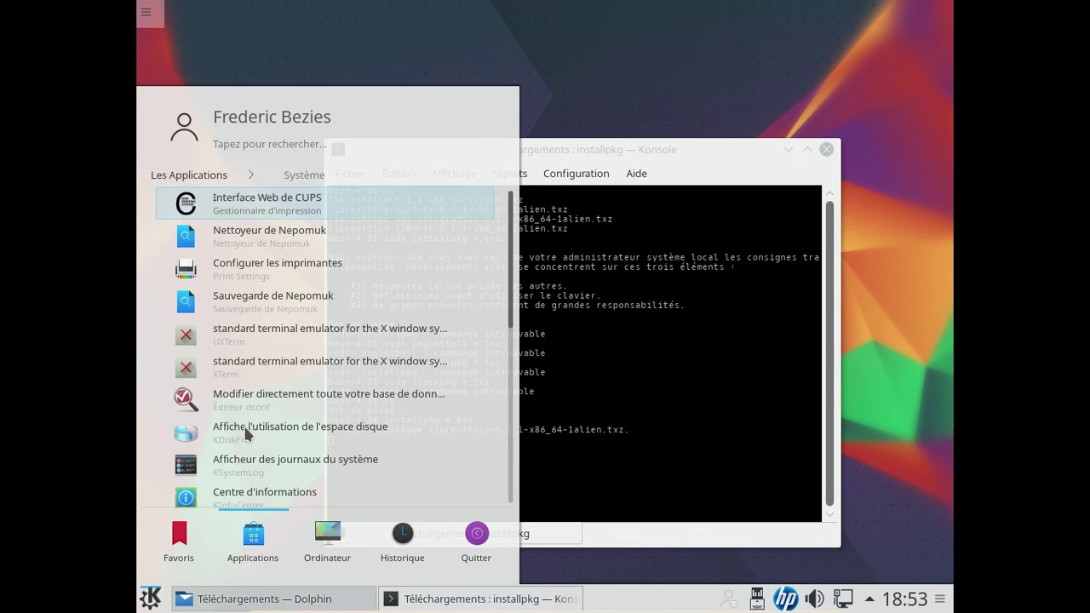
pyautogui.scroll(-5, 351, 255)
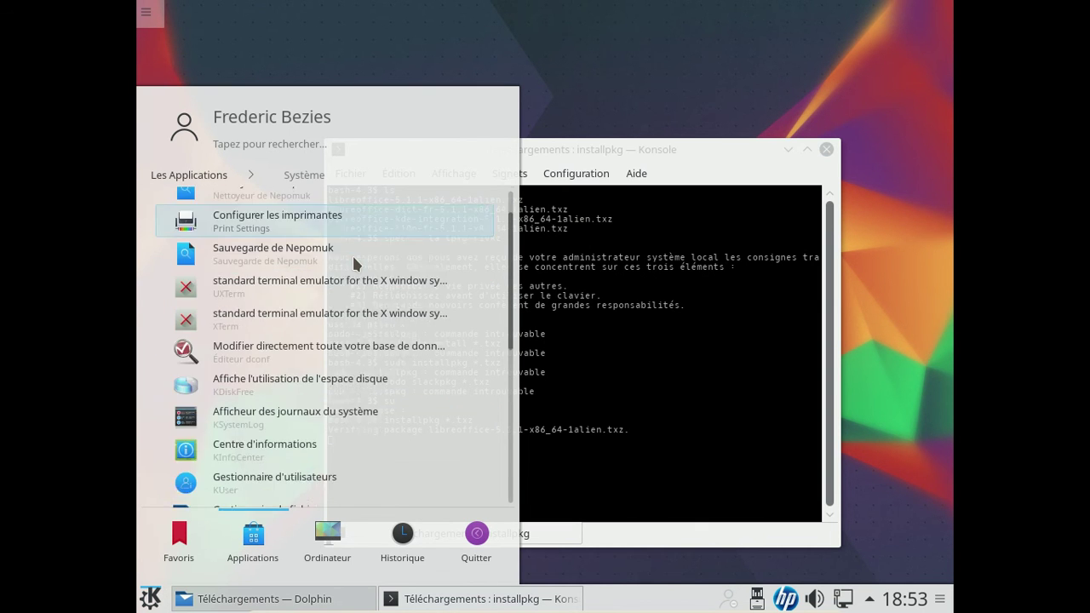
pyautogui.scroll(-3, 344, 321)
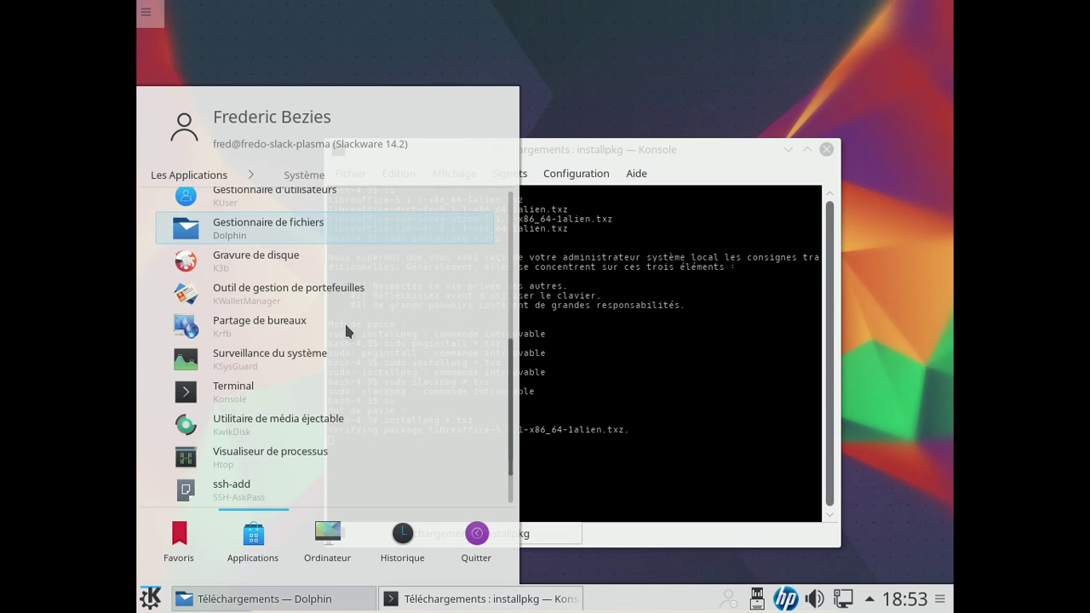
pyautogui.scroll(-2, 344, 325)
pyautogui.scroll(8, 345, 324)
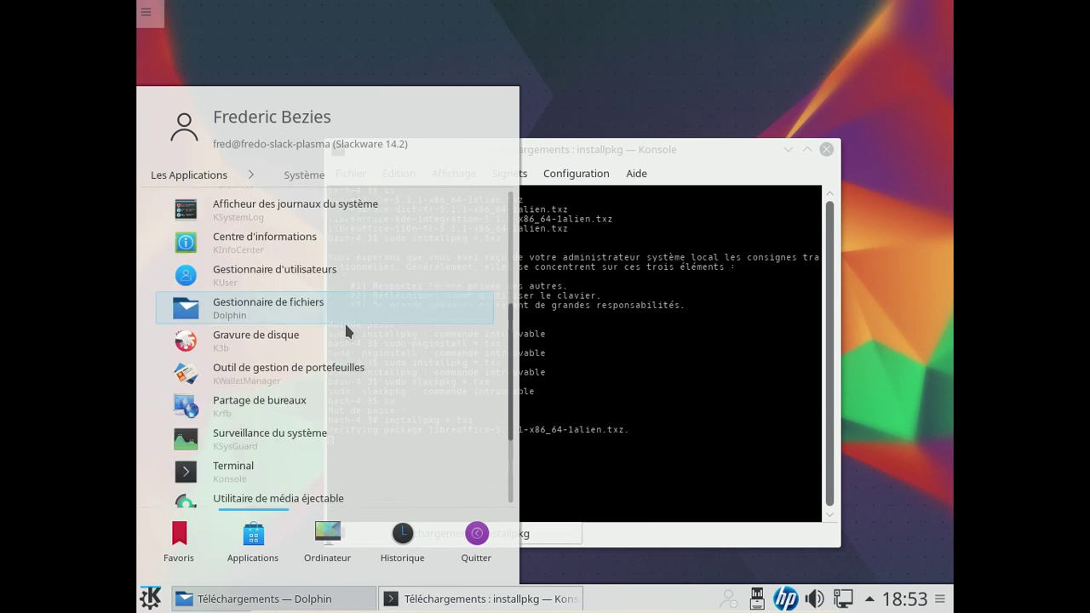
pyautogui.scroll(-5, 345, 330)
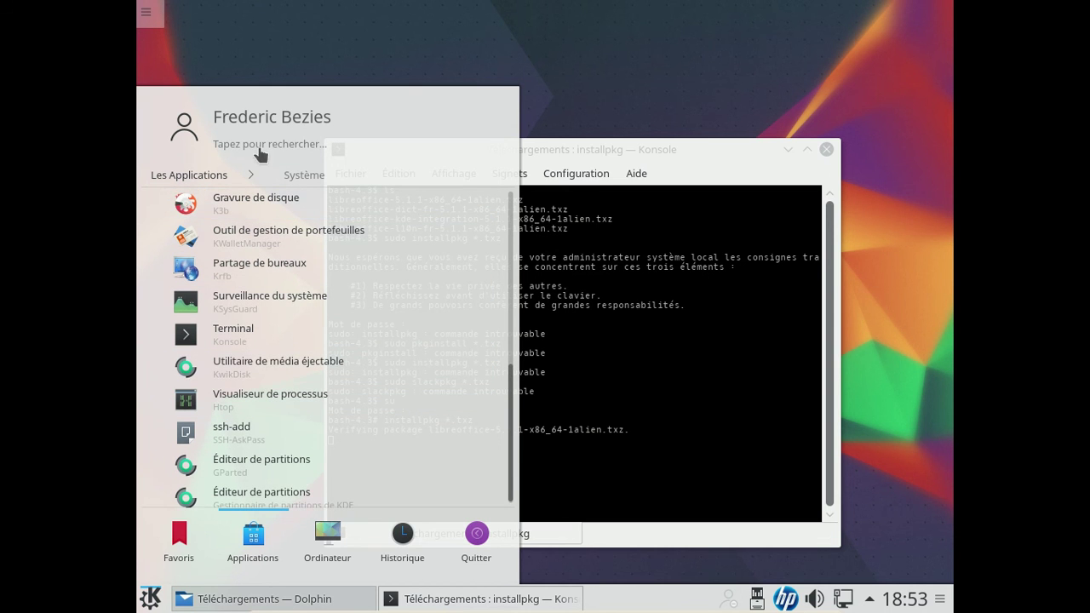
pyautogui.click(231, 178)
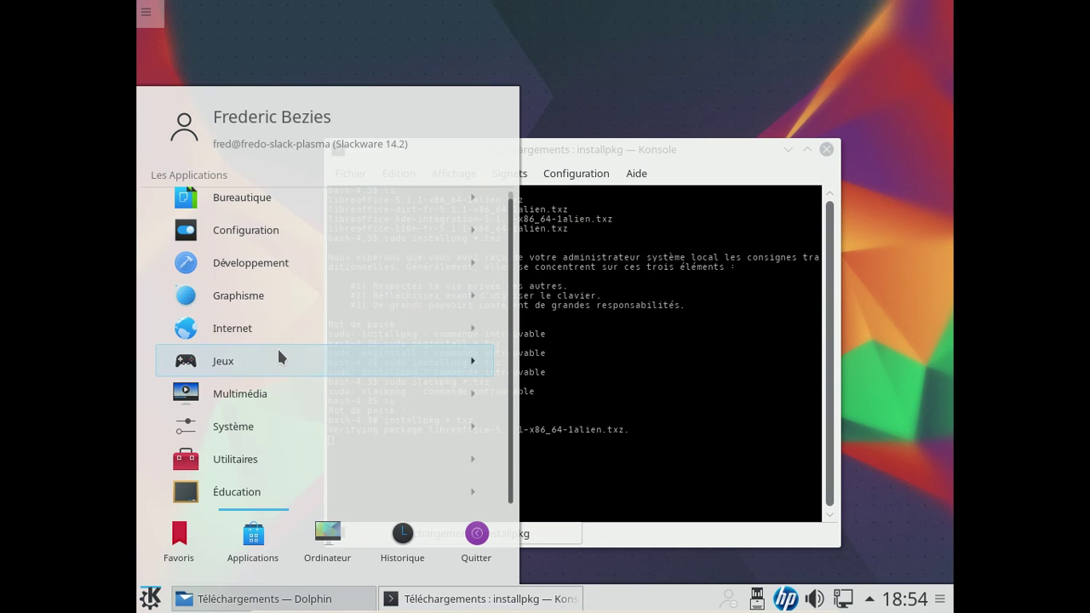
# Step: Open Configuration du système from the launcher's Ordinateur section and reposition the window
pyautogui.click(327, 537)
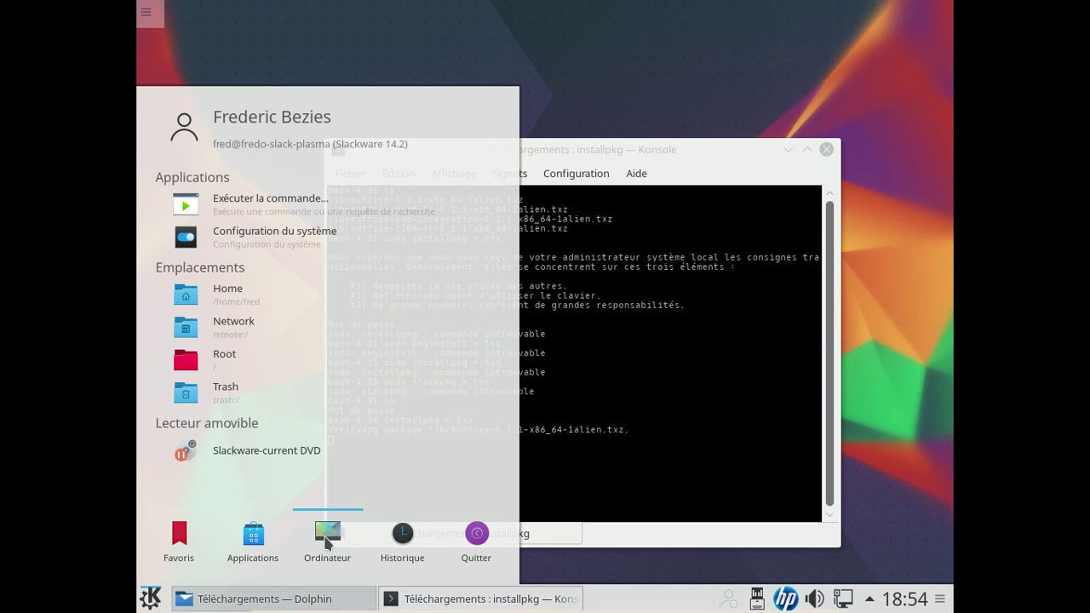
pyautogui.click(232, 237)
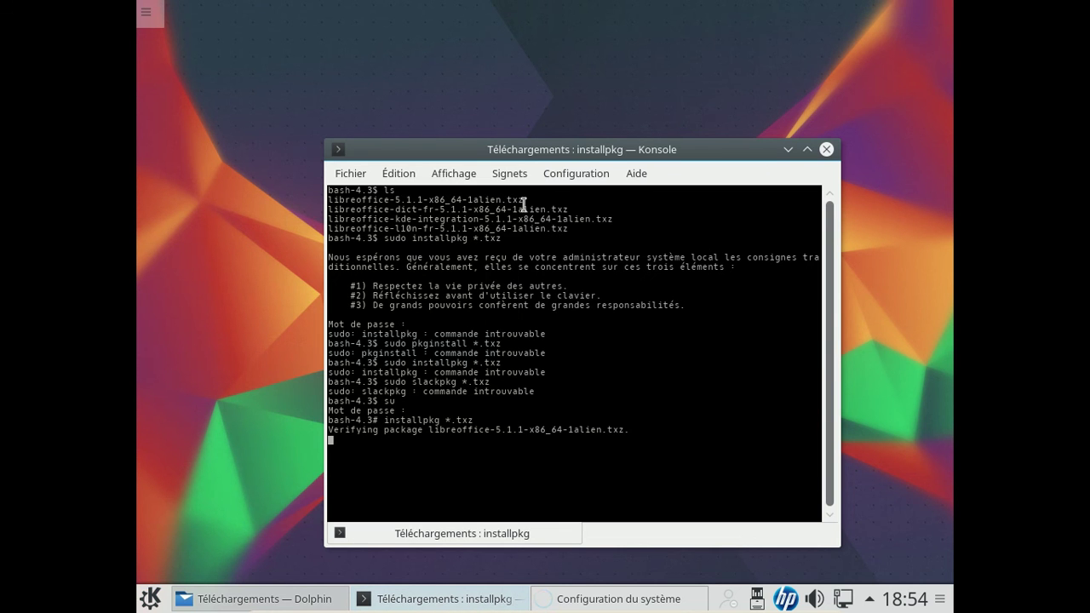
pyautogui.moveTo(564, 149); pyautogui.dragTo(530, 66)
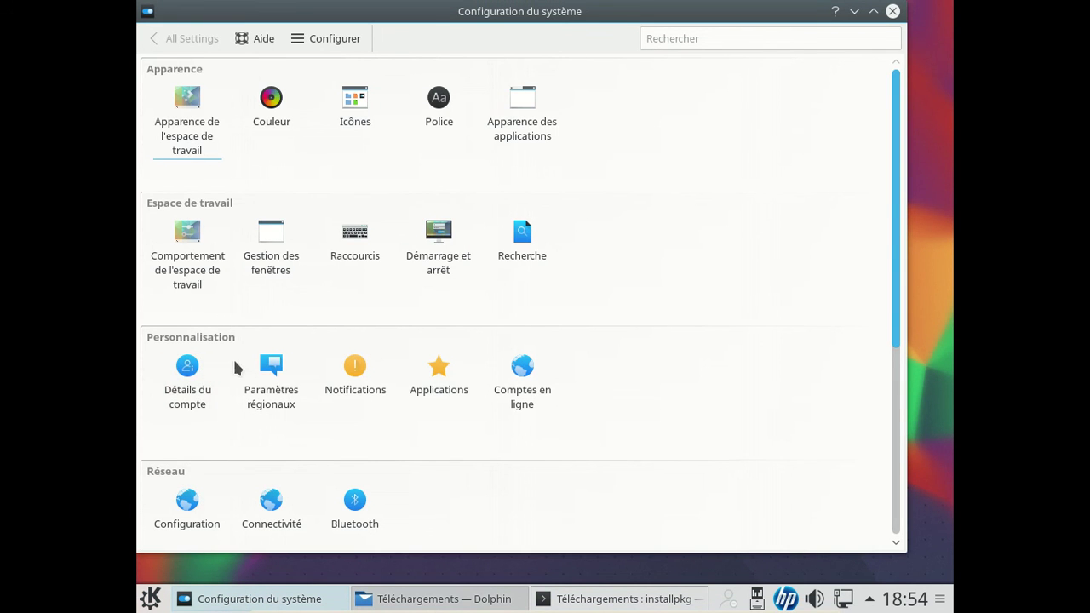
# Step: Open the keyboard settings under Périphériques d'entrée and set Verrouillage numérique au démarrage de KDE to Activé
pyautogui.moveTo(214, 272)
pyautogui.scroll(-5, 362, 281)
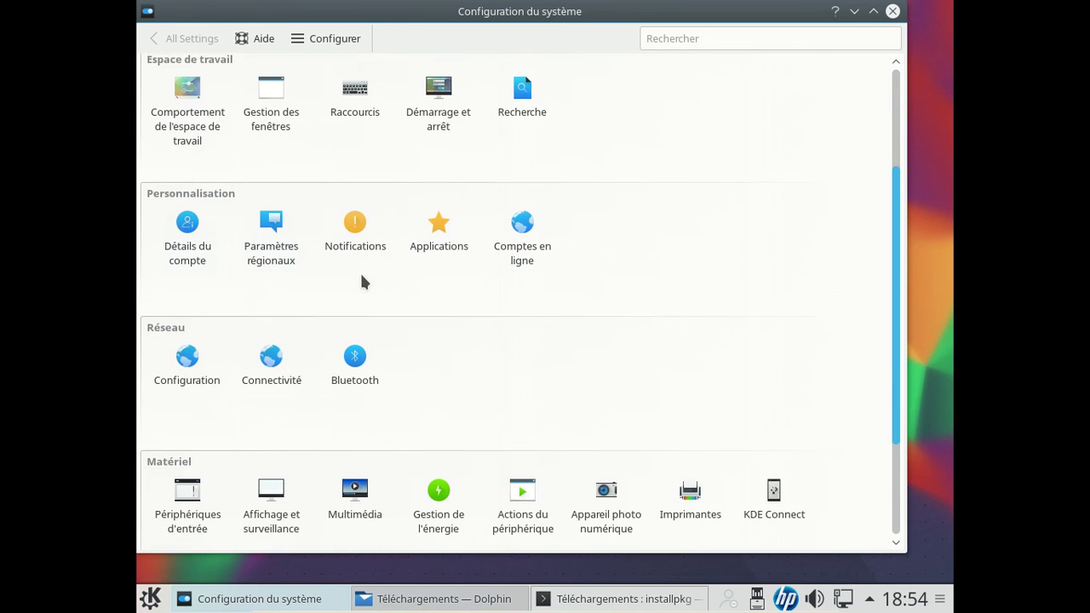
pyautogui.click(197, 442)
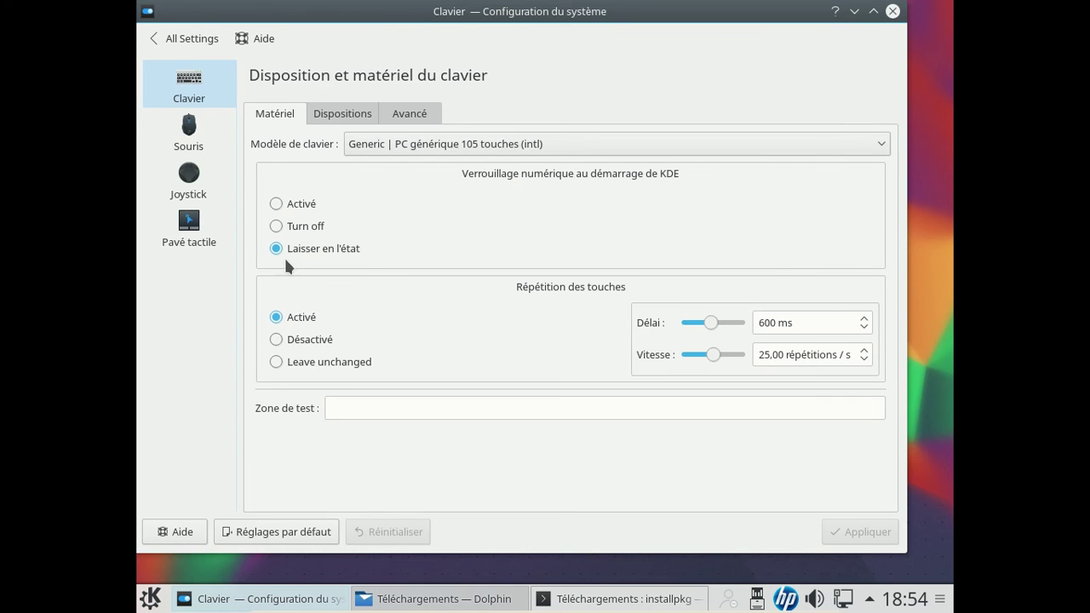
pyautogui.click(286, 204)
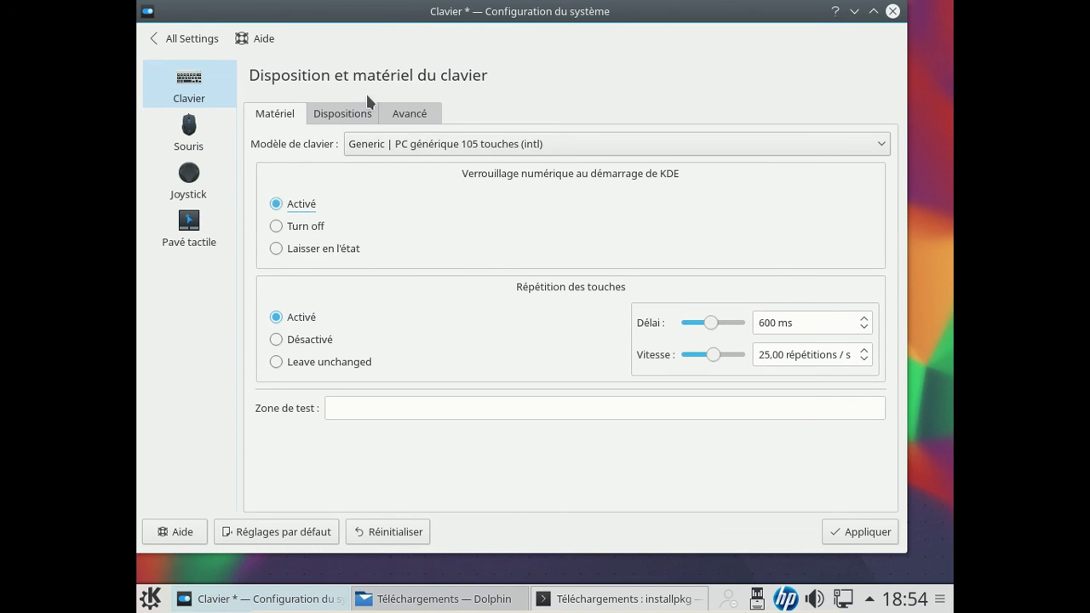
# Step: Check the keyboard's Dispositions settings and enable Configurer les options du clavier in the advanced settings
pyautogui.click(351, 113)
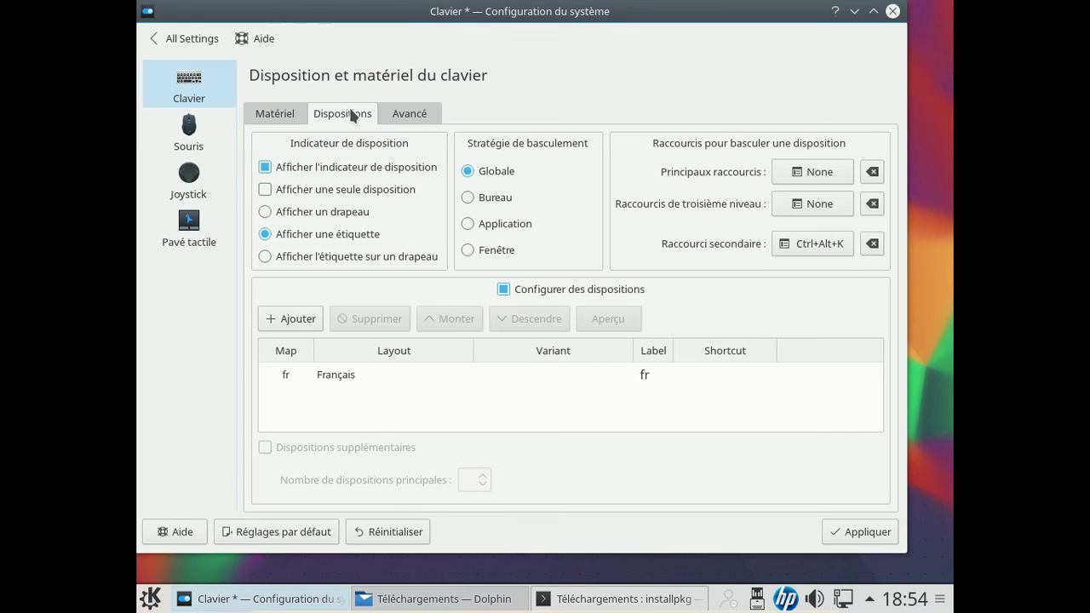
pyautogui.click(422, 115)
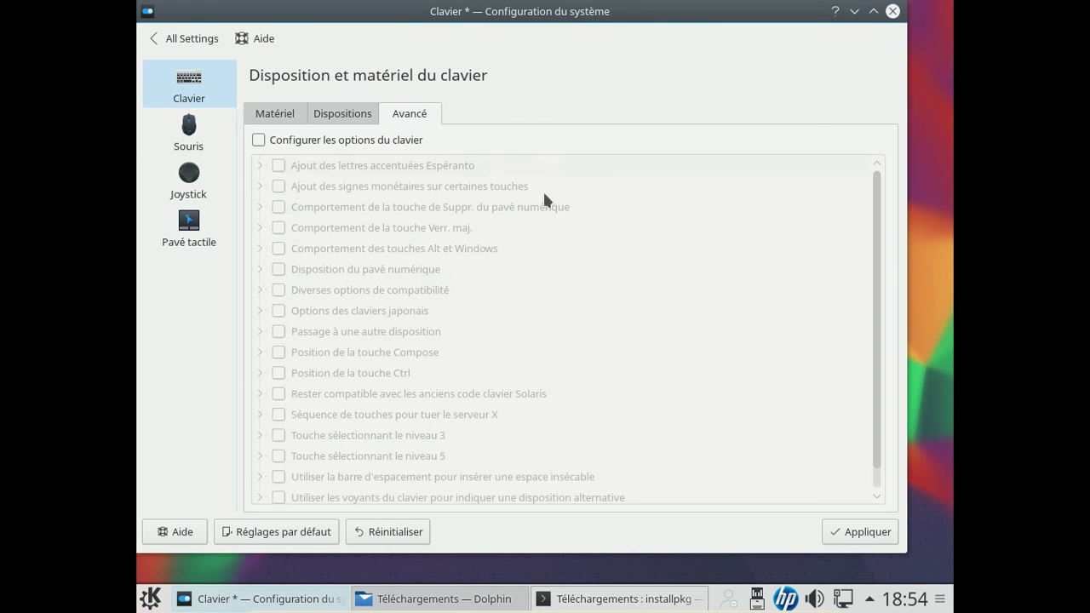
pyautogui.click(258, 140)
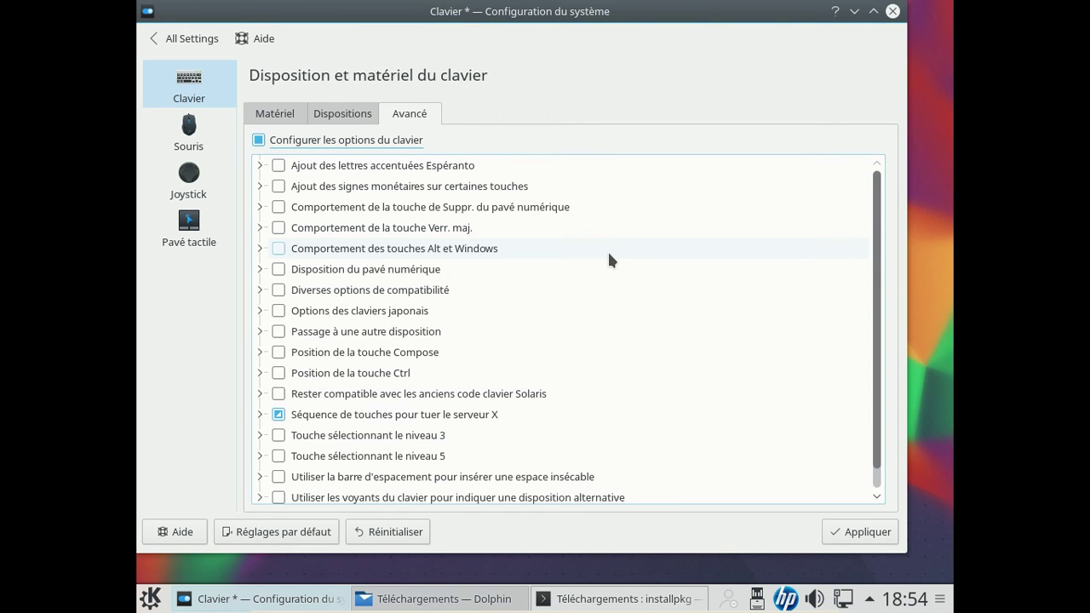
# Step: Look through the advanced keyboard options, including Comportement de la touche Verr. maj., and apply the keyboard settings
pyautogui.scroll(-1, 609, 257)
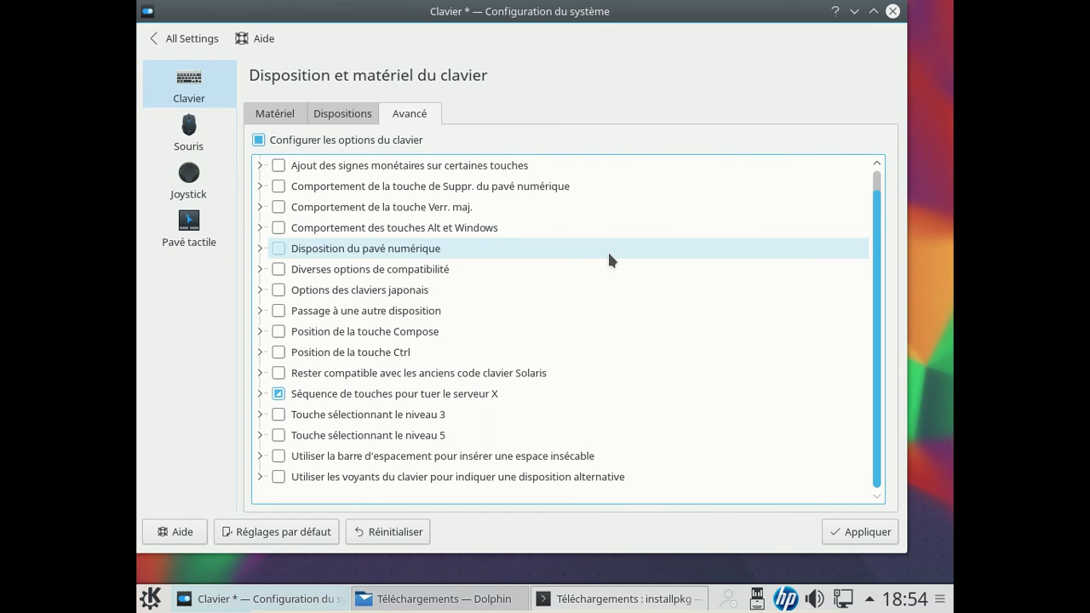
pyautogui.scroll(1, 609, 258)
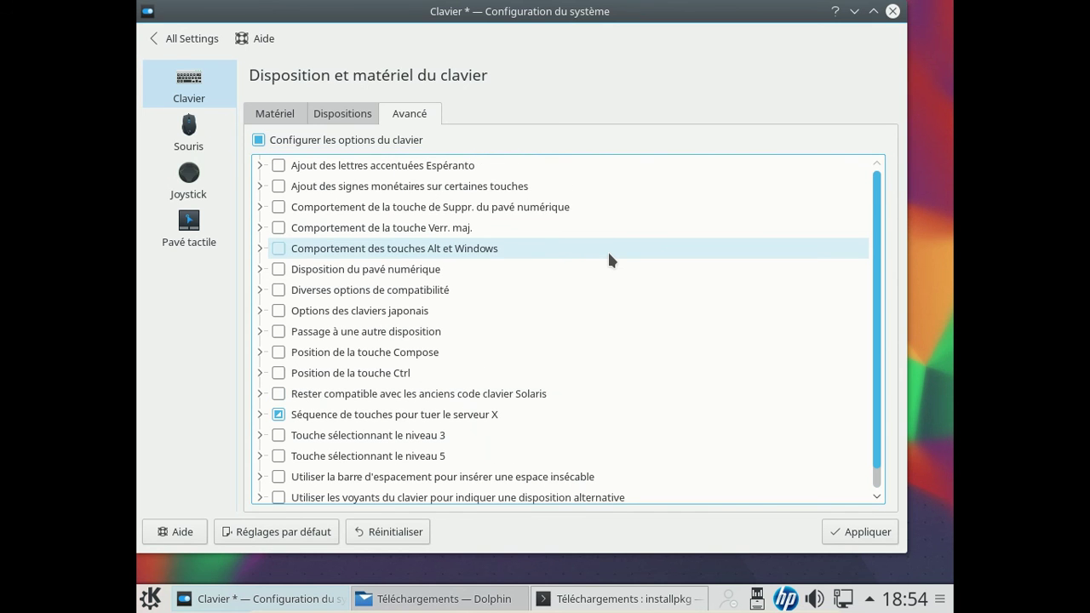
pyautogui.click(260, 229)
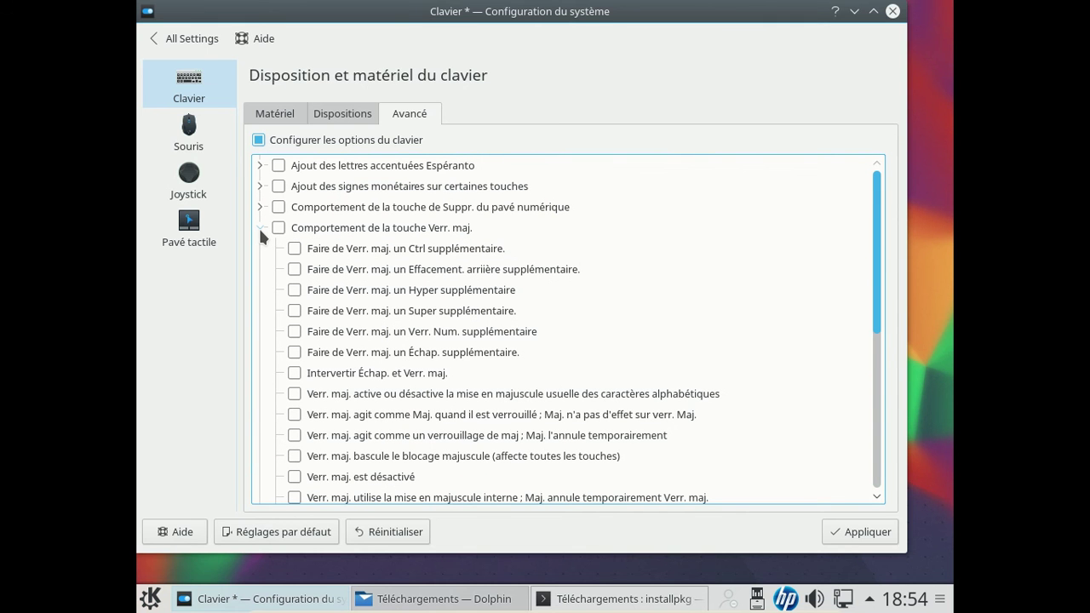
pyautogui.click(260, 228)
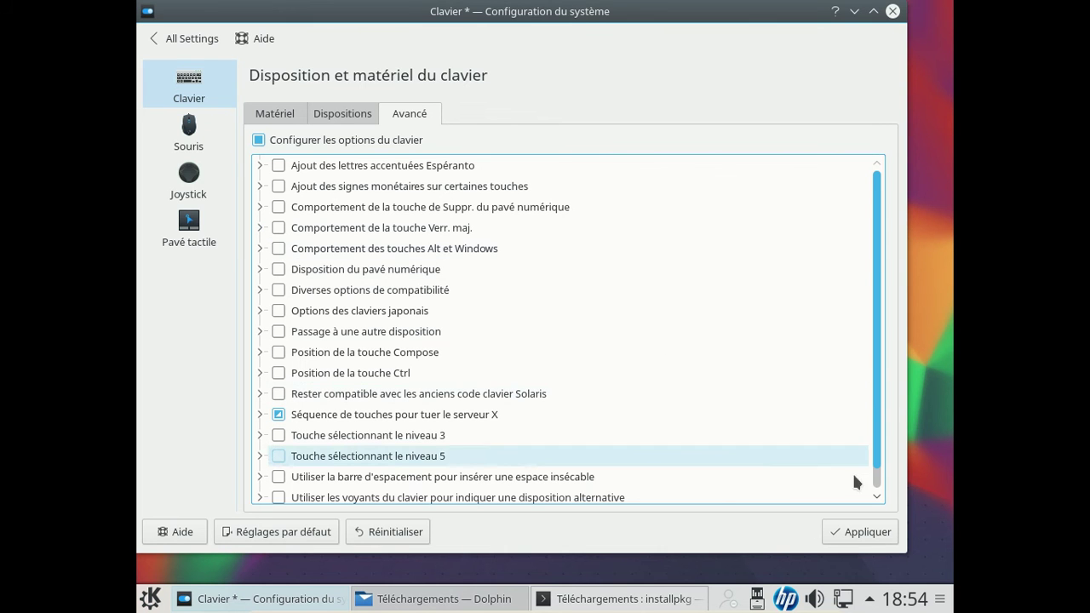
pyautogui.click(843, 532)
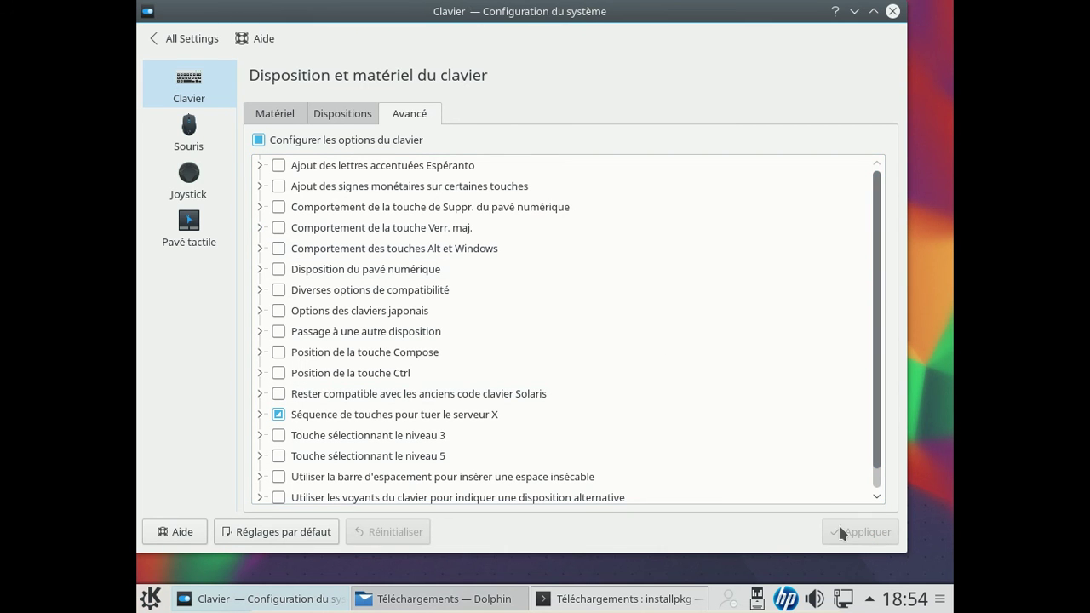
# Step: Check the LibreOffice package installation in the terminal and review the keyboard's Dispositions and Matériel settings
pyautogui.click(566, 599)
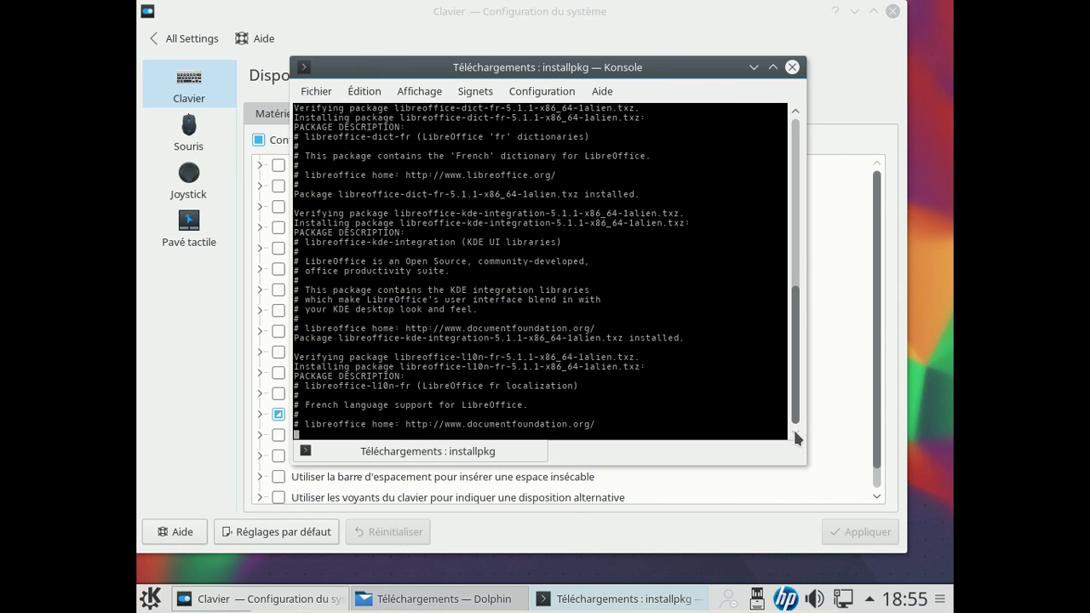
pyautogui.click(572, 7)
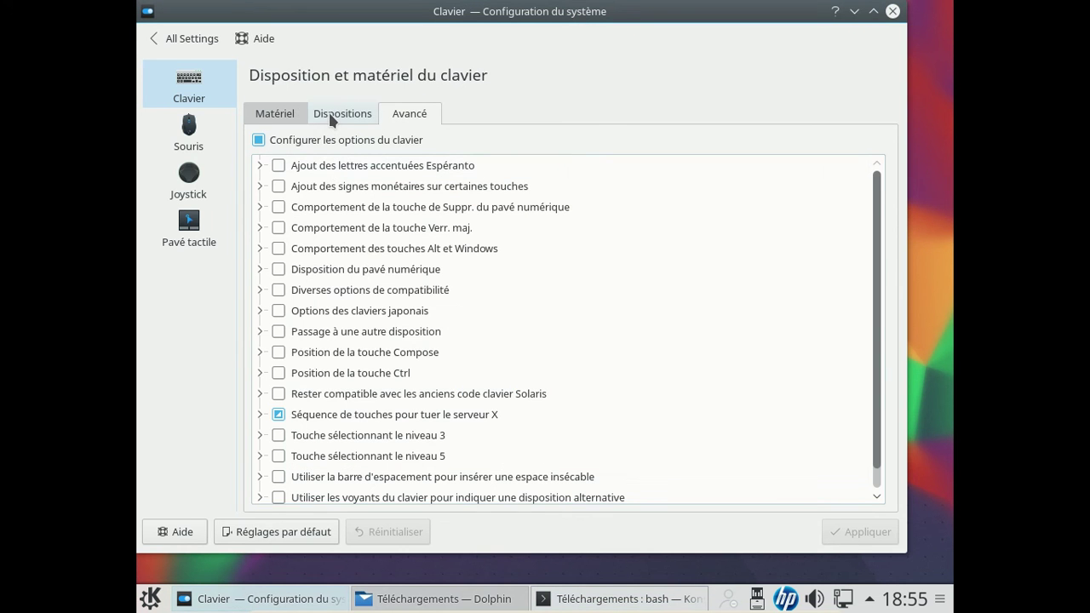
pyautogui.click(329, 113)
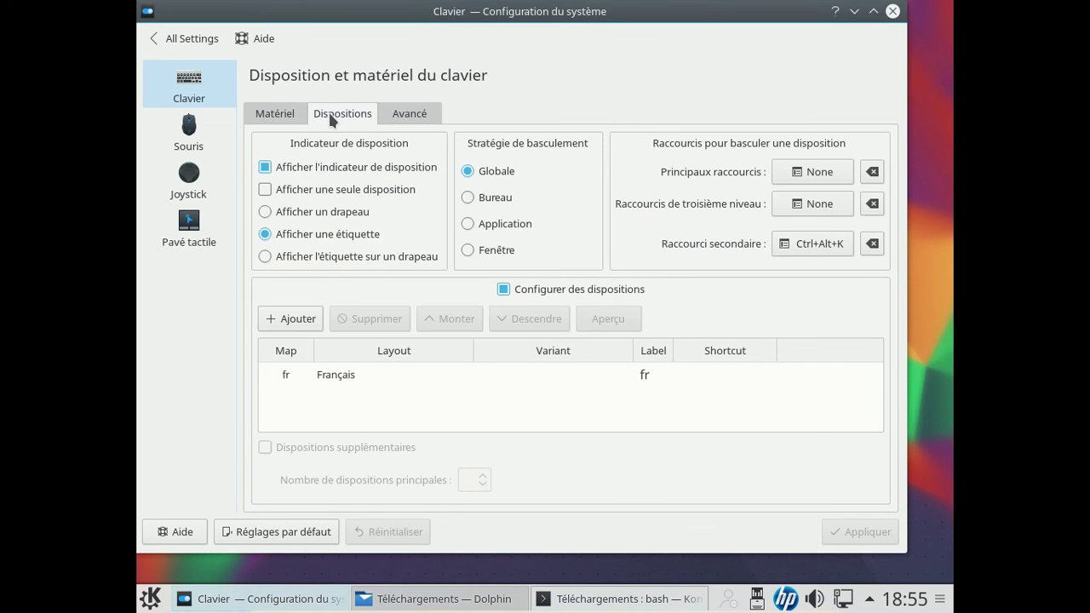
pyautogui.click(253, 115)
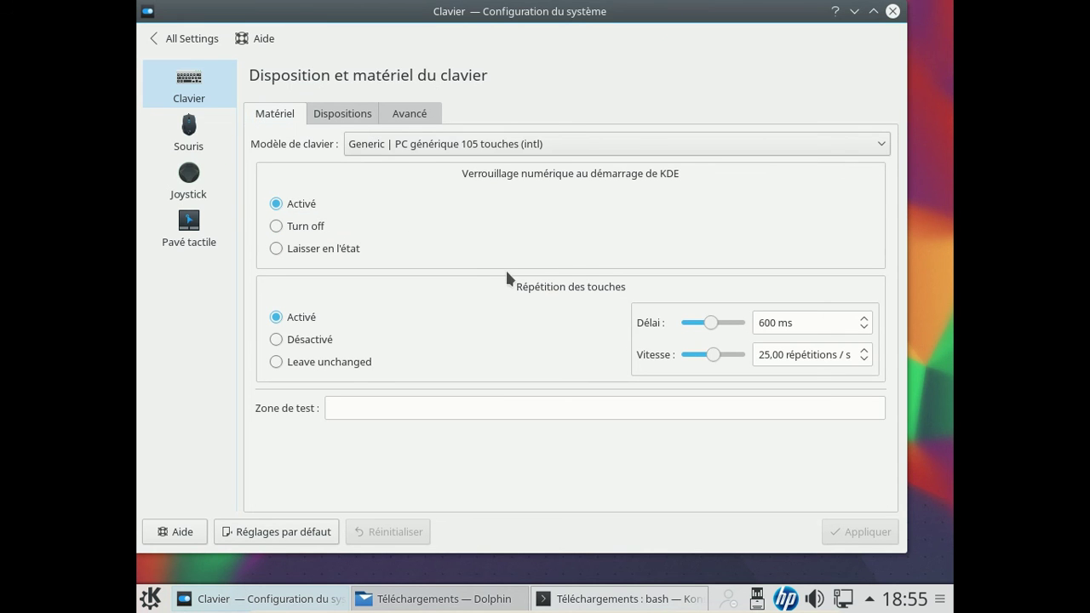
# Step: View the Souris, Joystick and Pavé tactile settings and return to the settings overview, discarding the touchpad changes
pyautogui.click(188, 149)
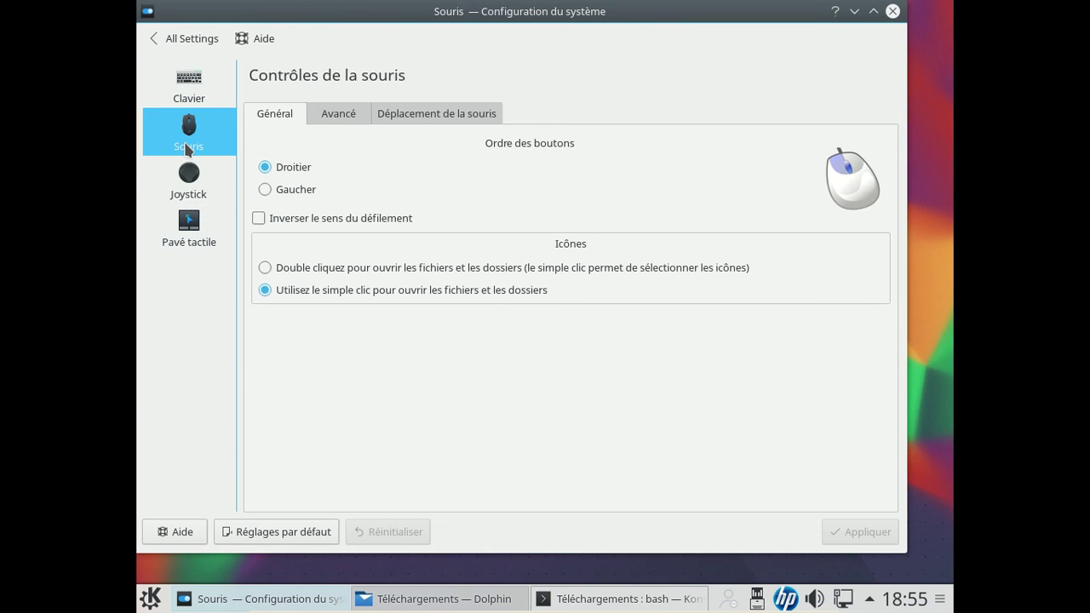
pyautogui.click(179, 182)
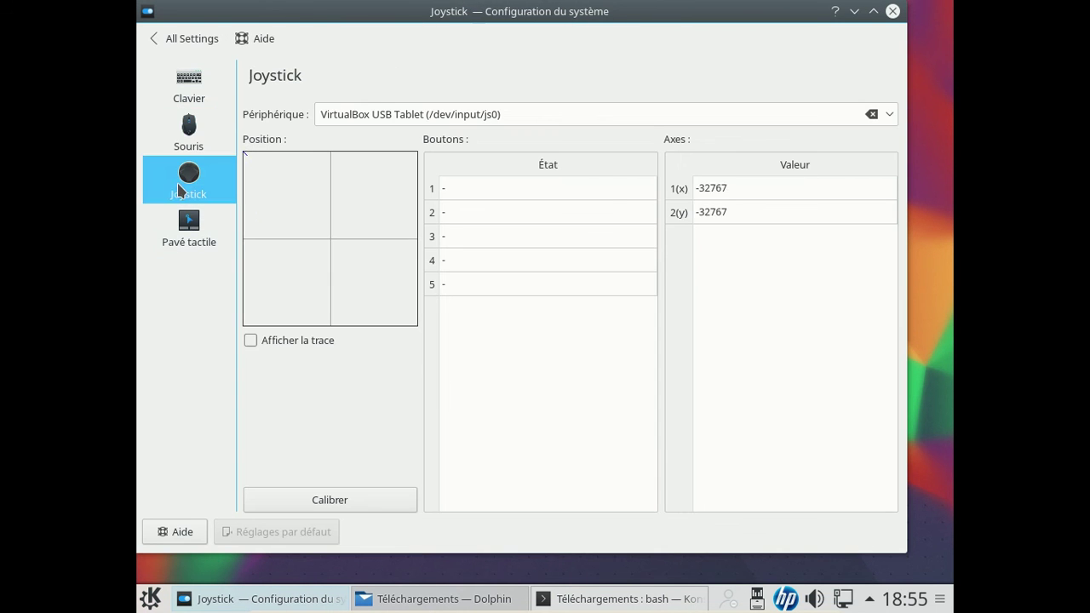
pyautogui.click(191, 242)
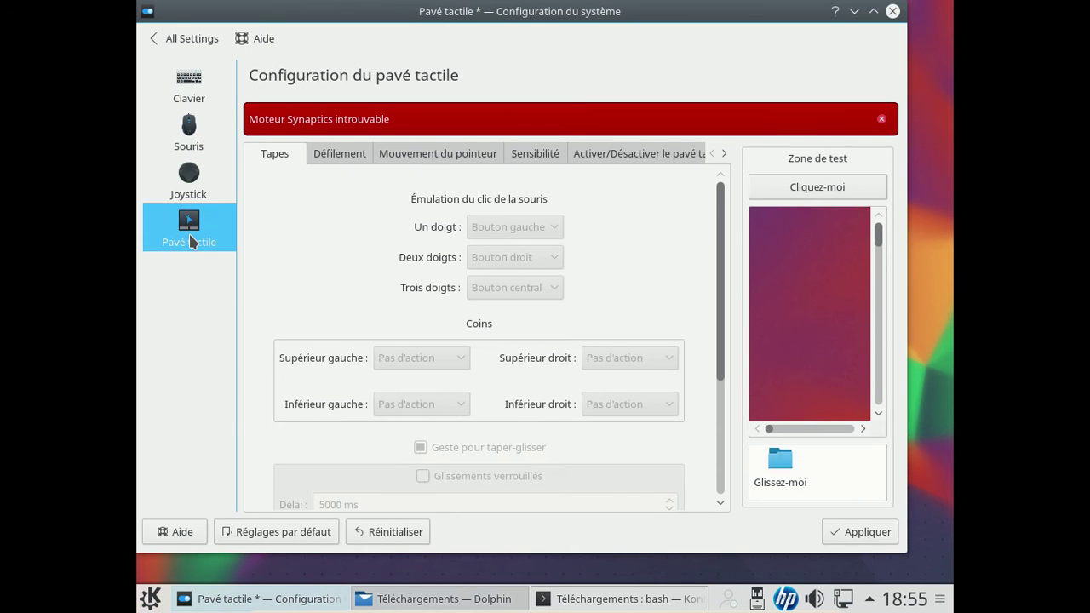
pyautogui.click(168, 46)
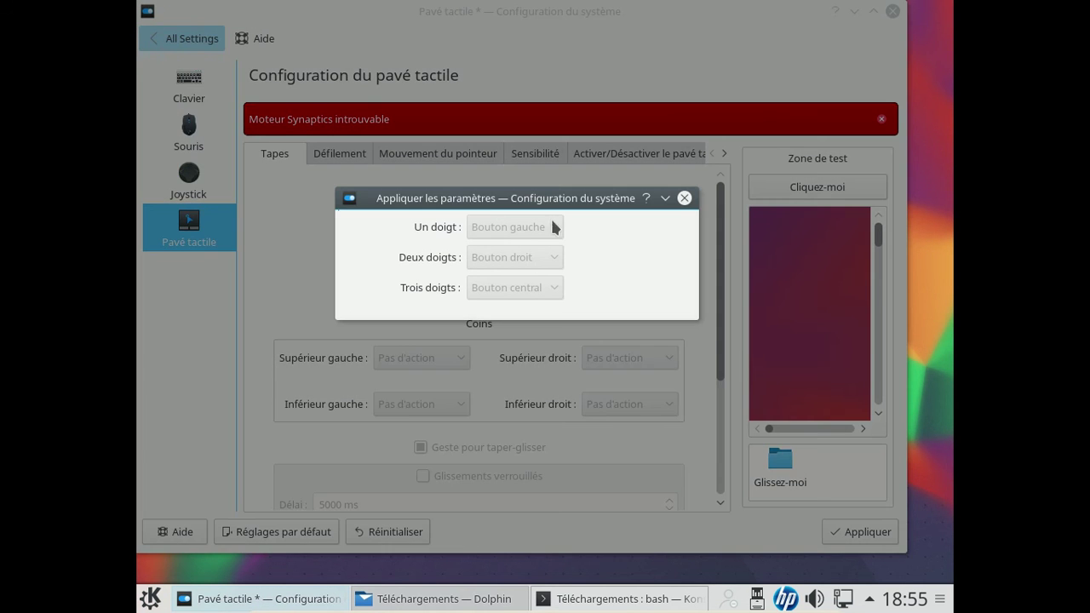
pyautogui.click(683, 199)
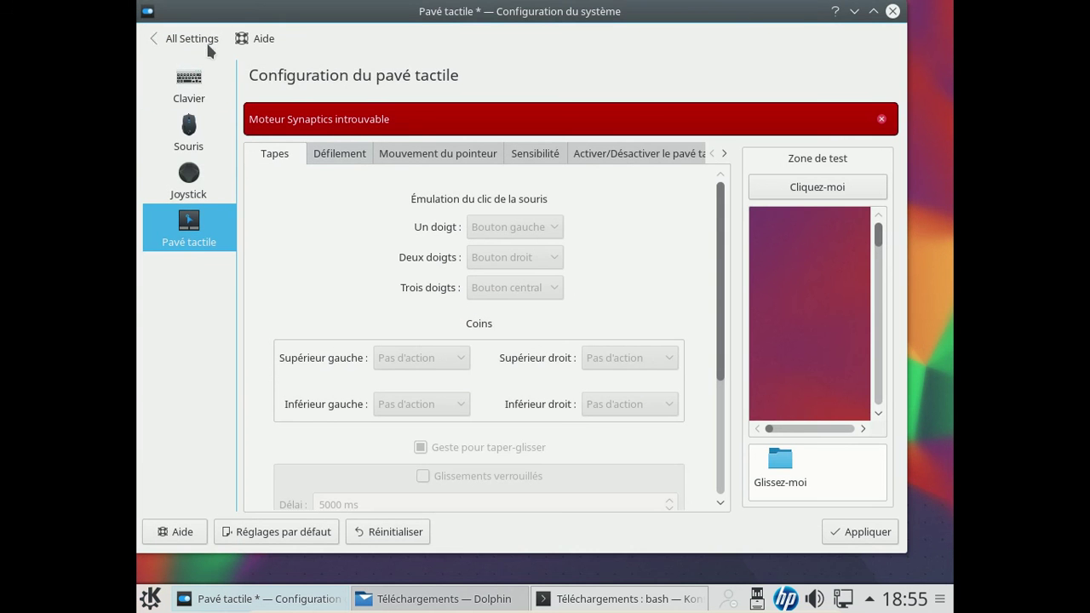
pyautogui.click(170, 39)
pyautogui.click(545, 298)
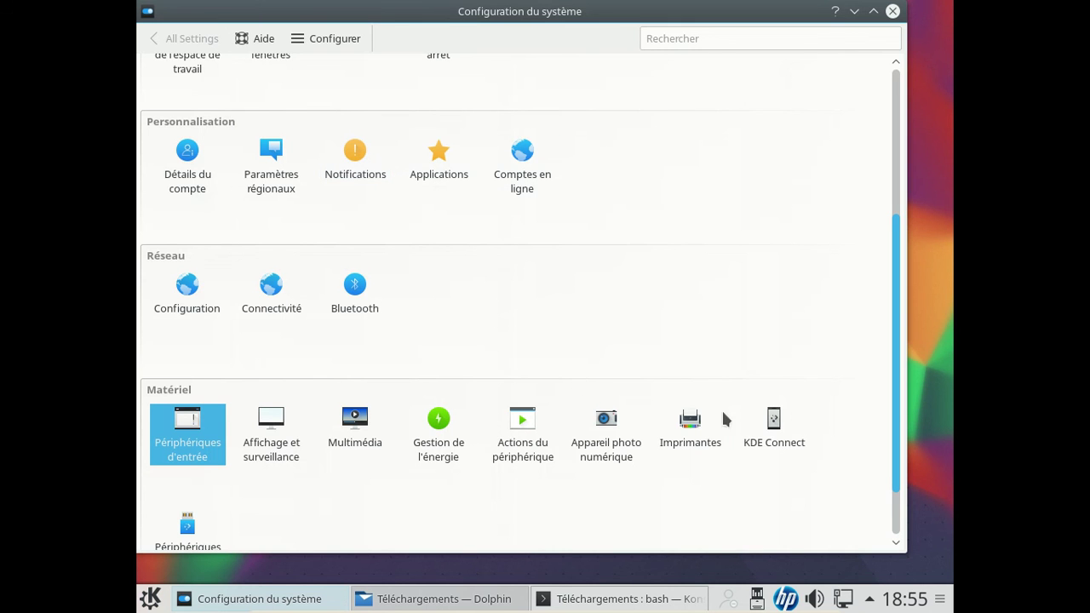
# Step: View the KDE Connect settings and return to the Apparence section of the settings overview
pyautogui.click(773, 426)
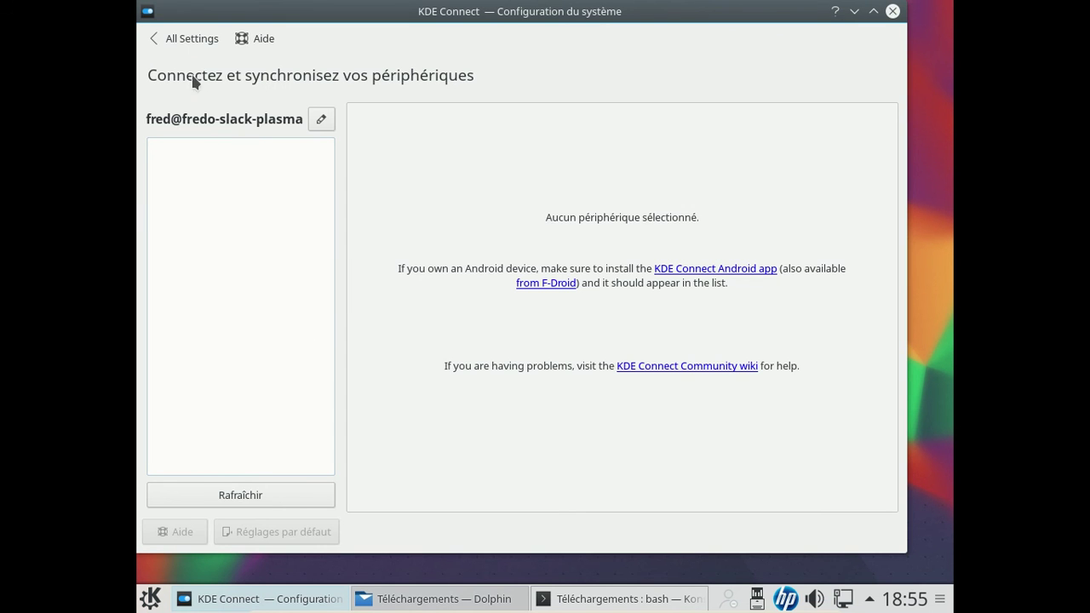
pyautogui.click(162, 39)
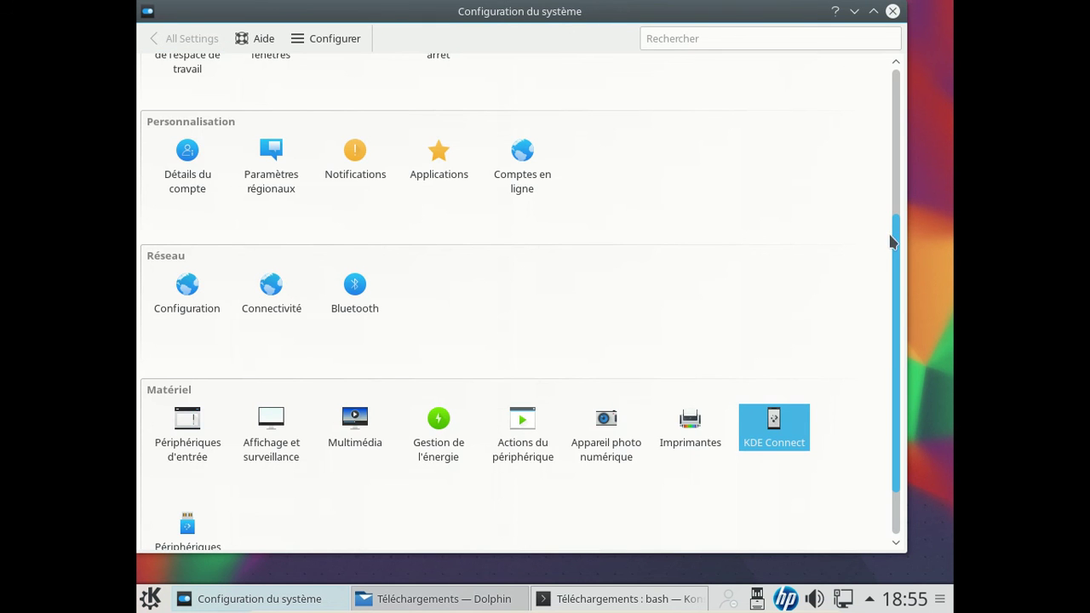
pyautogui.scroll(5, 877, 205)
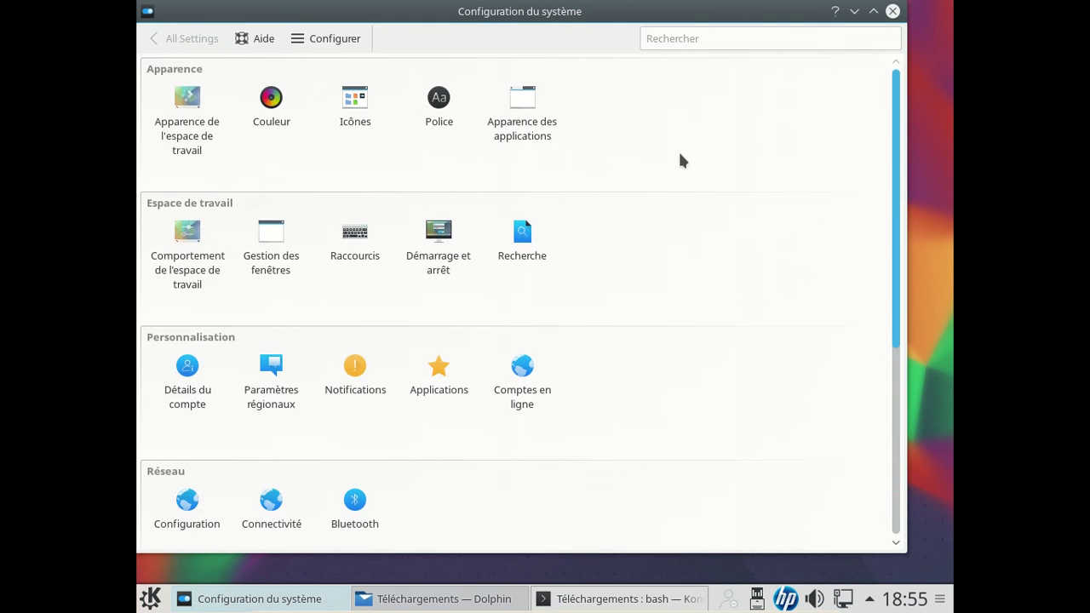
# Step: Open the Couleur settings, preview the Zion colour scheme and select Breeze again
pyautogui.click(255, 111)
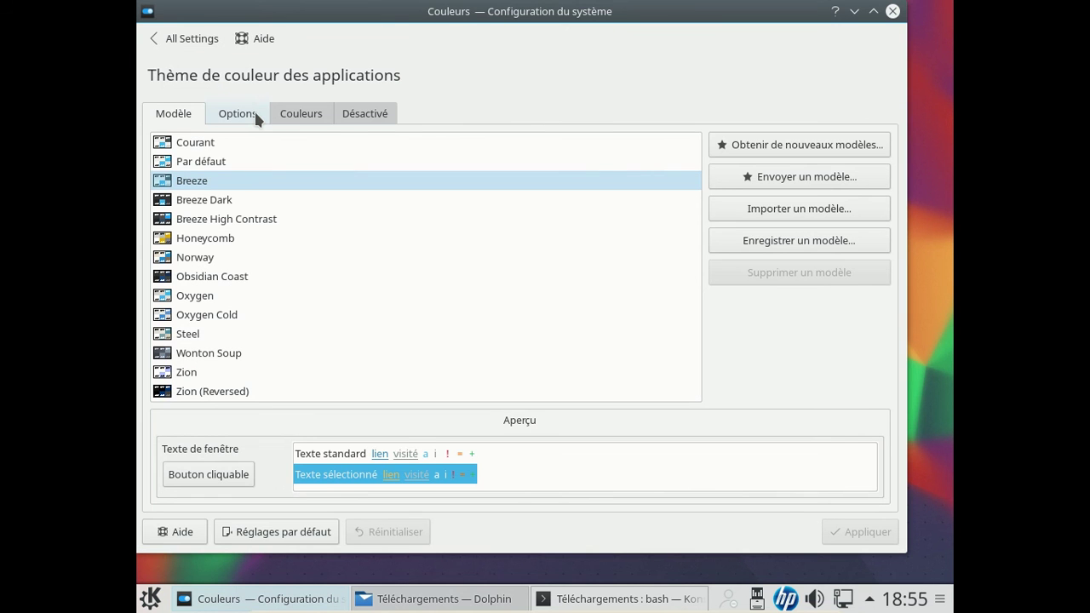
pyautogui.click(289, 373)
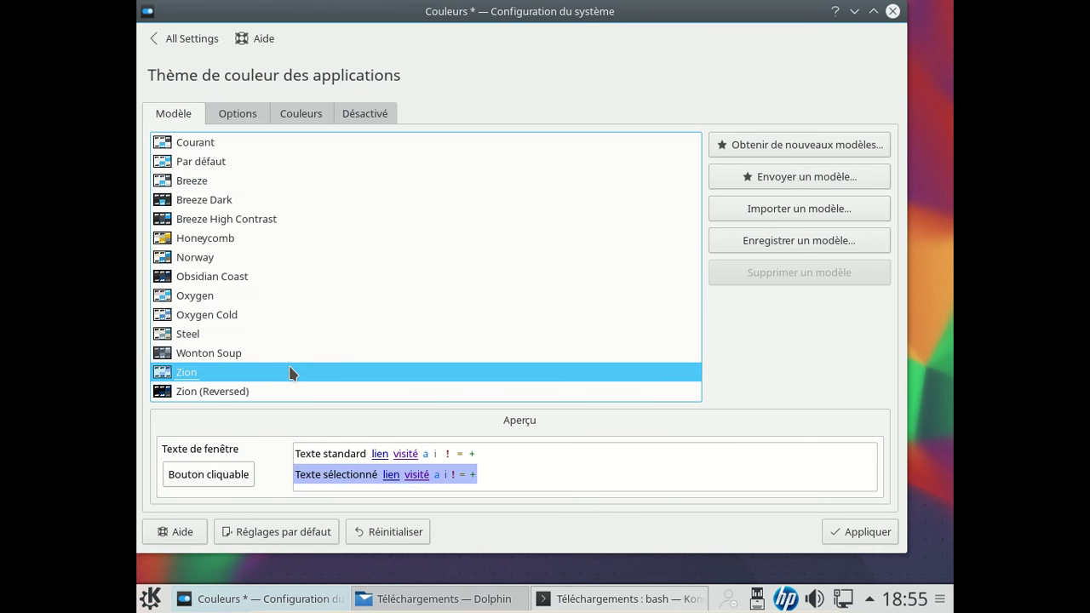
pyautogui.click(207, 188)
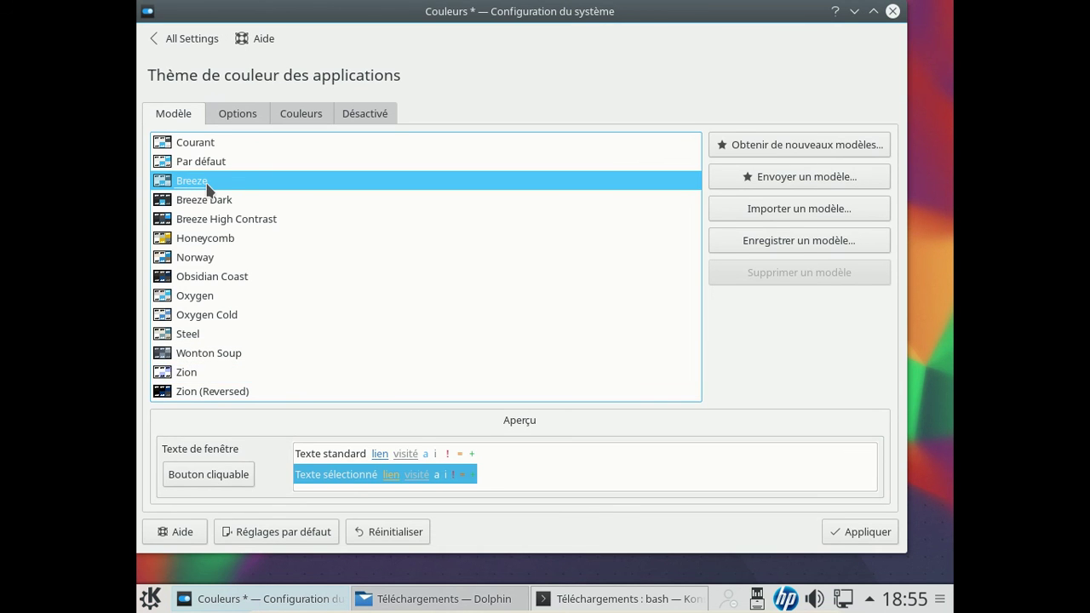
# Step: Review the colour theme's Options, Couleurs and Désactivé settings and return to the settings overview, applying the changes
pyautogui.click(231, 117)
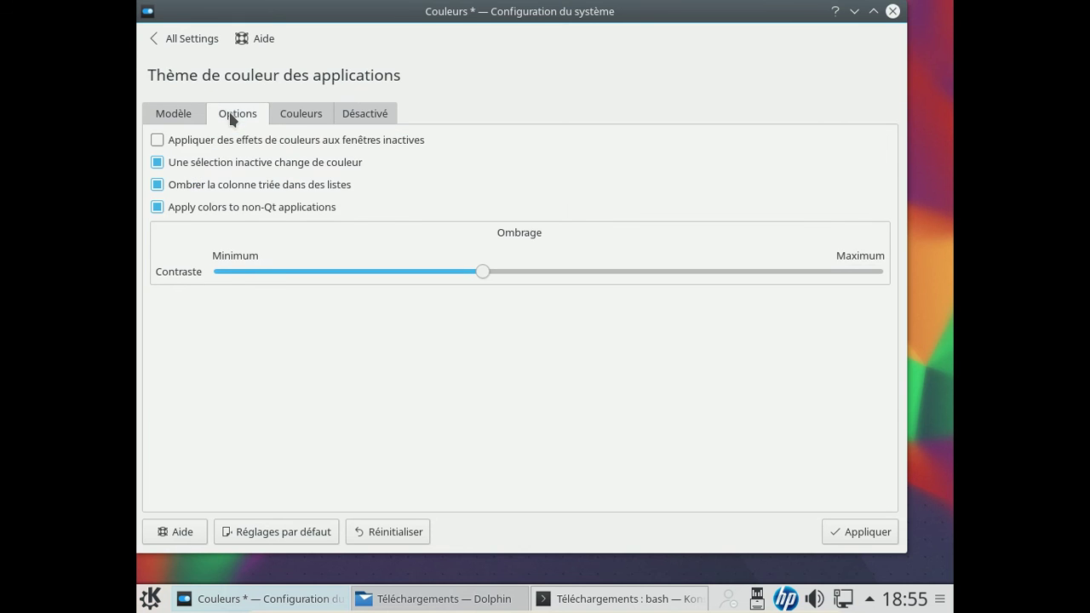
pyautogui.click(302, 116)
pyautogui.click(378, 116)
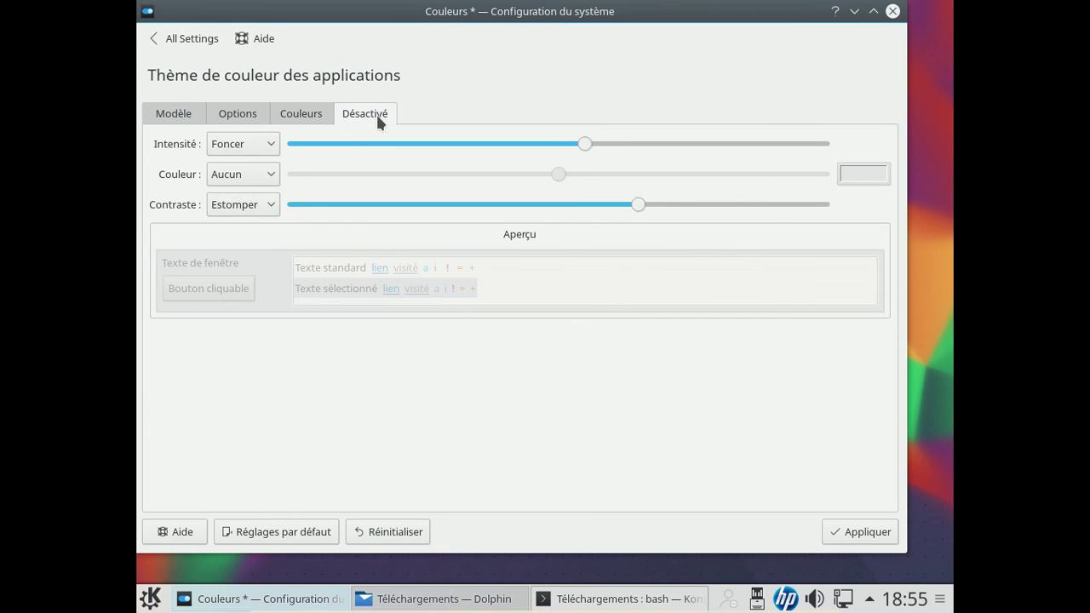
pyautogui.click(185, 37)
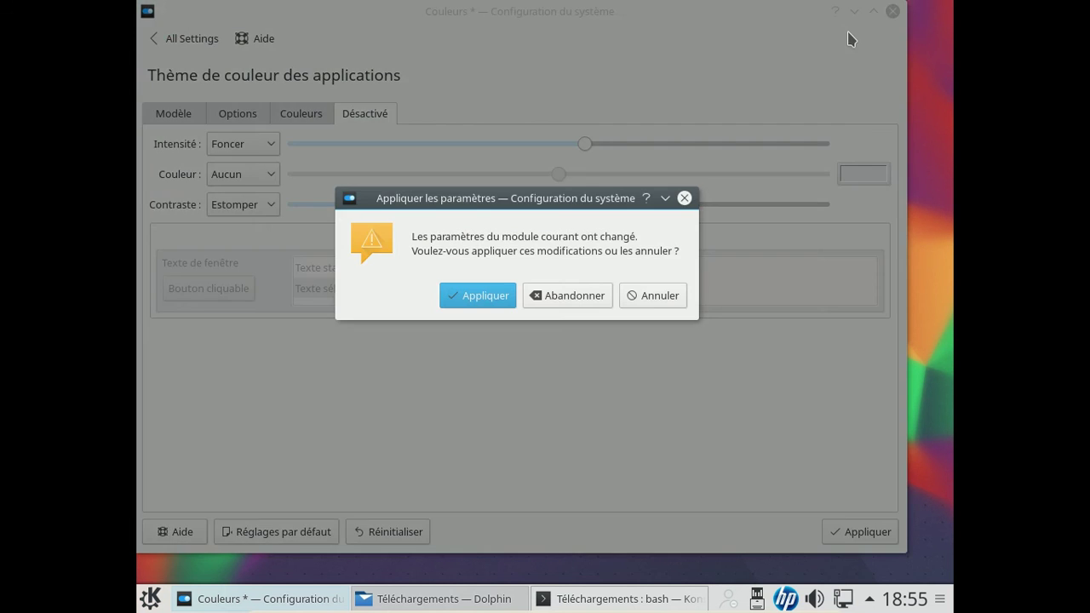
pyautogui.click(491, 297)
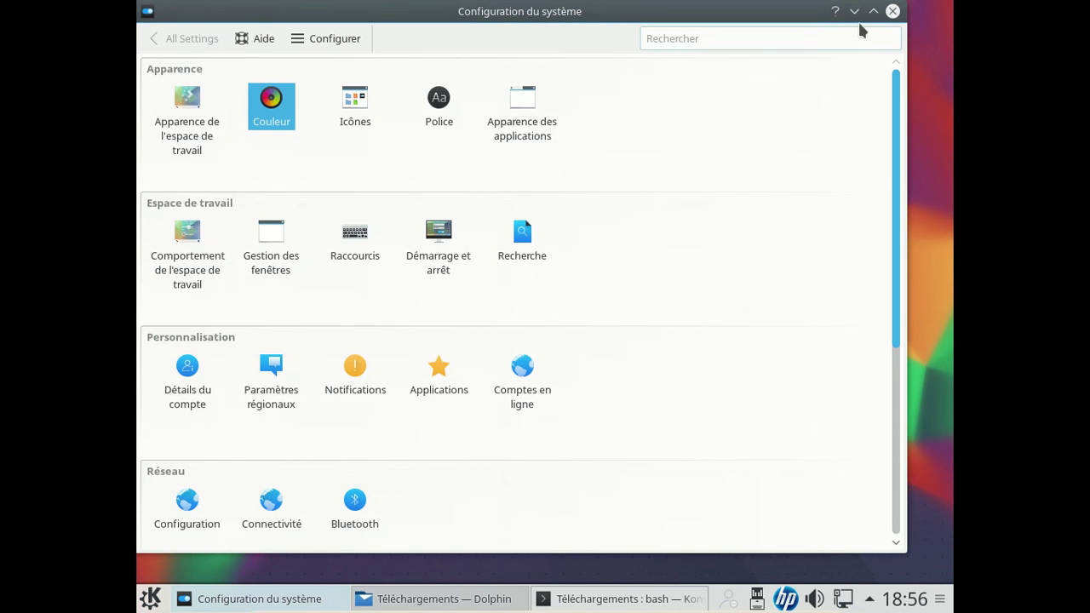
# Step: Close Configuration du système, exit the root shell with "exit" and close the Konsole window
pyautogui.click(893, 11)
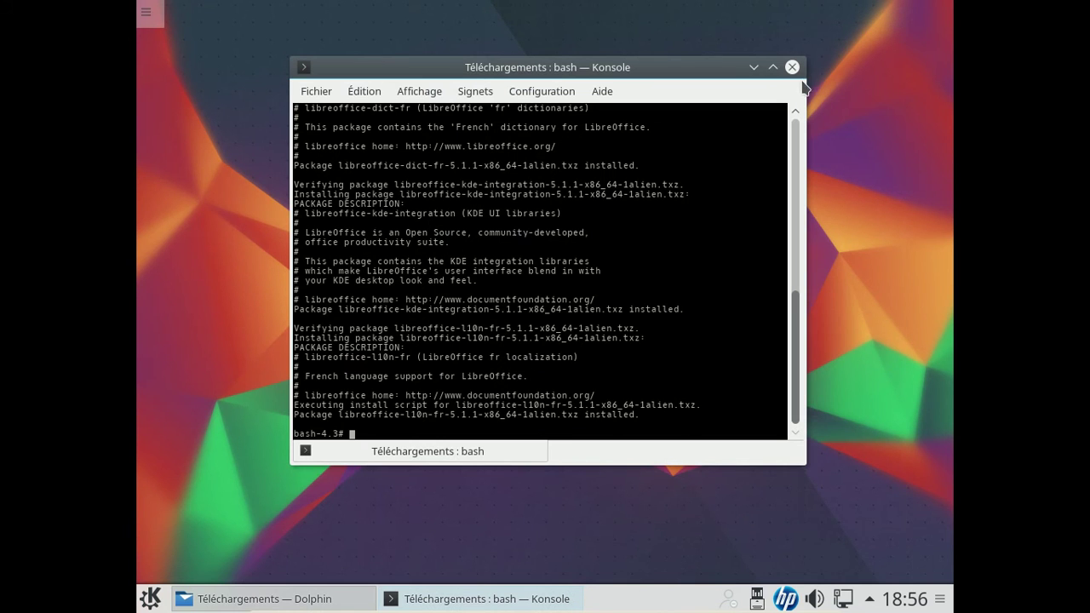
pyautogui.write('exit')
pyautogui.press('Return')
pyautogui.click(791, 69)
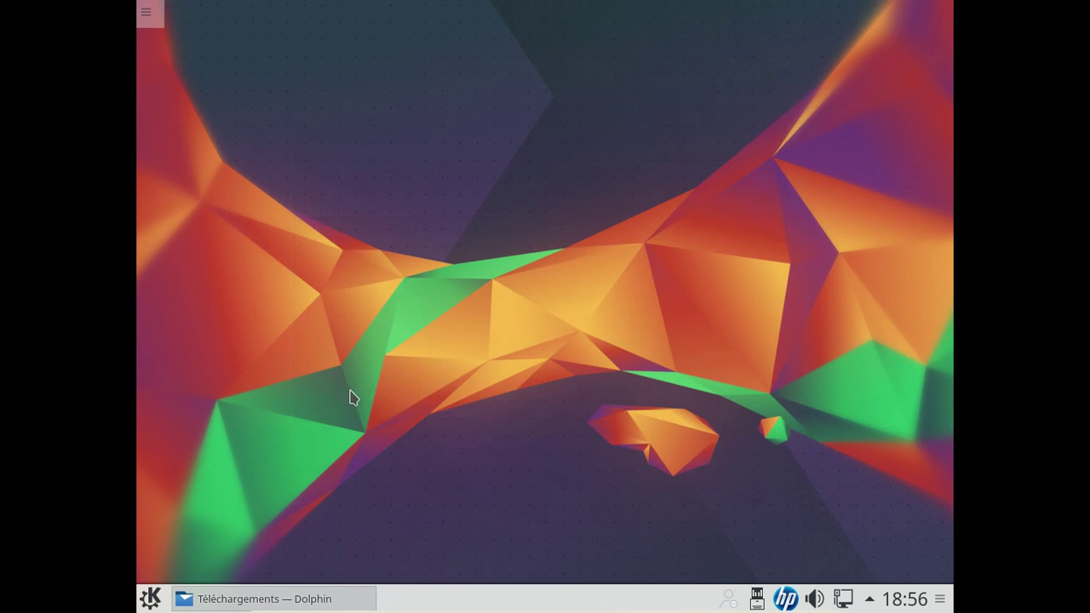
# Step: Look through the Bureautique category of the application launcher and launch LibreOffice Writer
pyautogui.click(159, 591)
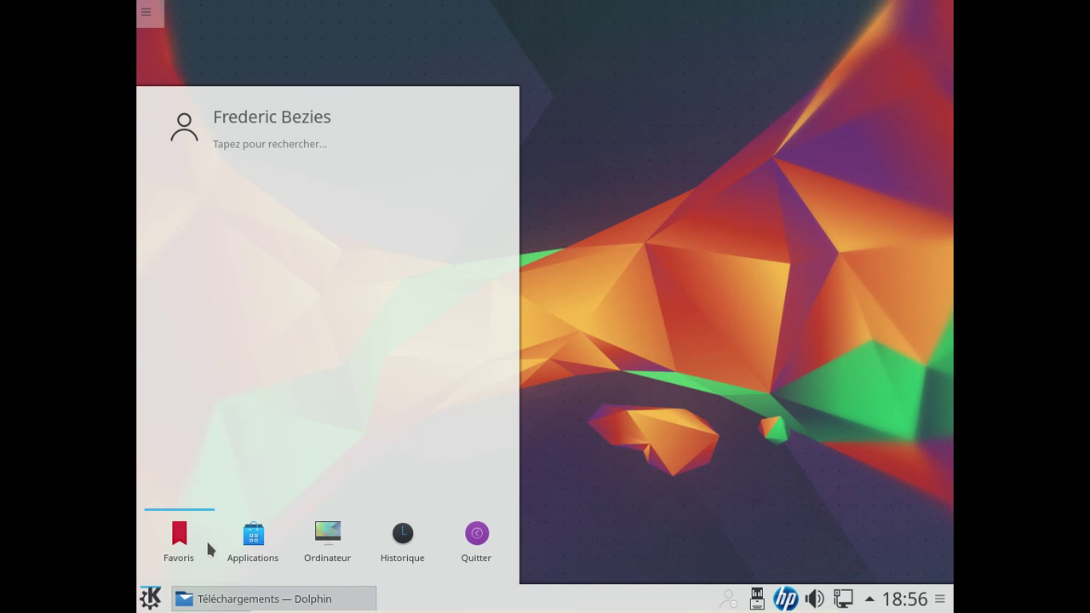
pyautogui.click(256, 523)
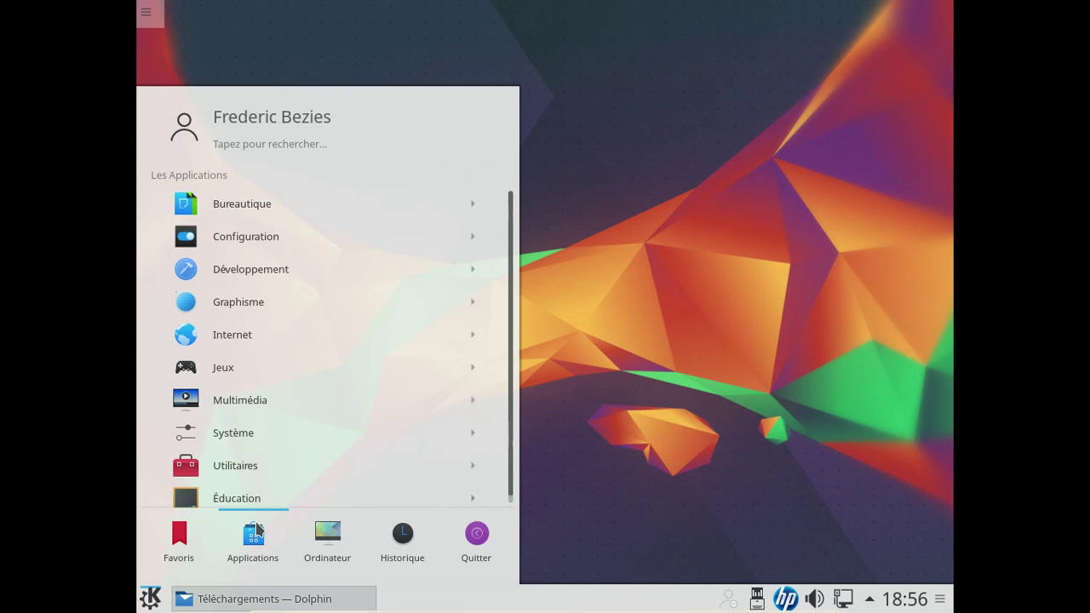
pyautogui.click(268, 210)
pyautogui.moveTo(511, 214); pyautogui.dragTo(501, 503)
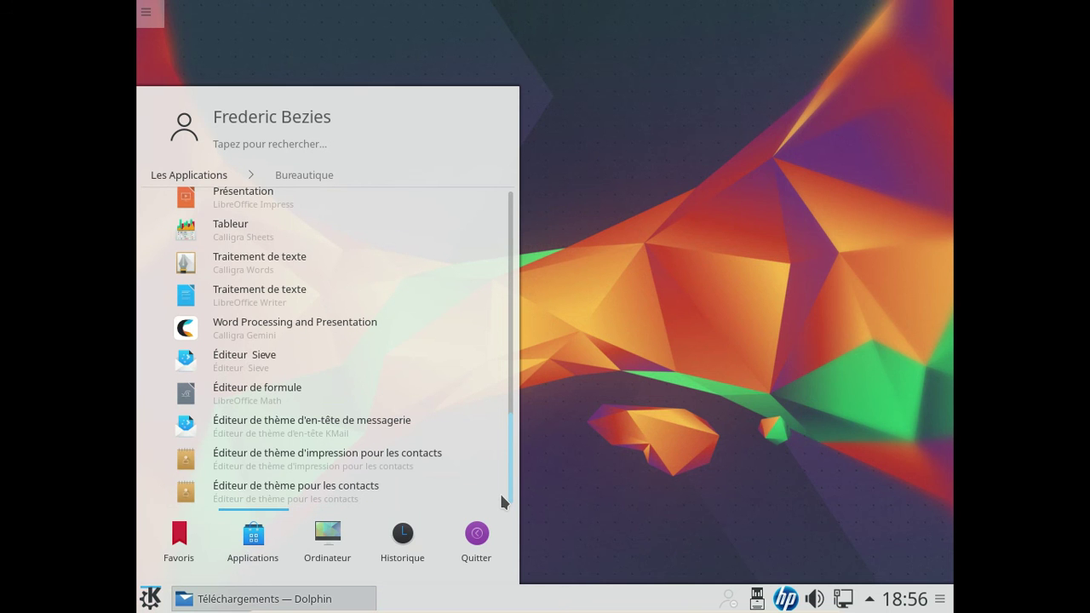
pyautogui.click(316, 300)
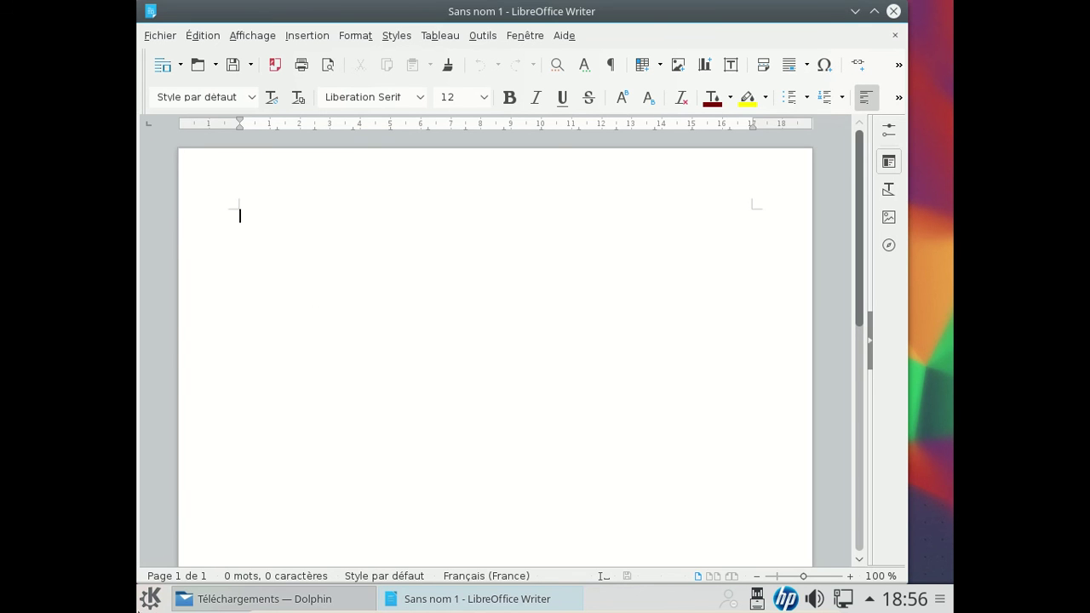
# Step: Find Firefox by searching the application launcher for "firefox" and launch it
pyautogui.click(141, 601)
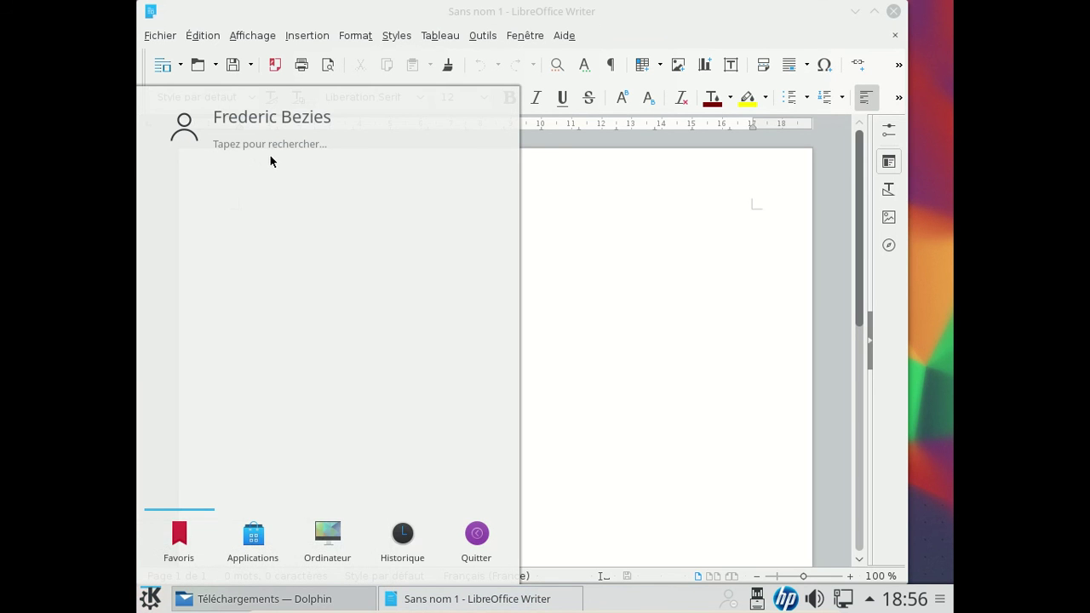
pyautogui.click(255, 142)
pyautogui.write('firefox')
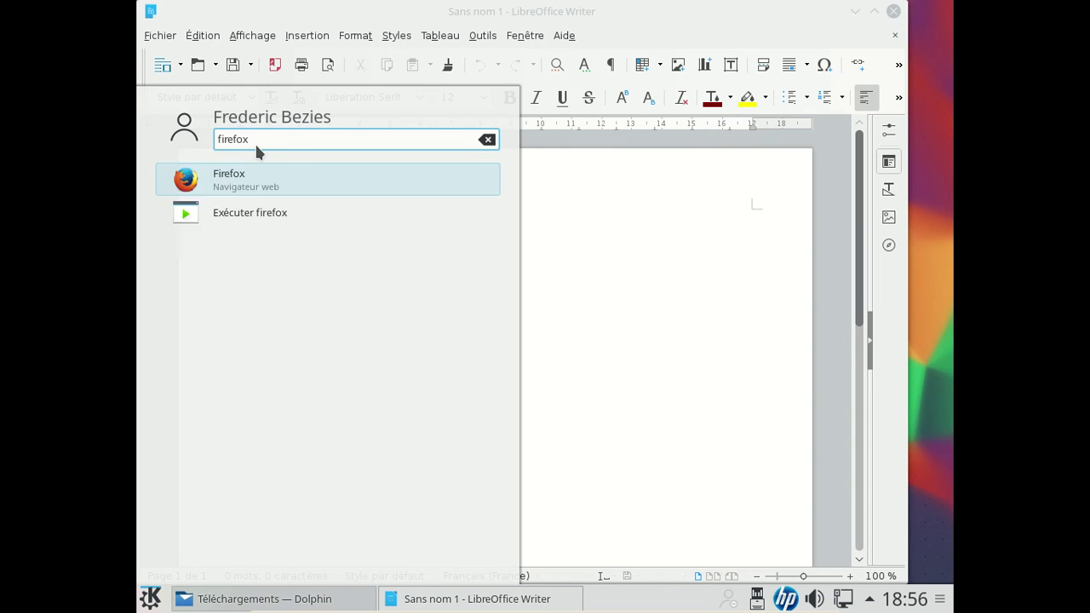
pyautogui.press('Return')
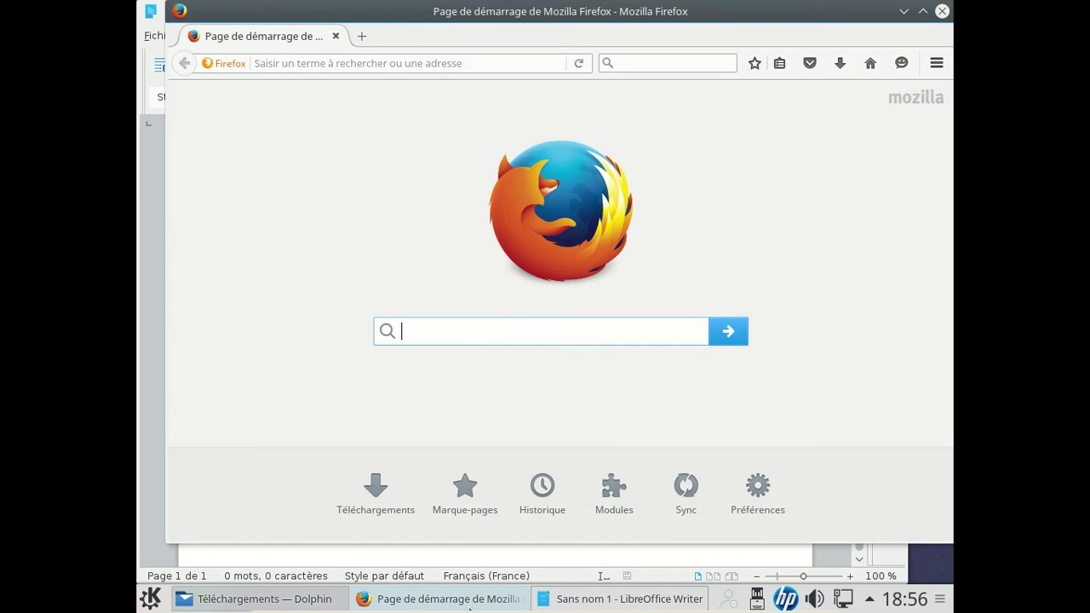
# Step: Search the web for "grammalecte" and open the download page of the Grammalecte site on Dicollecte
pyautogui.write('gramm')
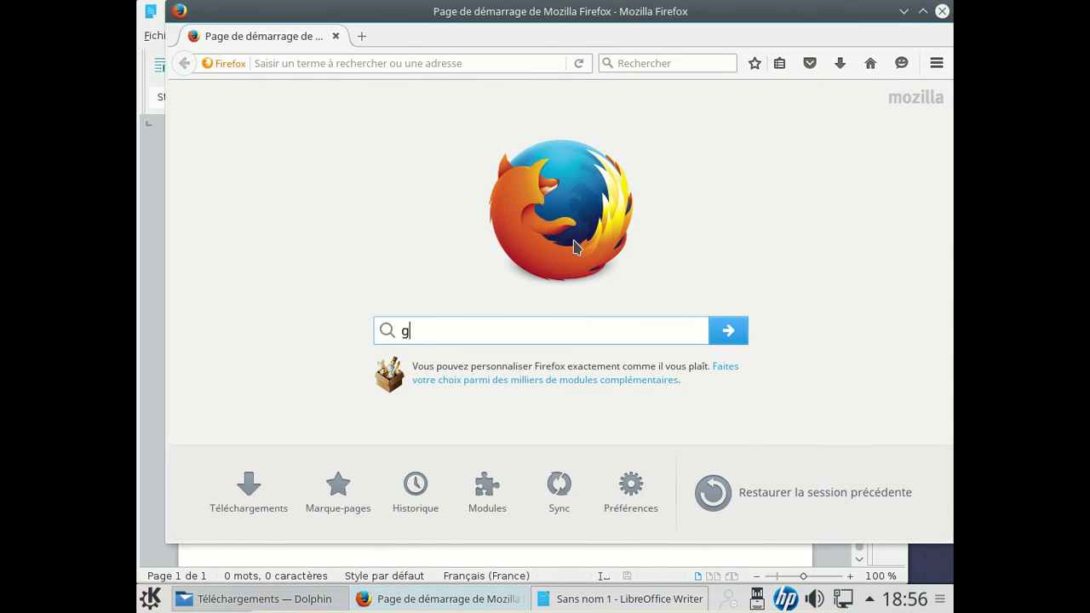
pyautogui.write('alecte')
pyautogui.press('Return')
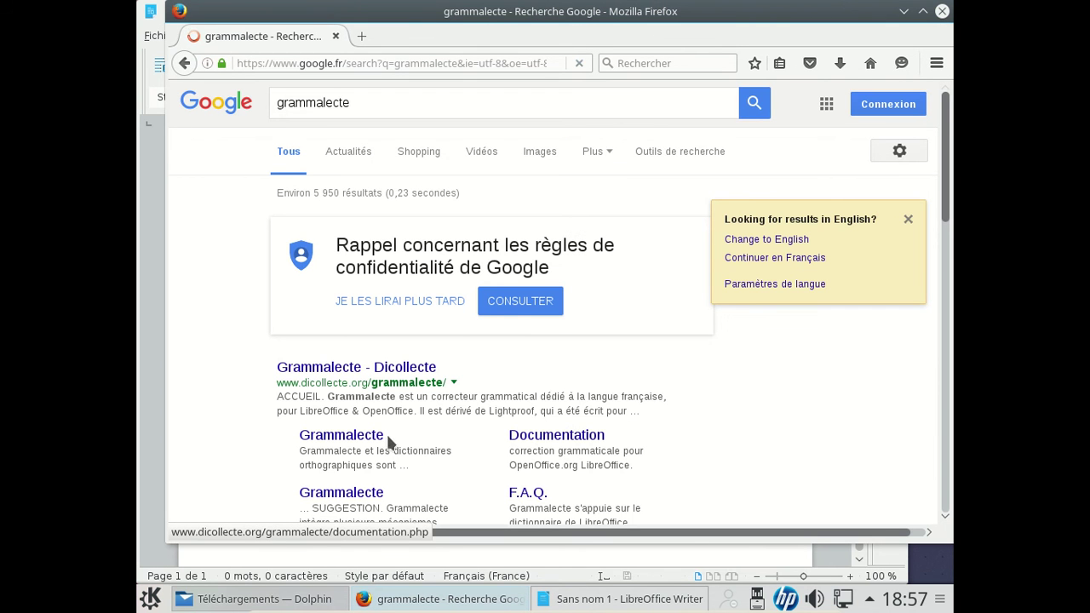
pyautogui.click(363, 373)
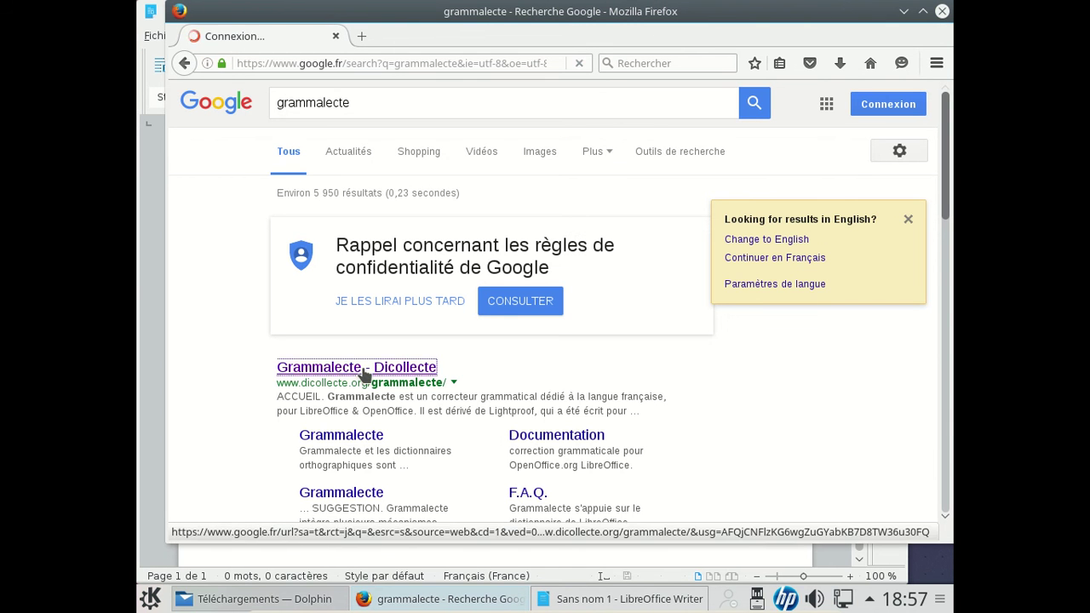
pyautogui.click(755, 270)
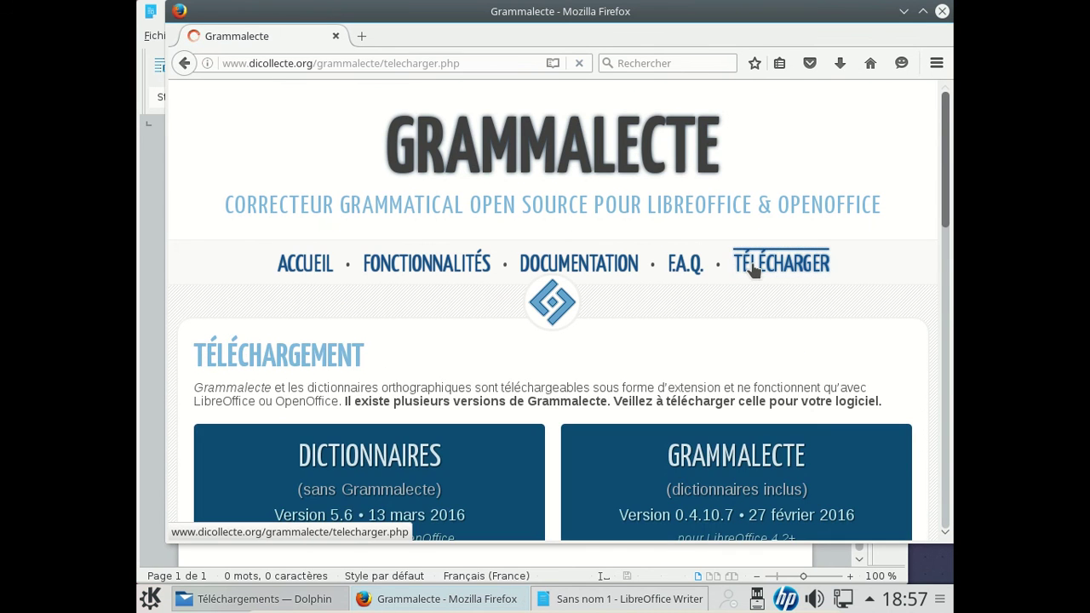
# Step: Download the Grammalecte 0.4.10.7 package with dictionaries included, opening it with LibreOffice, and confirm the extension's installation
pyautogui.scroll(-1, 785, 332)
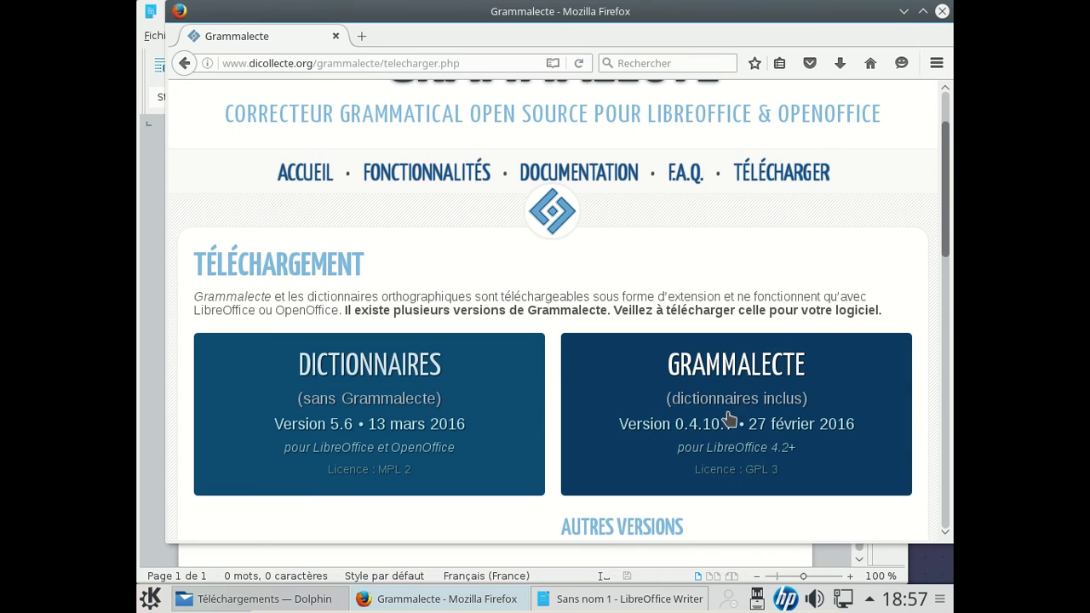
pyautogui.click(728, 423)
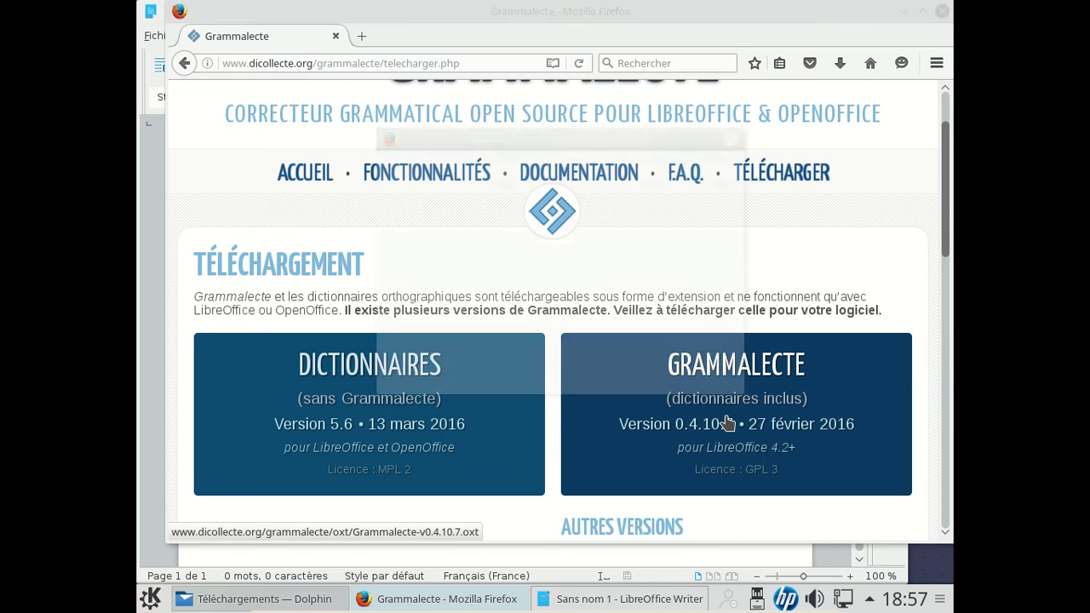
pyautogui.click(474, 300)
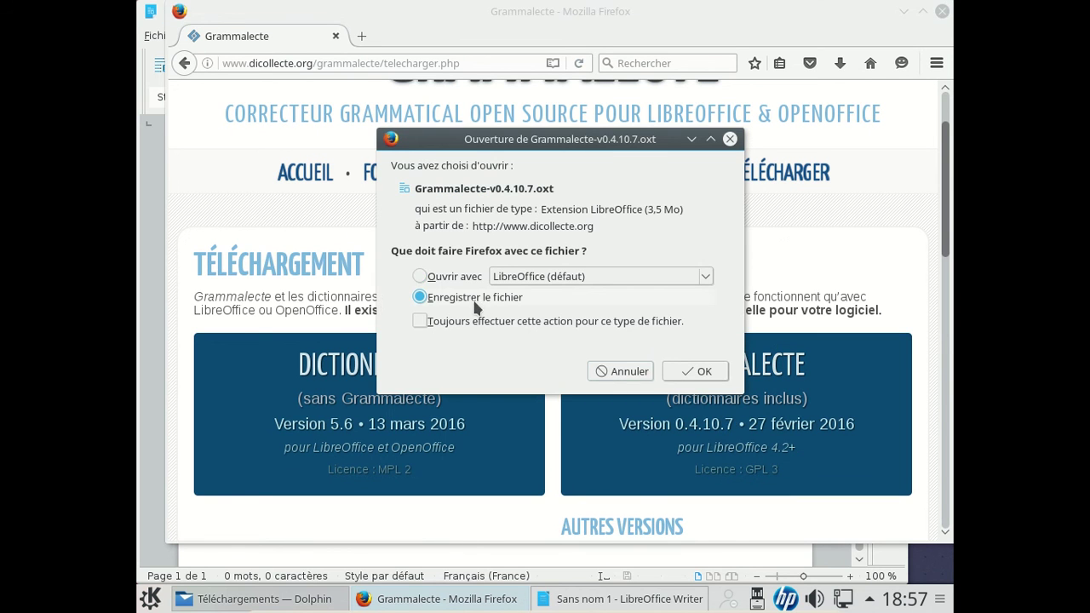
pyautogui.click(464, 320)
pyautogui.click(457, 275)
pyautogui.click(462, 297)
pyautogui.click(454, 277)
pyautogui.click(459, 321)
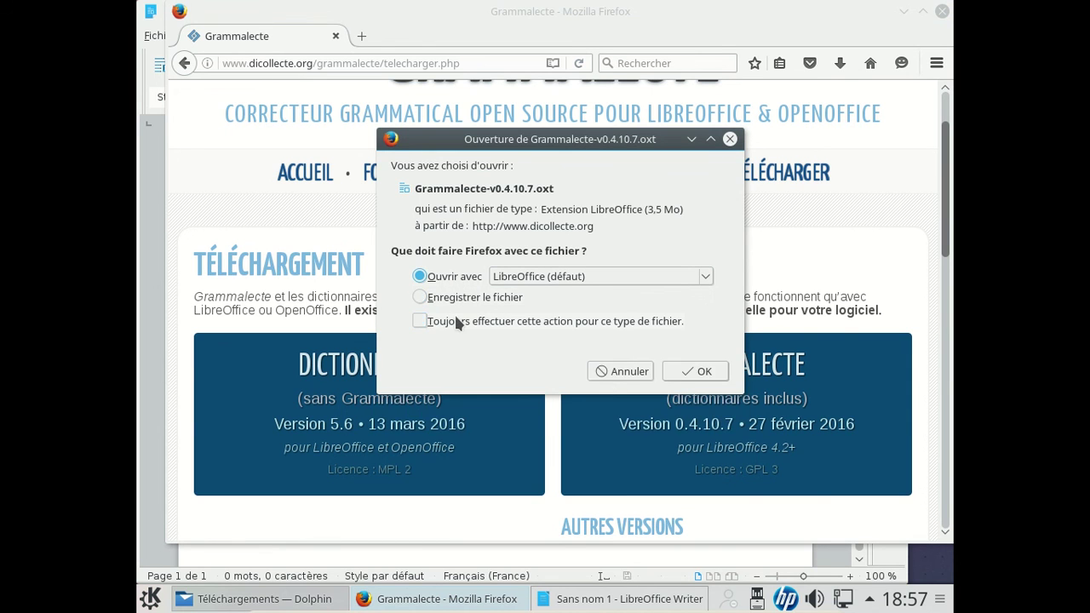
pyautogui.click(685, 372)
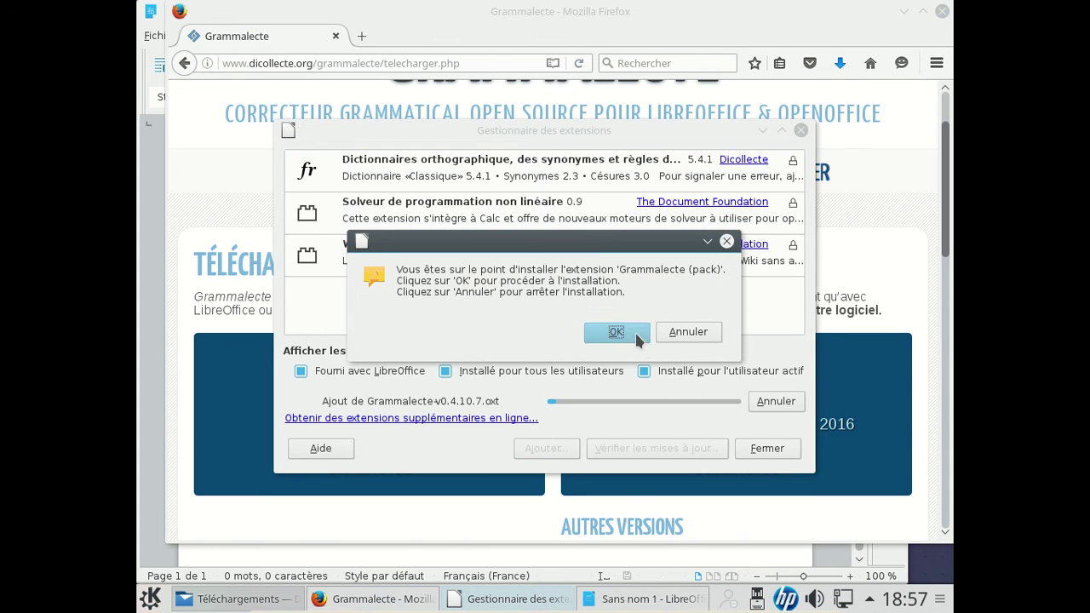
pyautogui.click(635, 333)
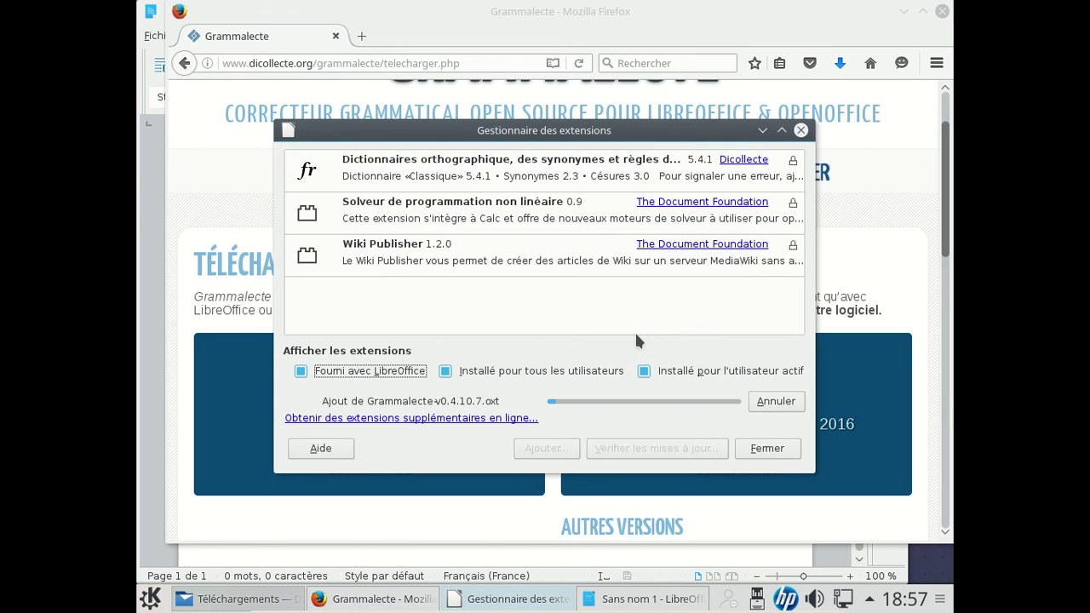
# Step: Close Firefox, minimize the Writer window and close the LibreOffice extension manager
pyautogui.click(941, 12)
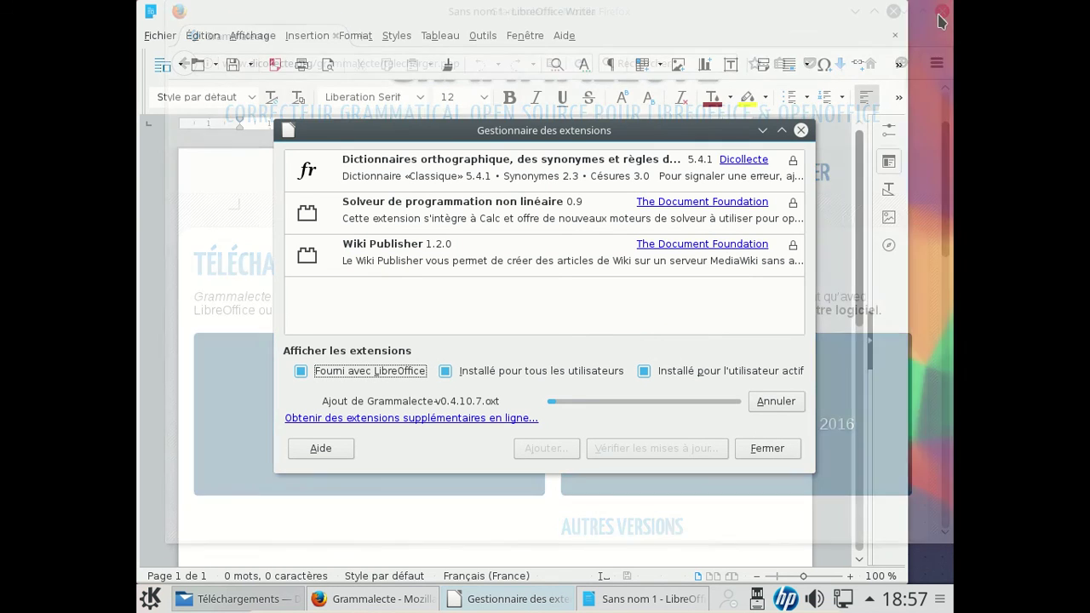
pyautogui.click(649, 16)
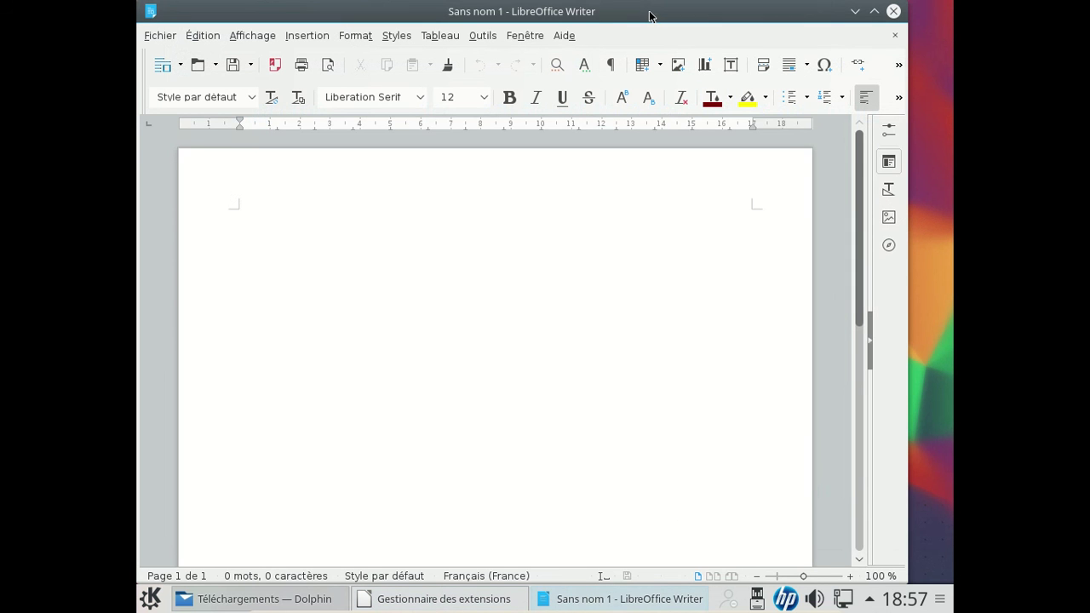
pyautogui.click(608, 600)
pyautogui.click(753, 456)
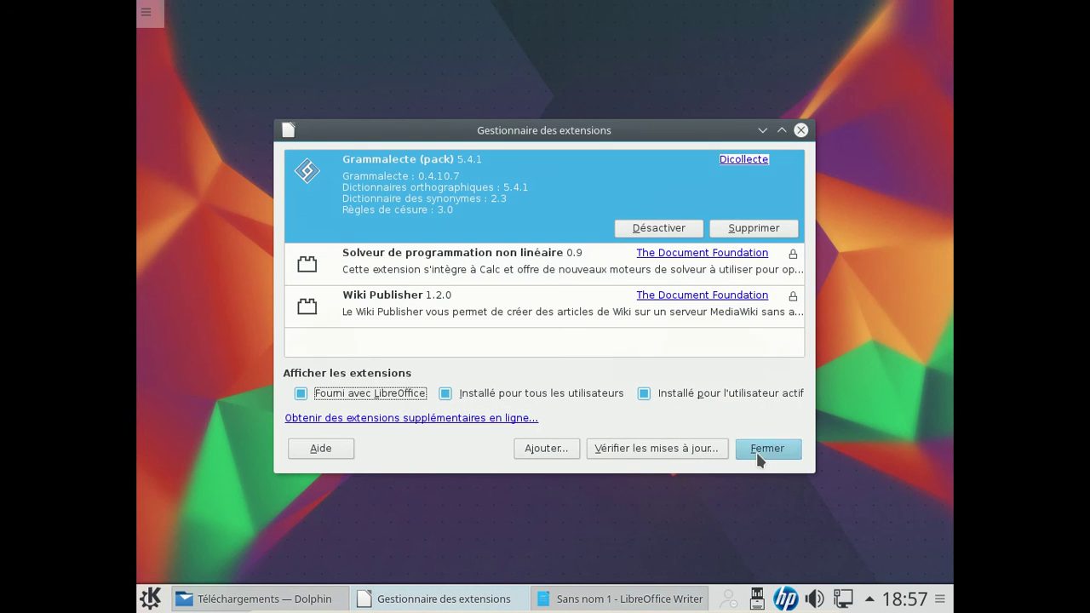
# Step: Restore LibreOffice Writer, close the empty document and create a new Writer document to load the Grammalecte extension
pyautogui.click(498, 601)
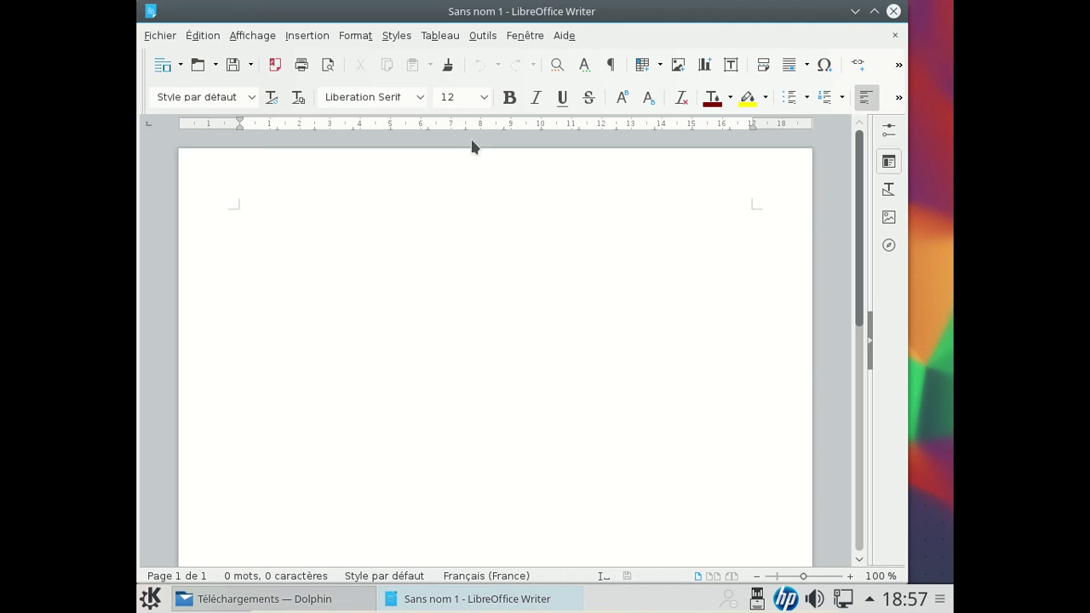
pyautogui.click(895, 35)
pyautogui.click(259, 262)
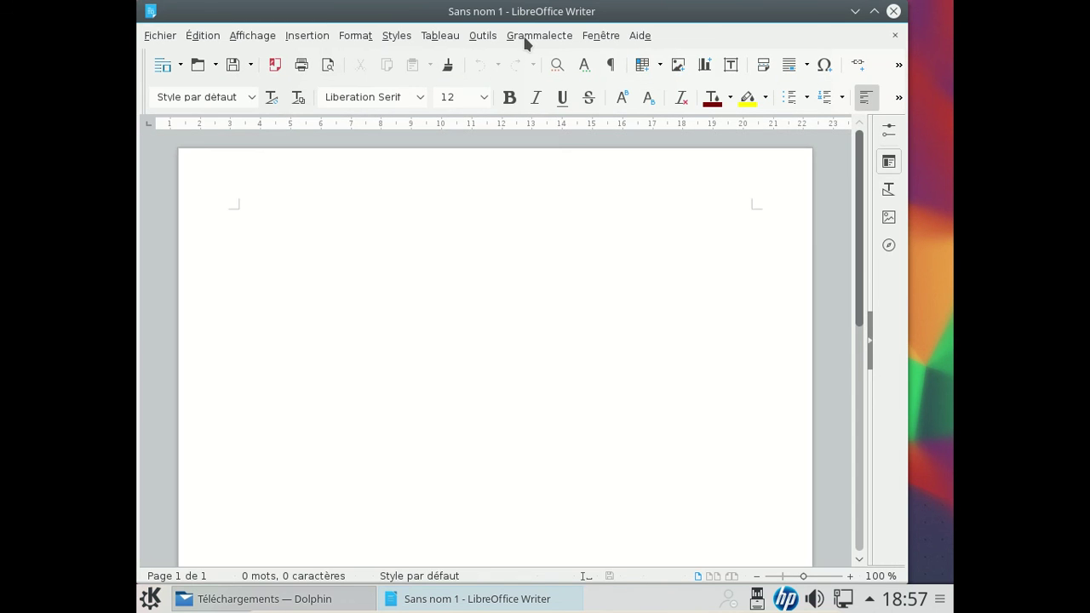
# Step: View the version information in Grammalecte's À propos window and close it
pyautogui.click(525, 39)
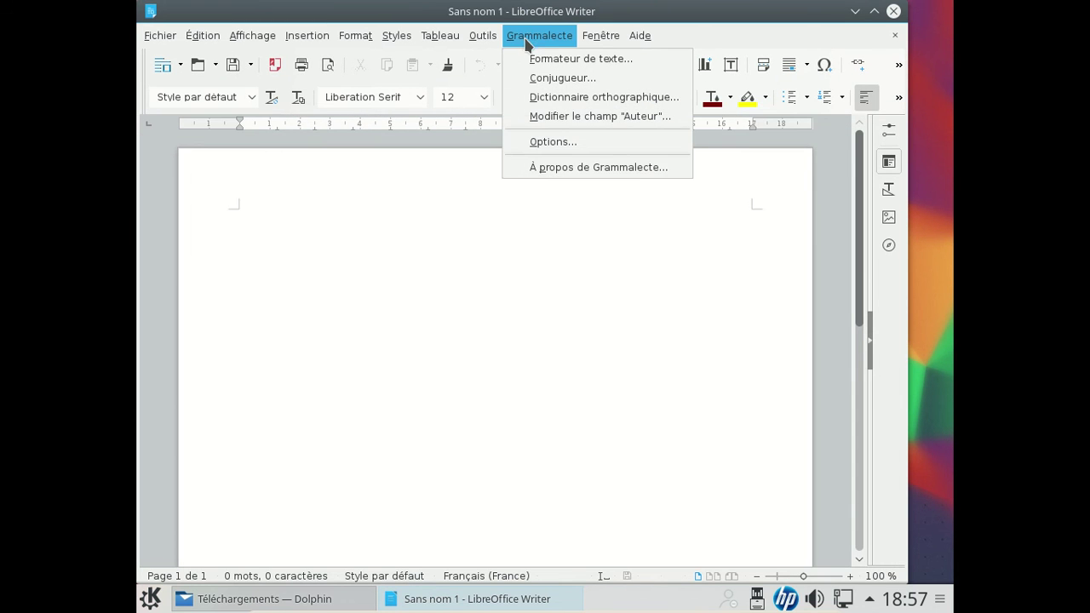
pyautogui.click(562, 168)
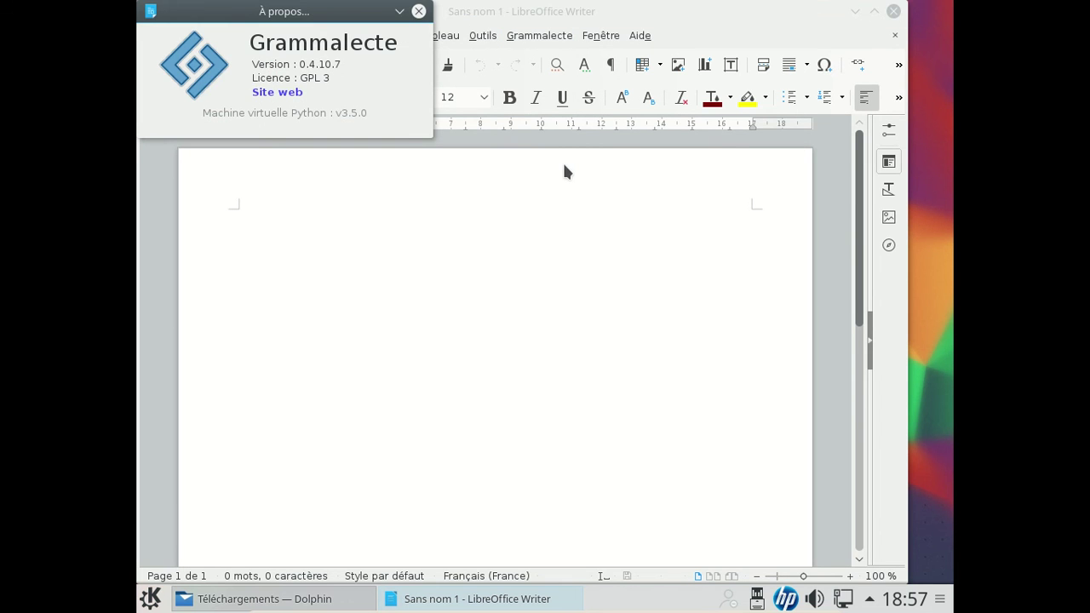
pyautogui.click(419, 13)
# Step: Open Grammalecte's Conjugueur from the Writer document
pyautogui.click(522, 37)
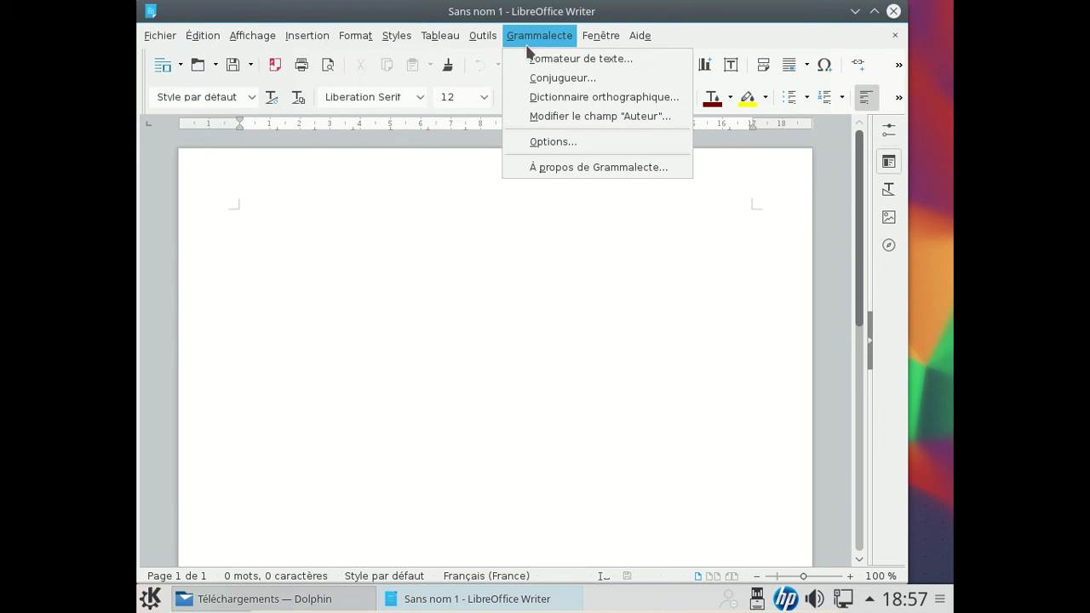
pyautogui.click(546, 79)
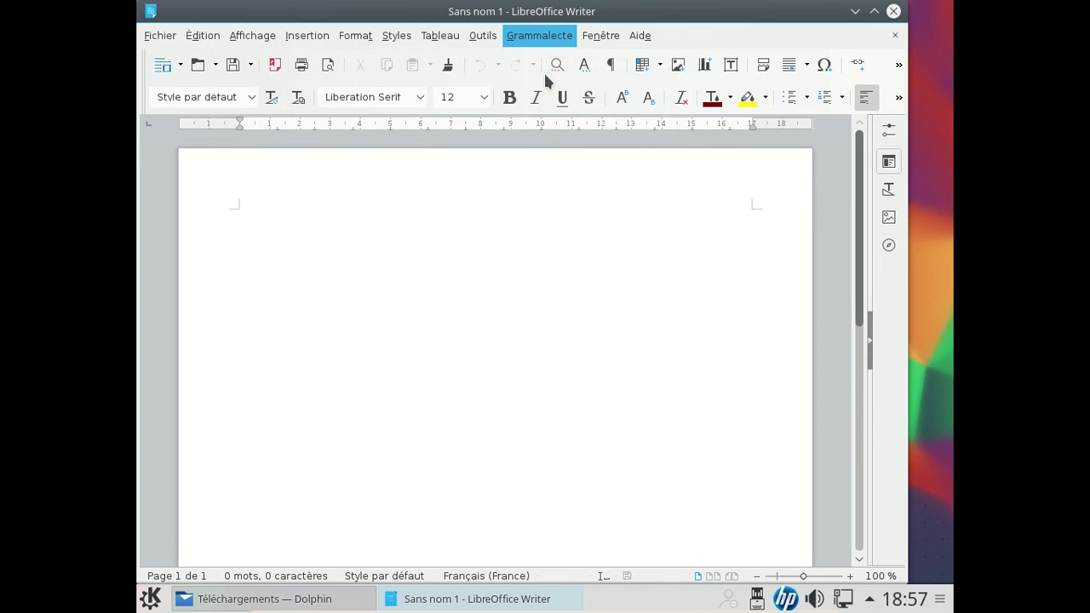